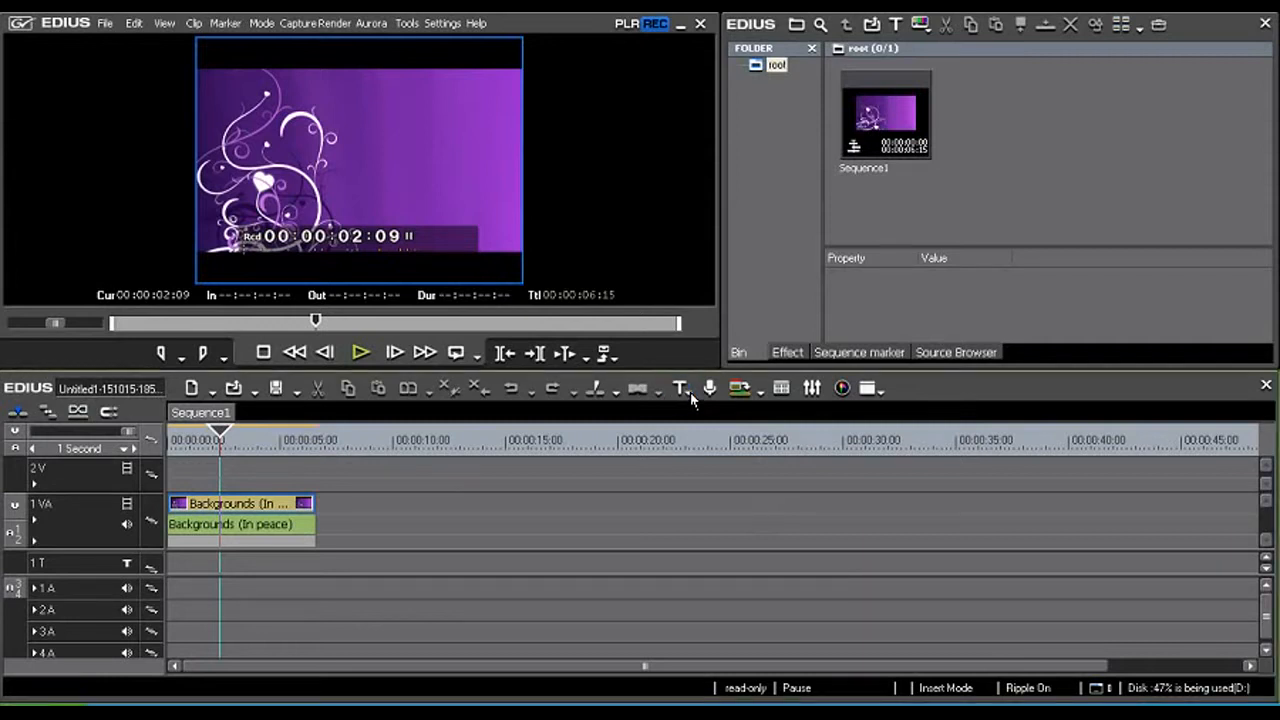
- Create a new title in the video channel track and place the titler window clear of the timeline
click(690, 396)
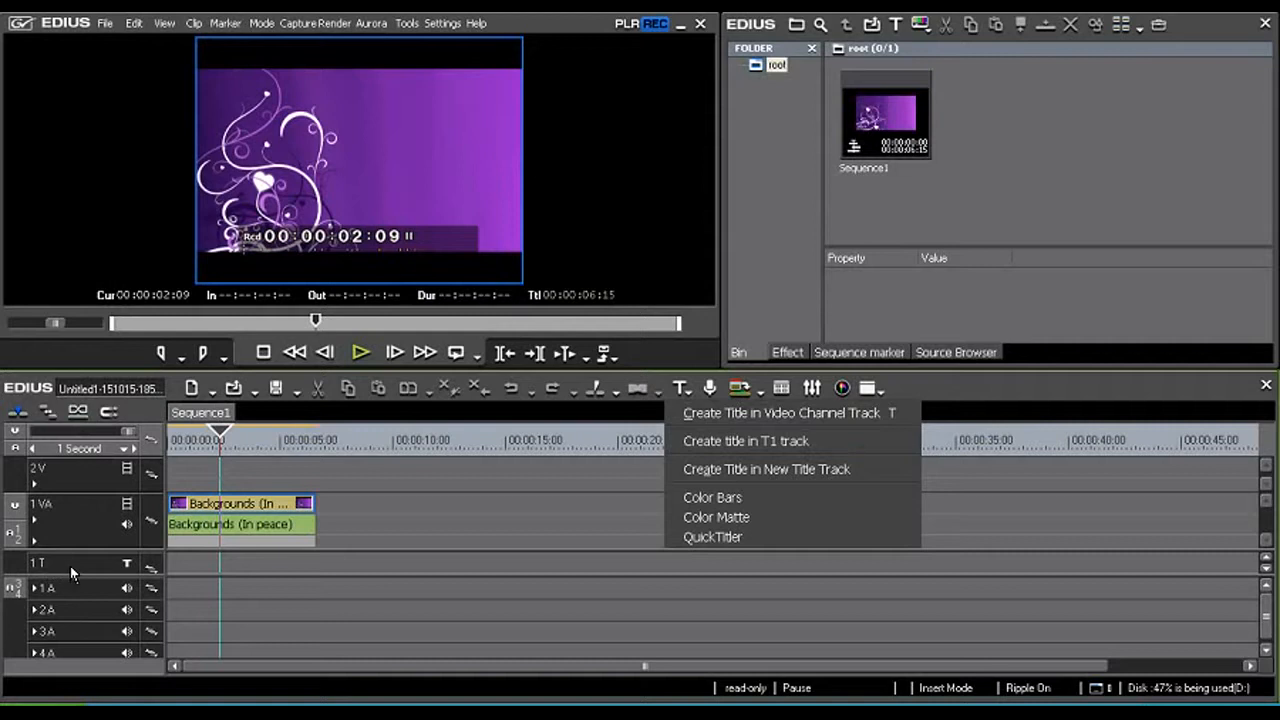
click(794, 414)
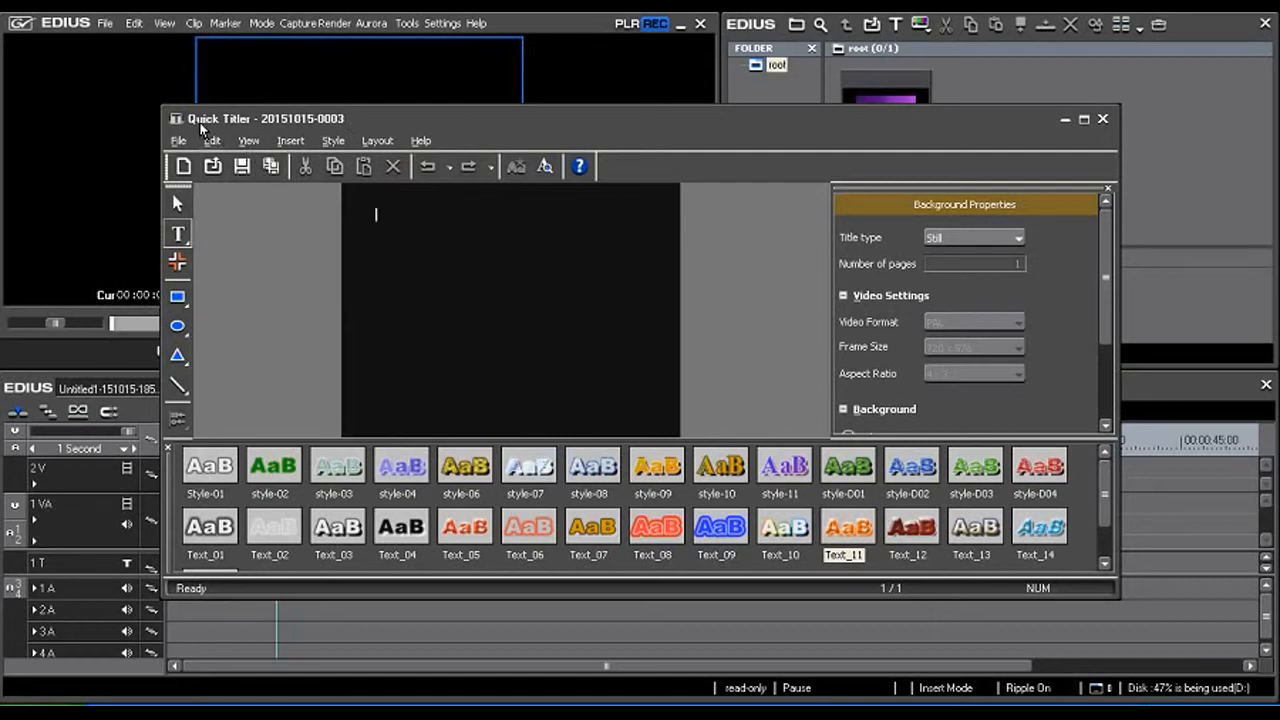
drag(655, 133, 646, 119)
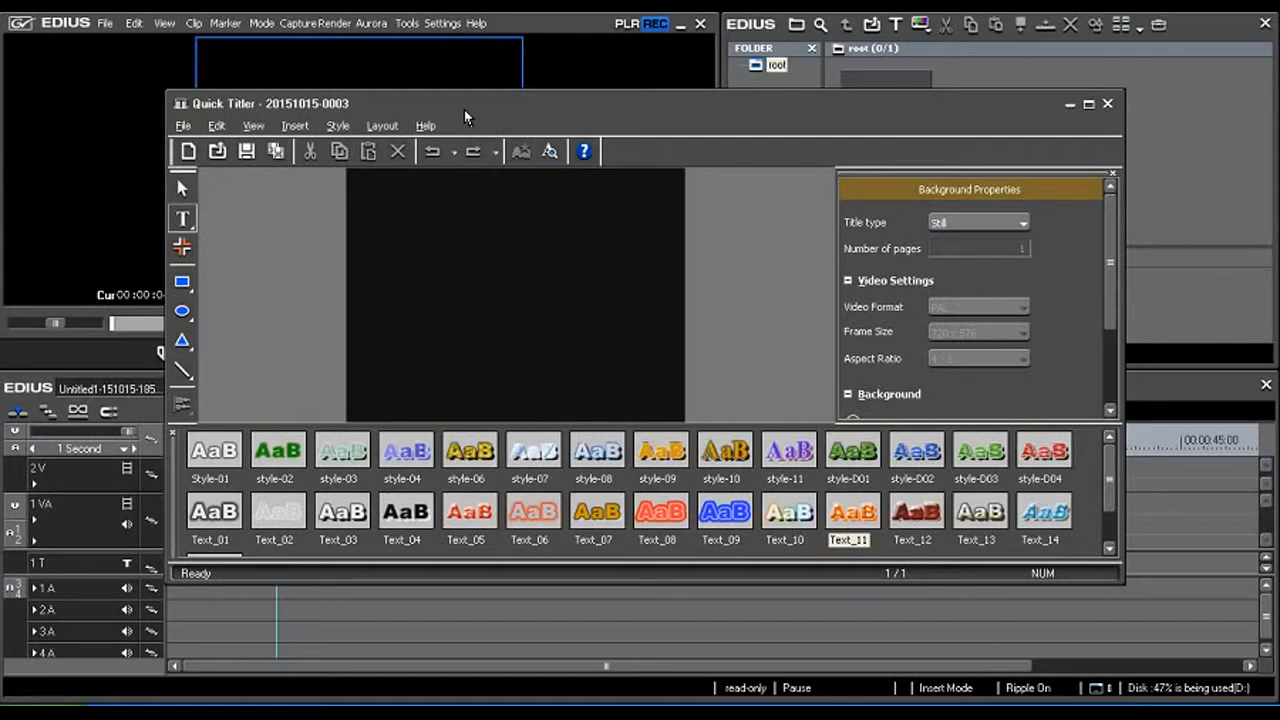
drag(459, 117, 690, 59)
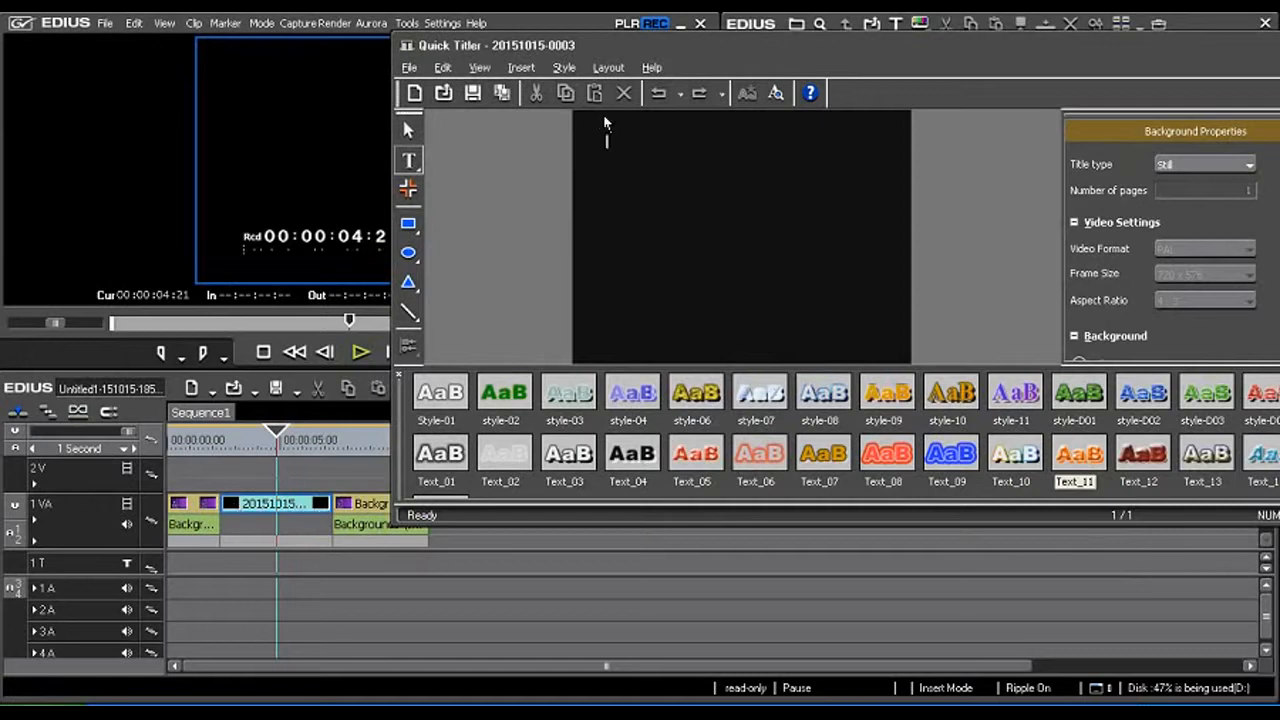
drag(815, 50, 642, 70)
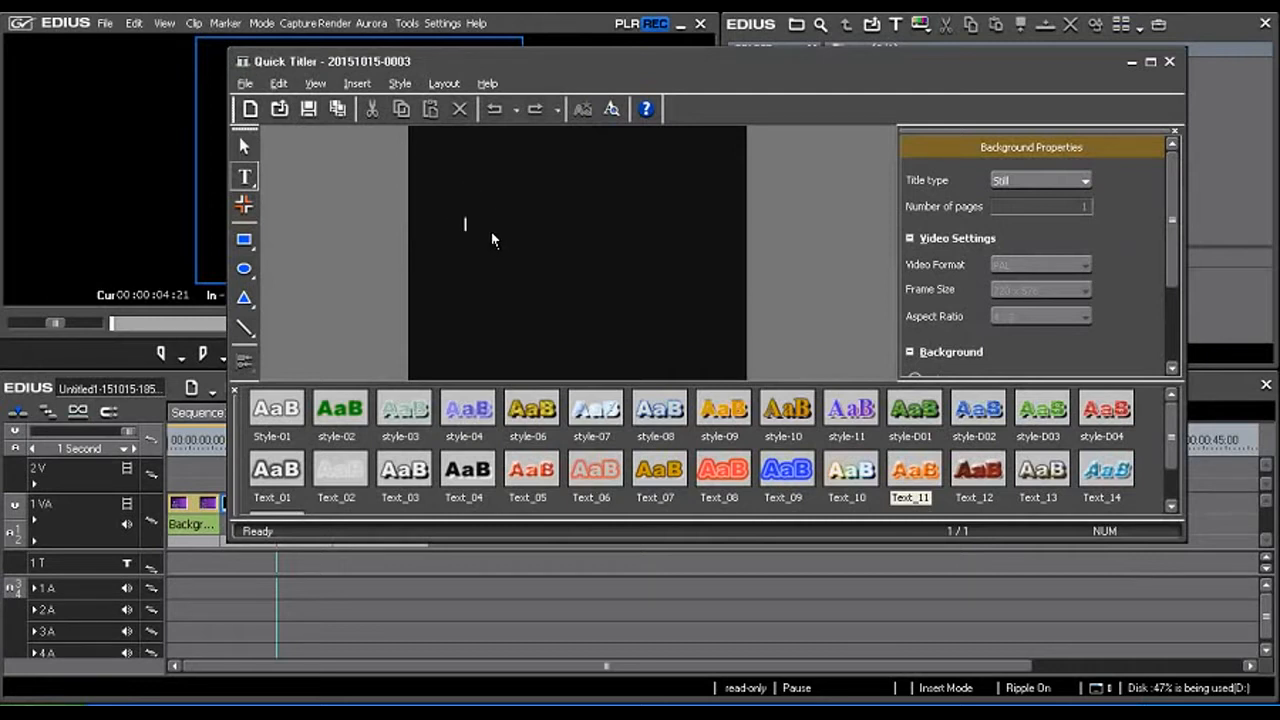
- Enter "funny" and "videos" on two lines in the Text_11 style and save the title
text(fu)
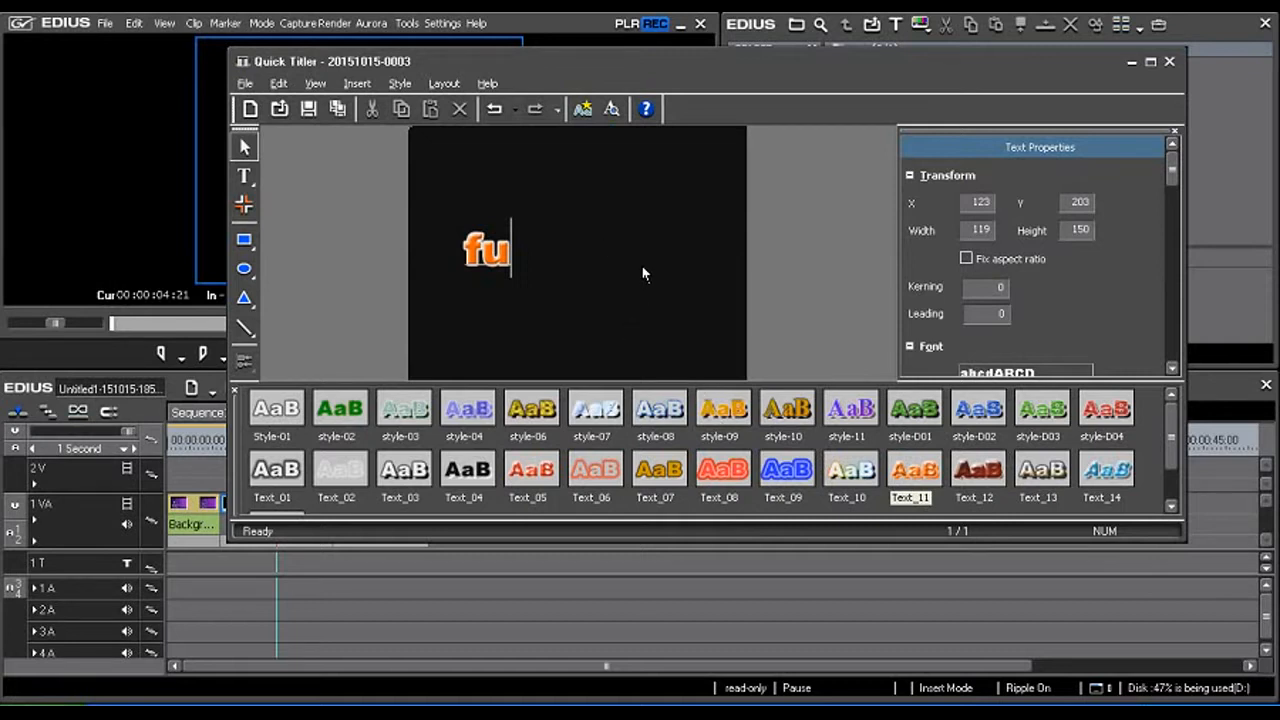
text(nny)
key(Return)
text(videos)
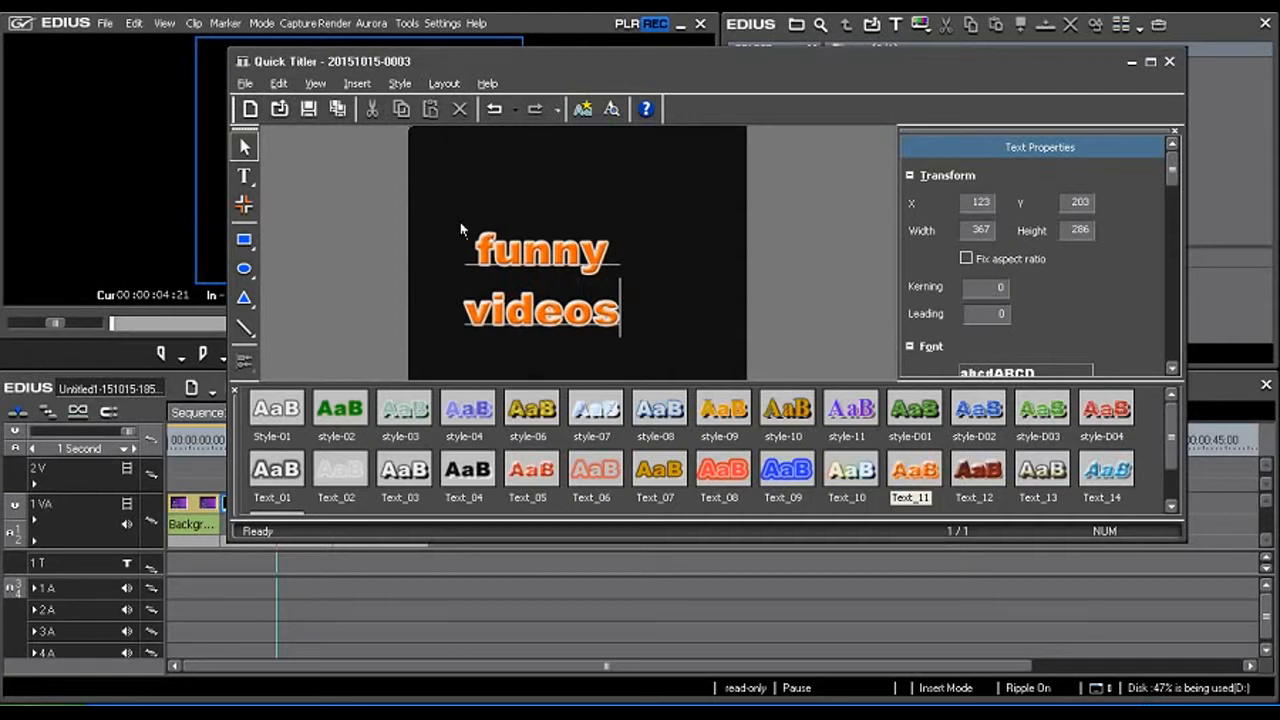
click(309, 113)
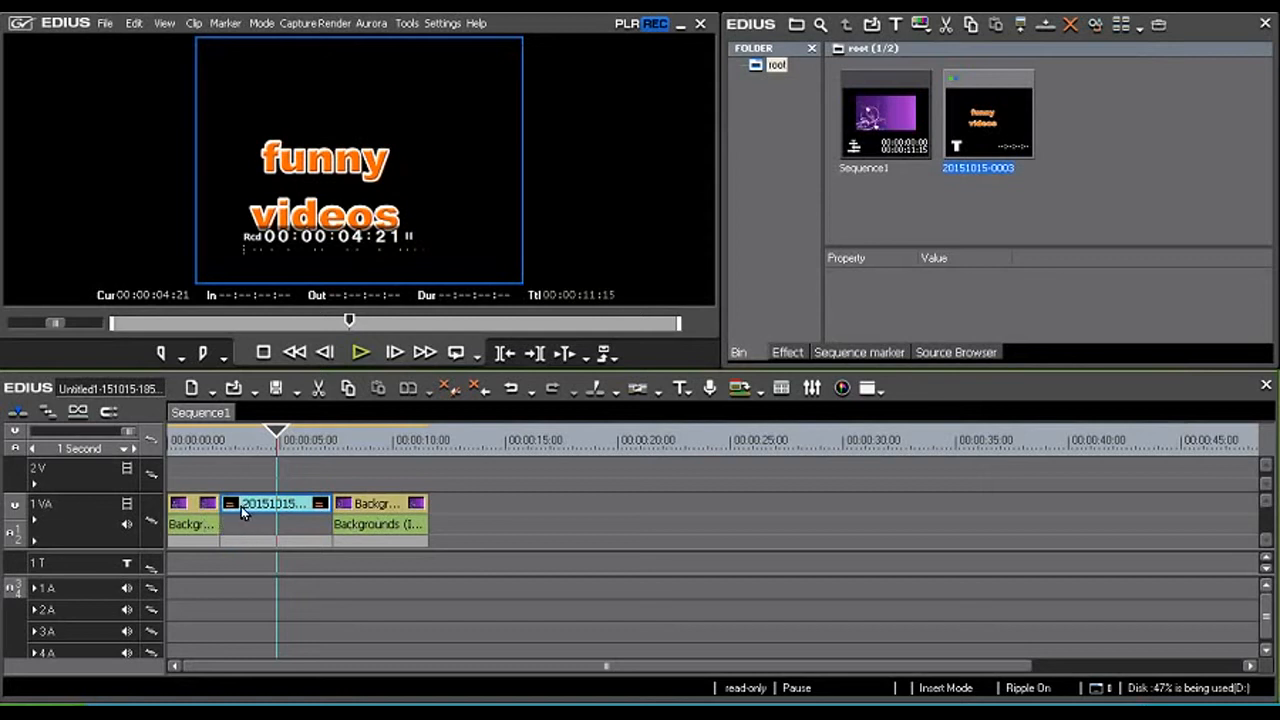
- Move the title clip up to track 2V and slide the second Backgrounds clip beneath it to close the gap
mouse_move(278, 447)
mouse_down()
mouse_move(200, 440)
mouse_move(353, 452)
mouse_move(288, 465)
mouse_up()
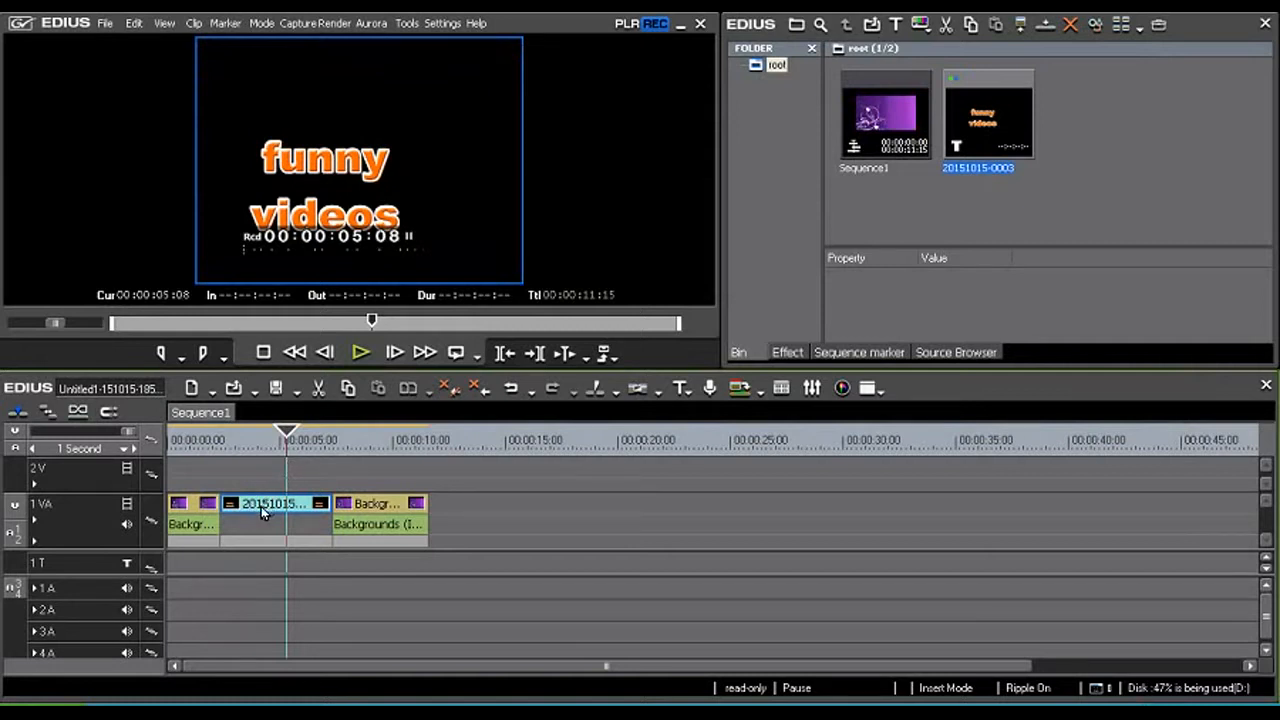
drag(261, 506, 268, 490)
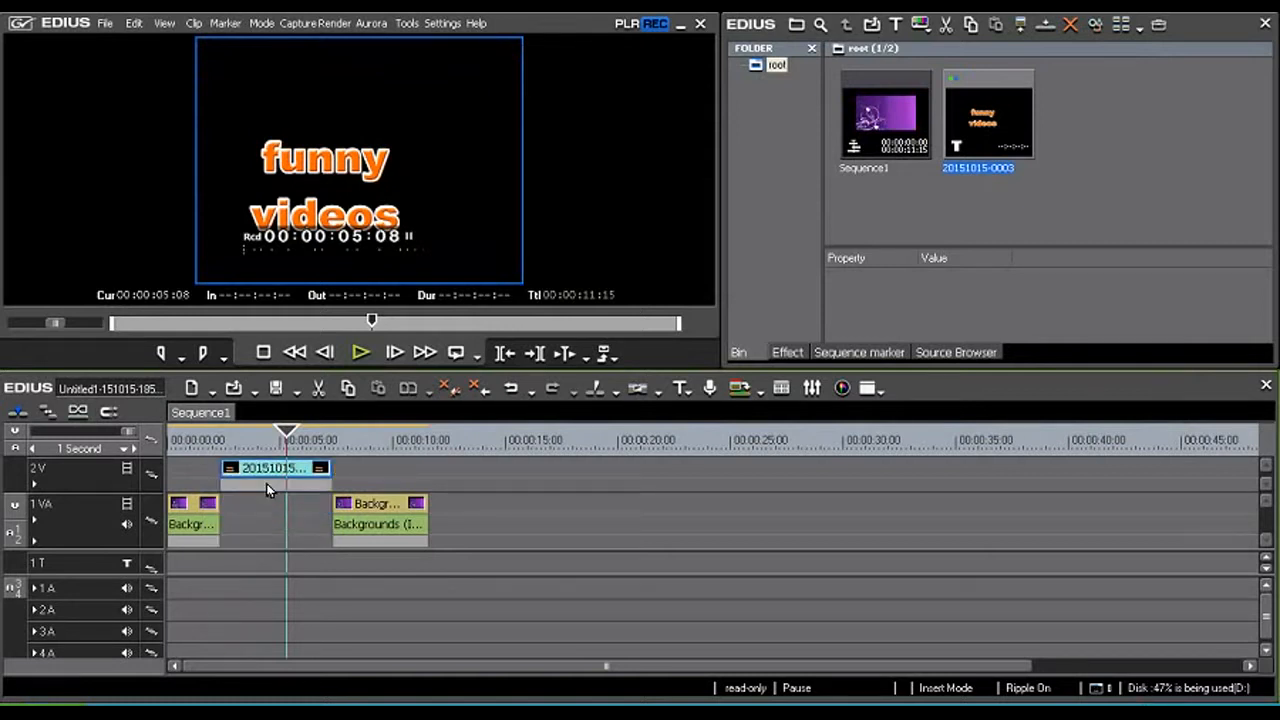
drag(378, 512, 265, 507)
- Play the sequence from near the start to preview the title over the background
drag(286, 437, 204, 449)
key(space)
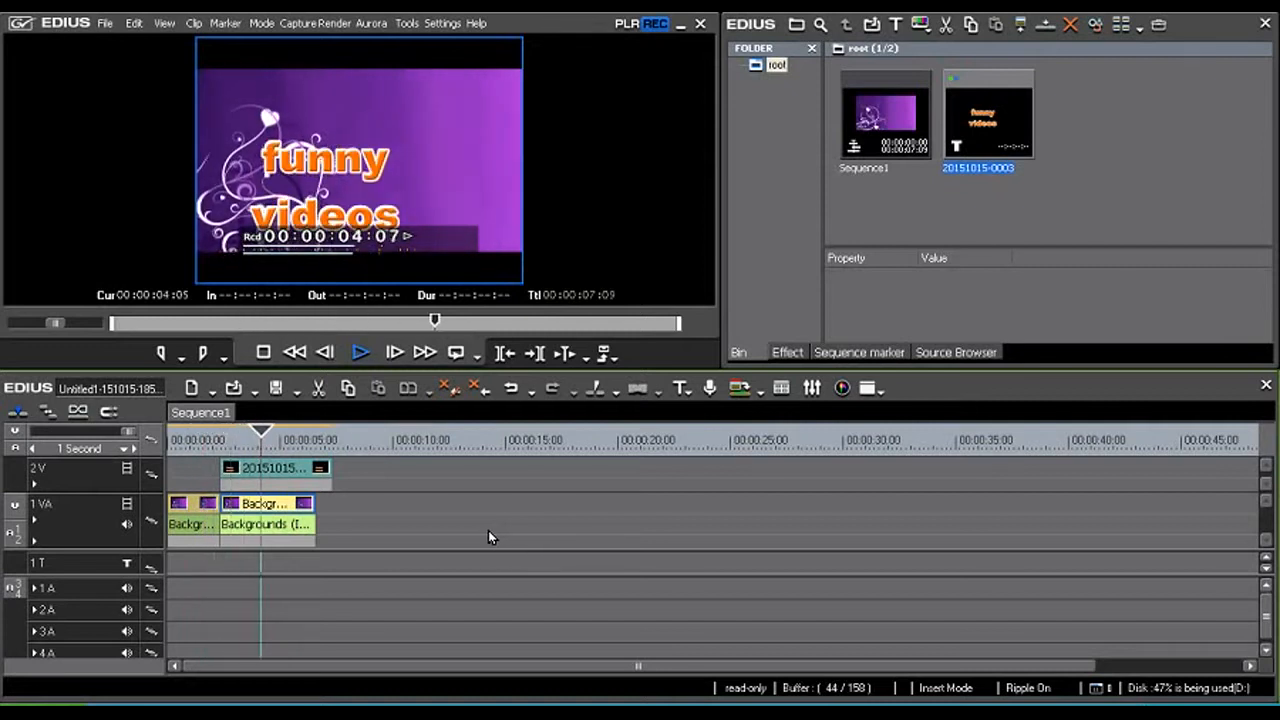
key(space)
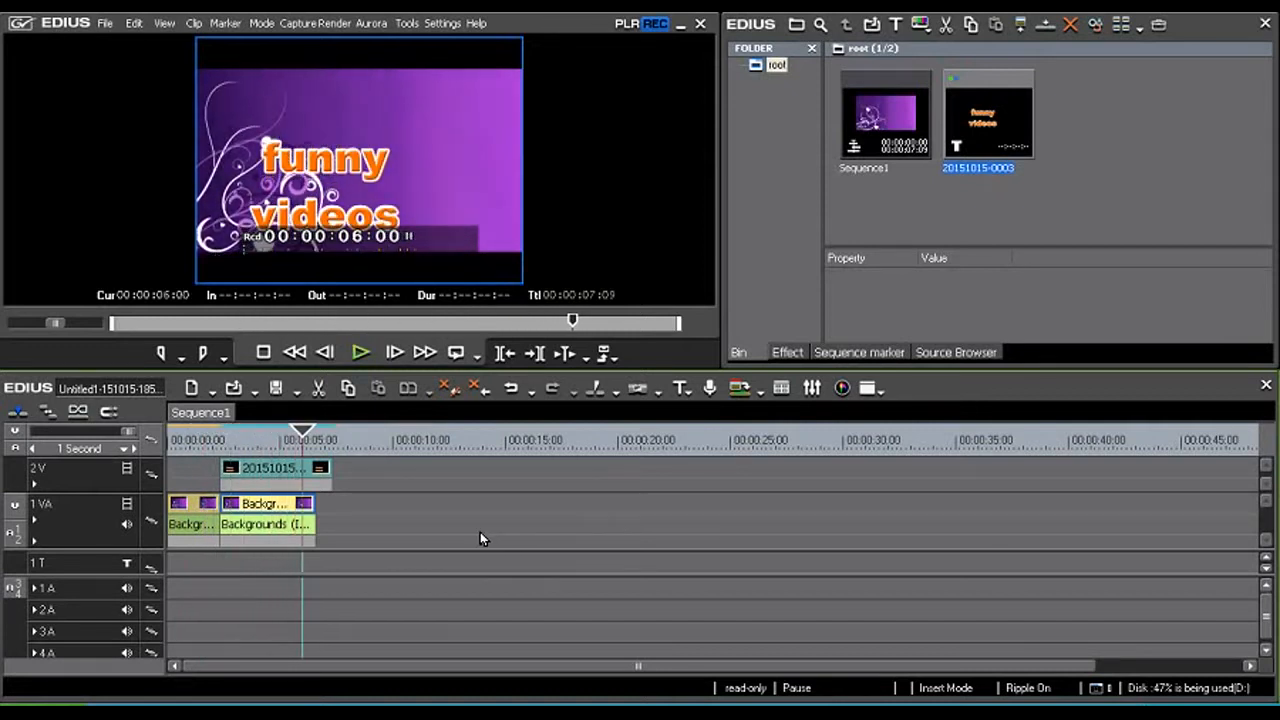
- Reopen the title on 2V, move its text beside the floral ornament to about X 370, Y 89, and save it
click(291, 472)
double_click(291, 472)
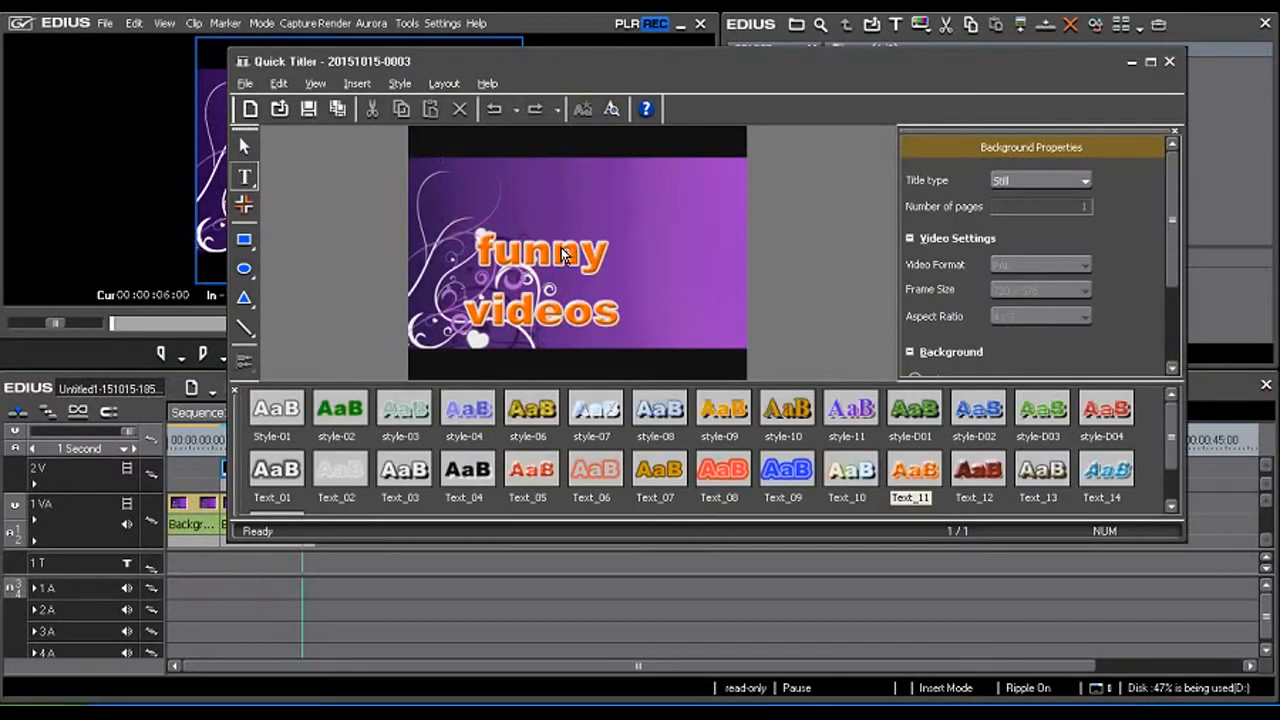
click(244, 146)
click(505, 258)
drag(505, 258, 621, 208)
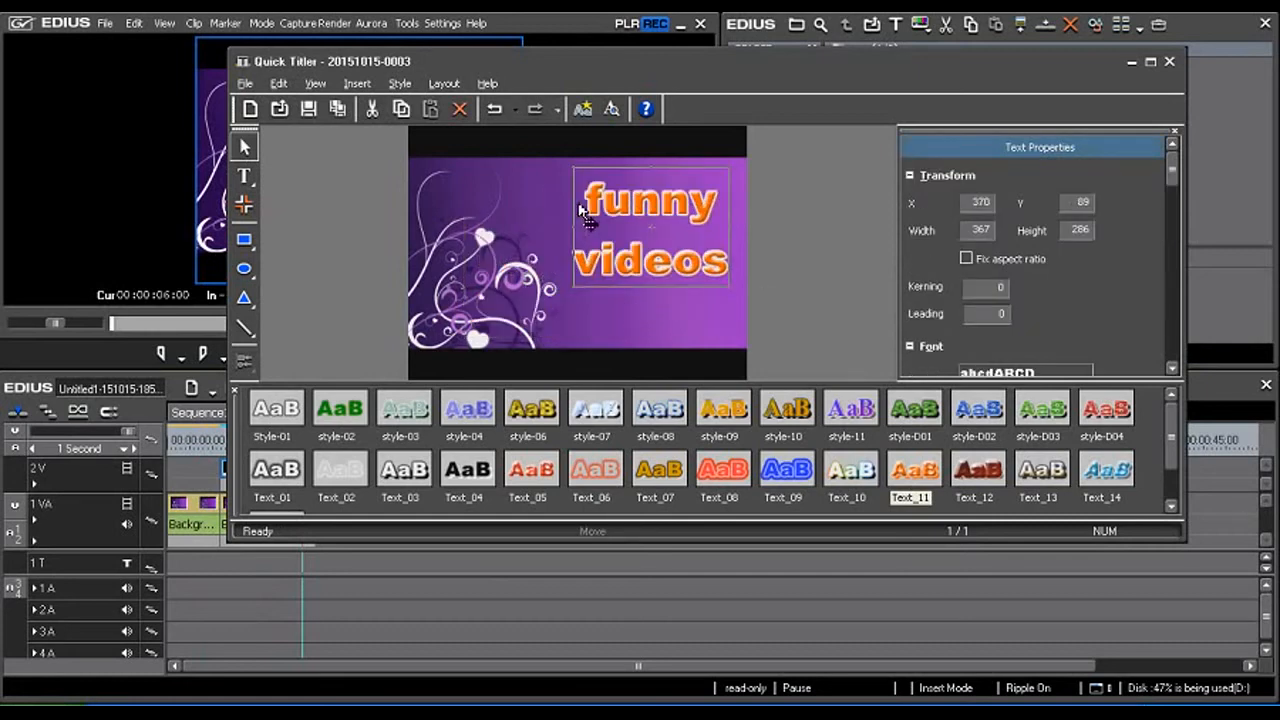
click(308, 109)
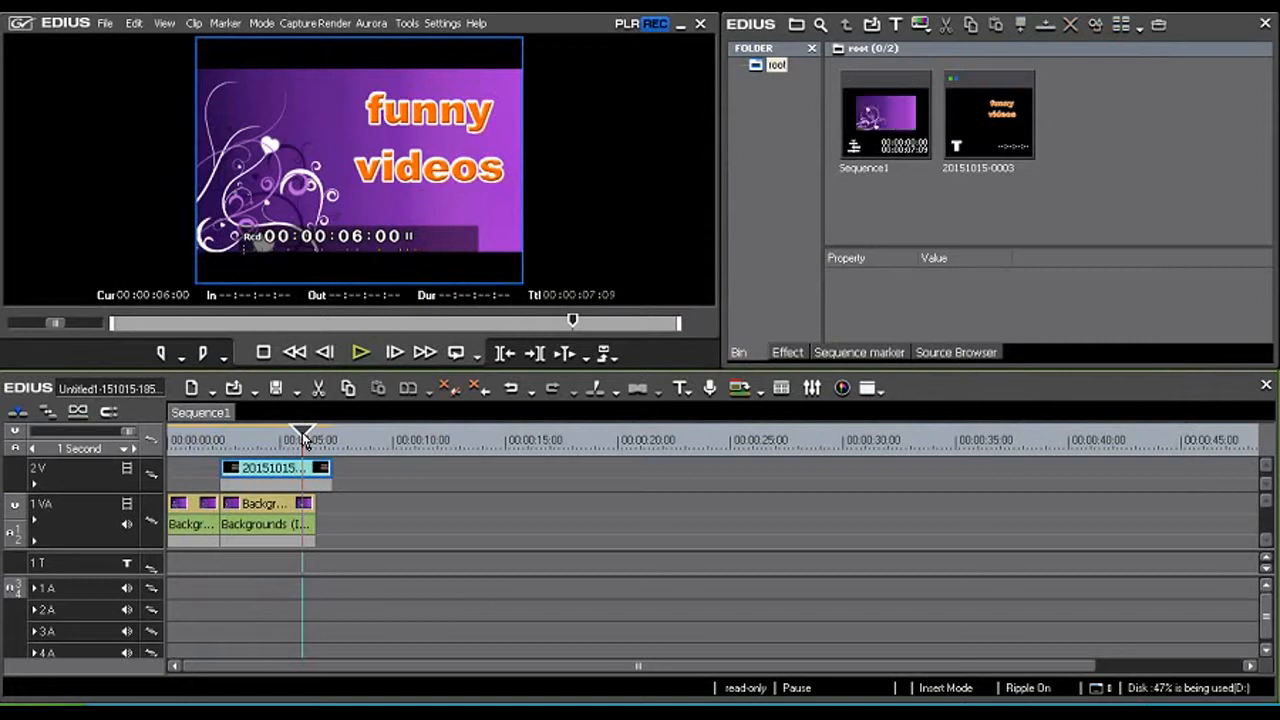
- Play the sequence from the beginning to check the repositioned title
drag(304, 436, 156, 450)
key(space)
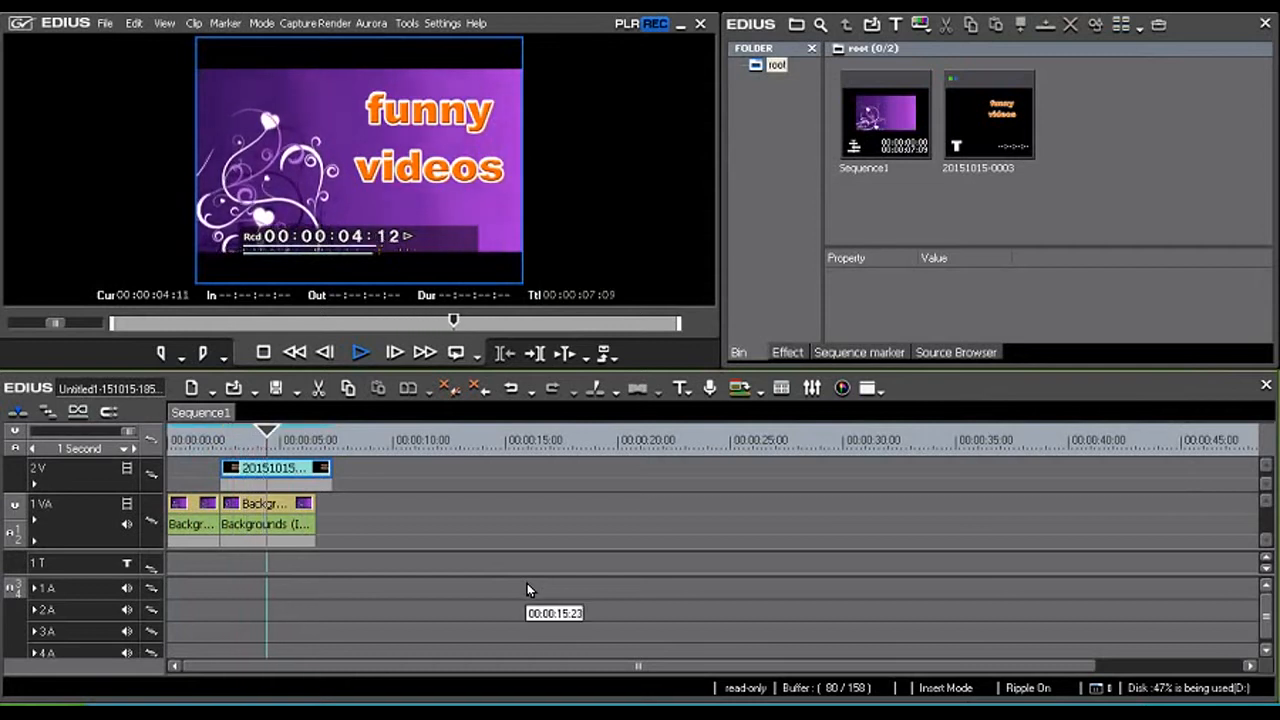
key(space)
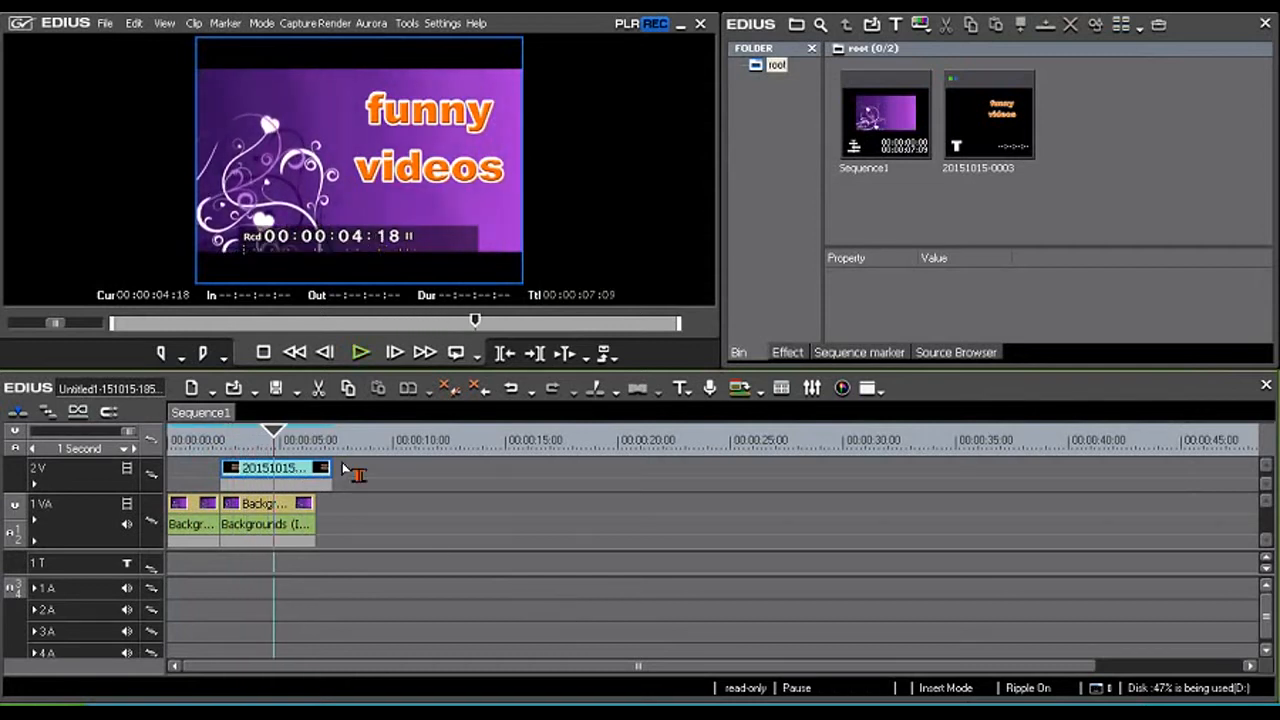
- Undo the timeline edits until only the single uncut Backgrounds clip remains on track 1VA
key(Delete)
key(ctrl+z)
key(ctrl+z)
key(ctrl+z)
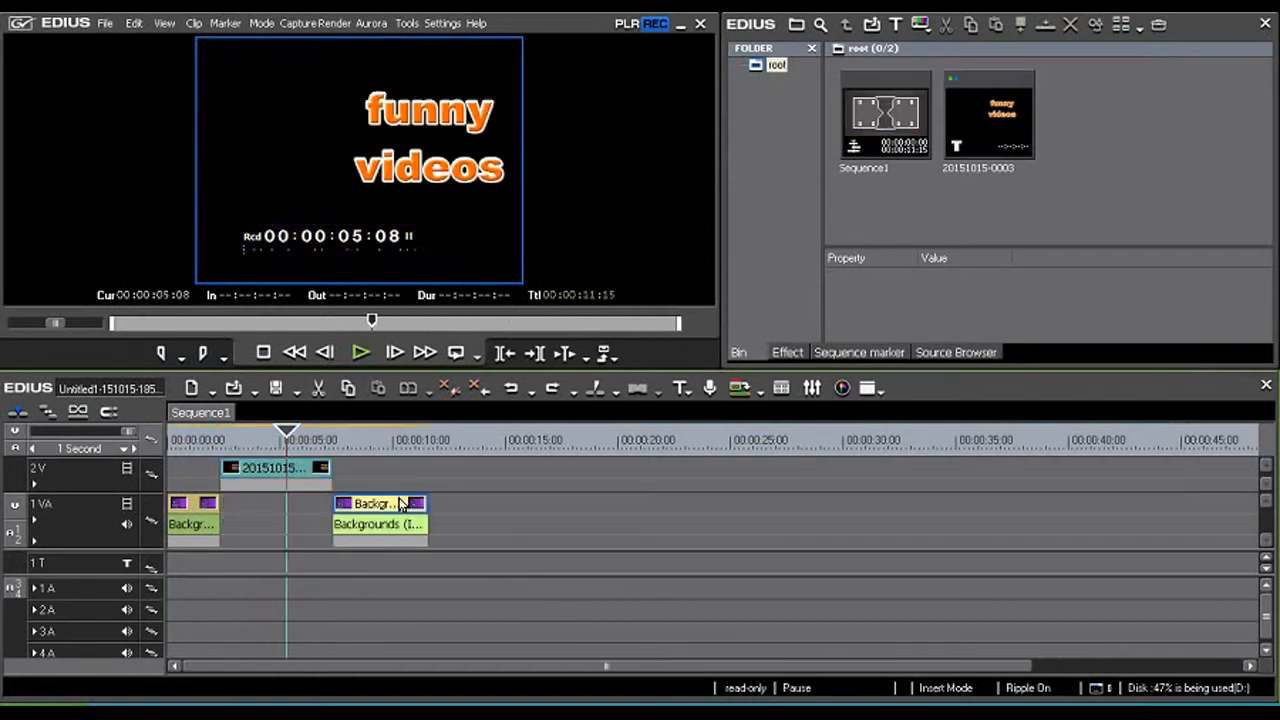
key(ctrl+z)
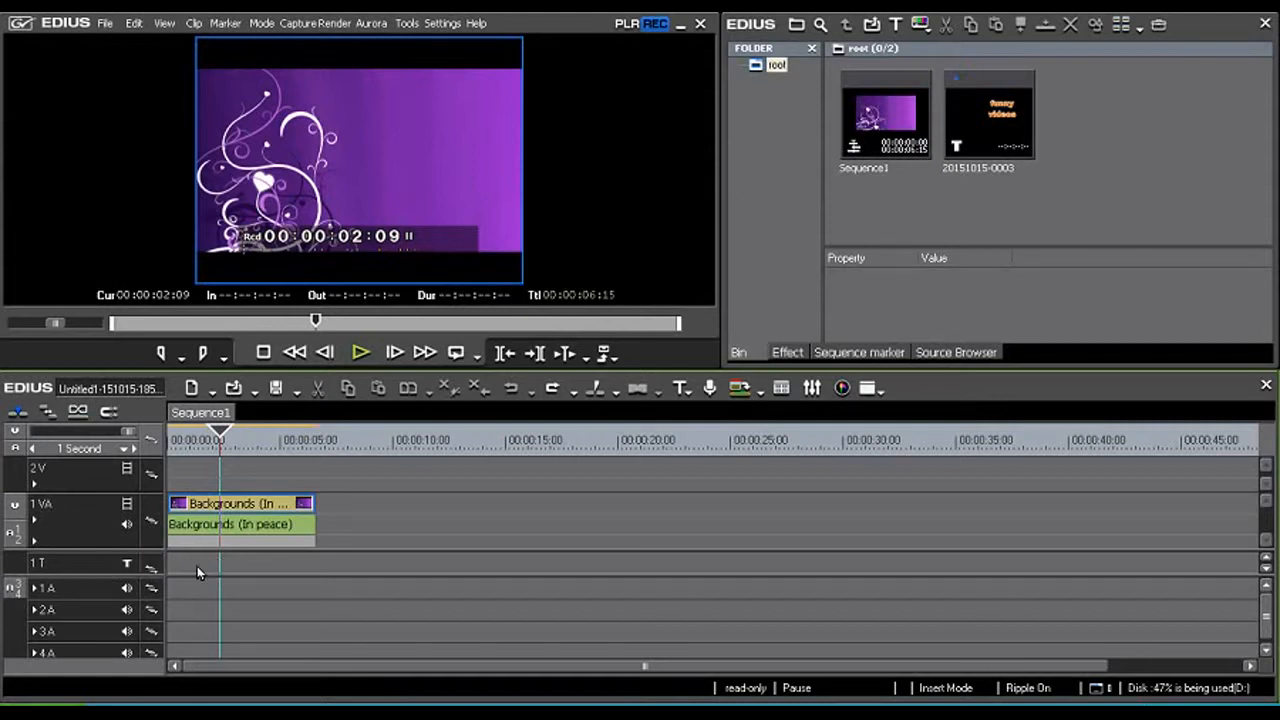
- Create a new title in the T1 title track below the Backgrounds clip
click(689, 390)
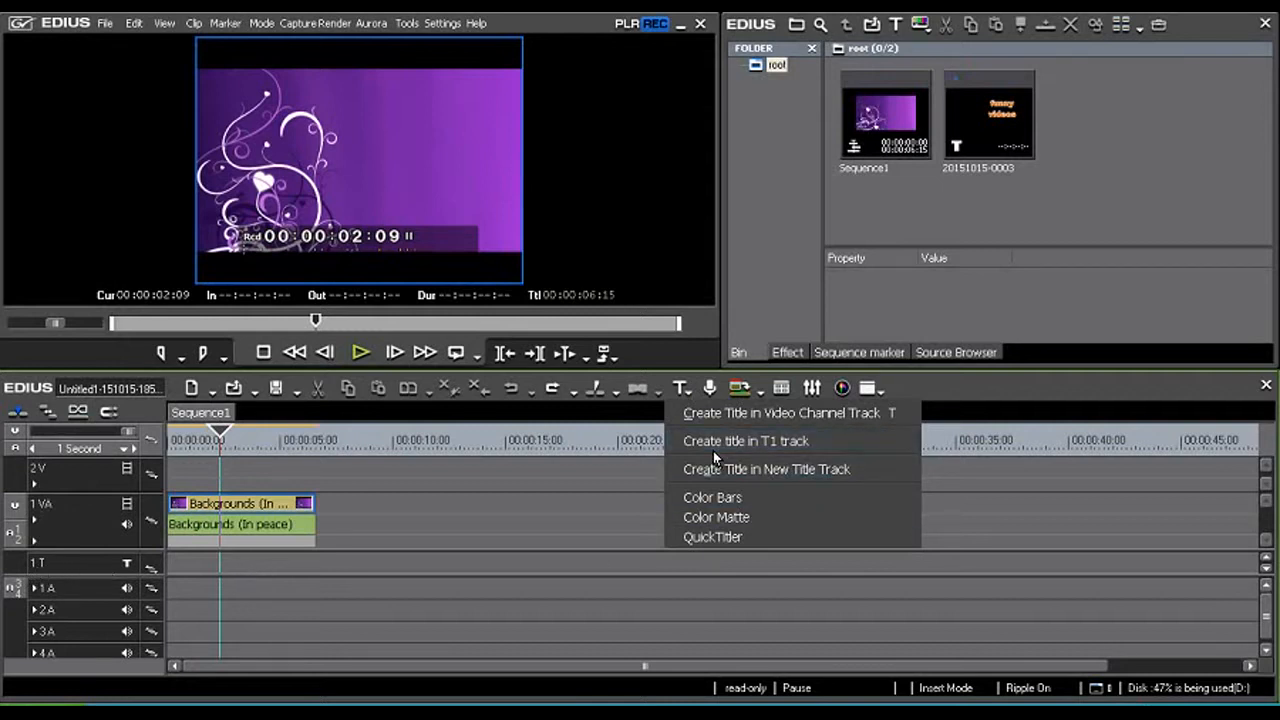
click(780, 440)
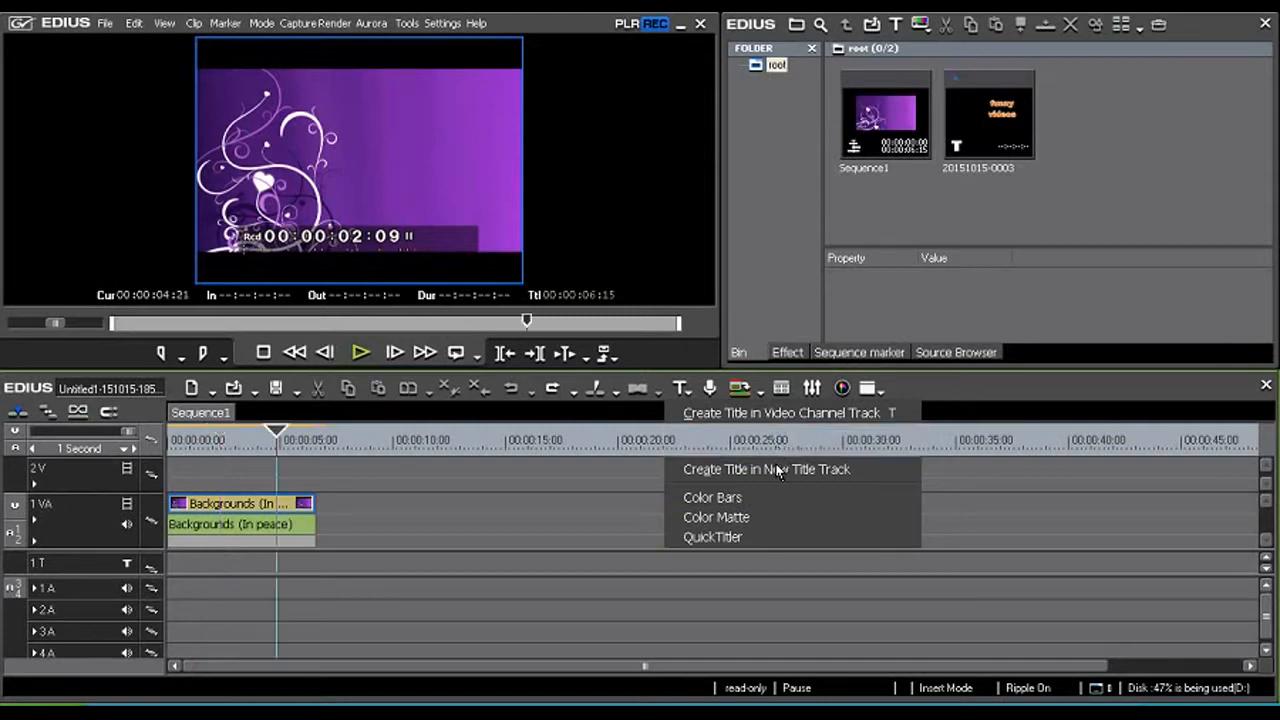
click(778, 471)
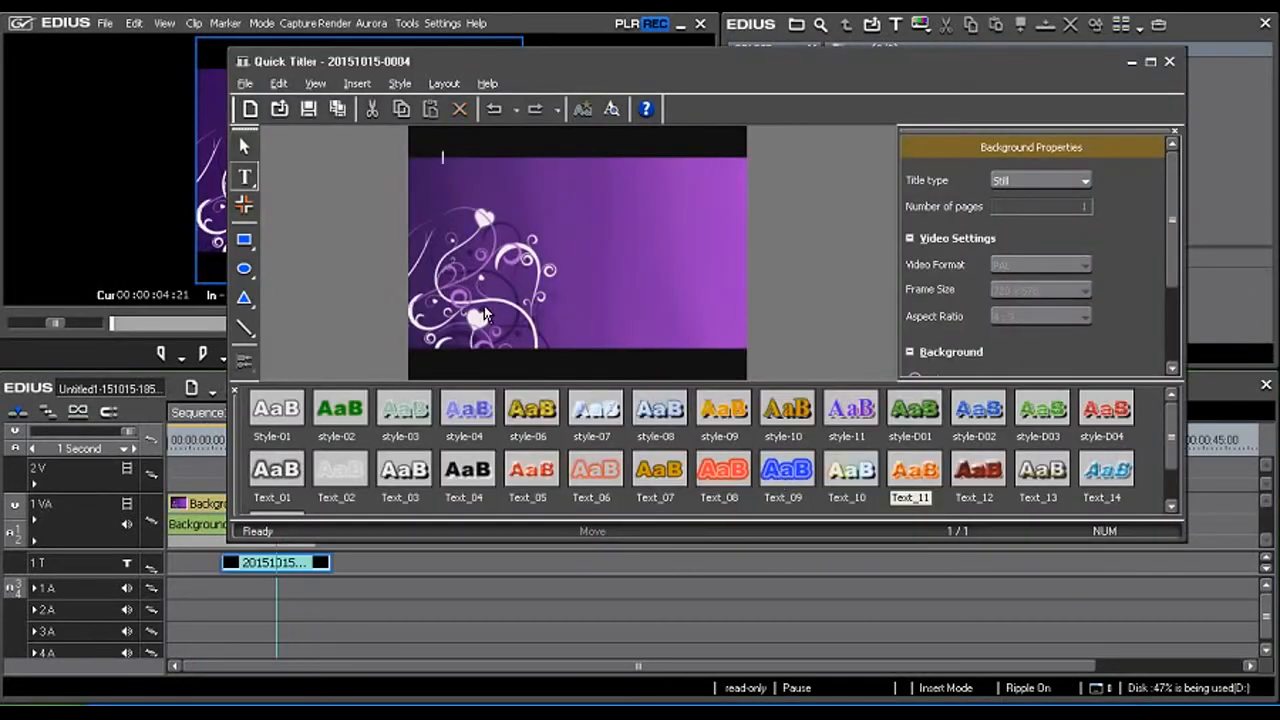
- Enter "funny" and "videos" on two lines beside the floral ornament at about X 395, Y 174, and save the title
click(605, 237)
text(funy)
key(Escape)
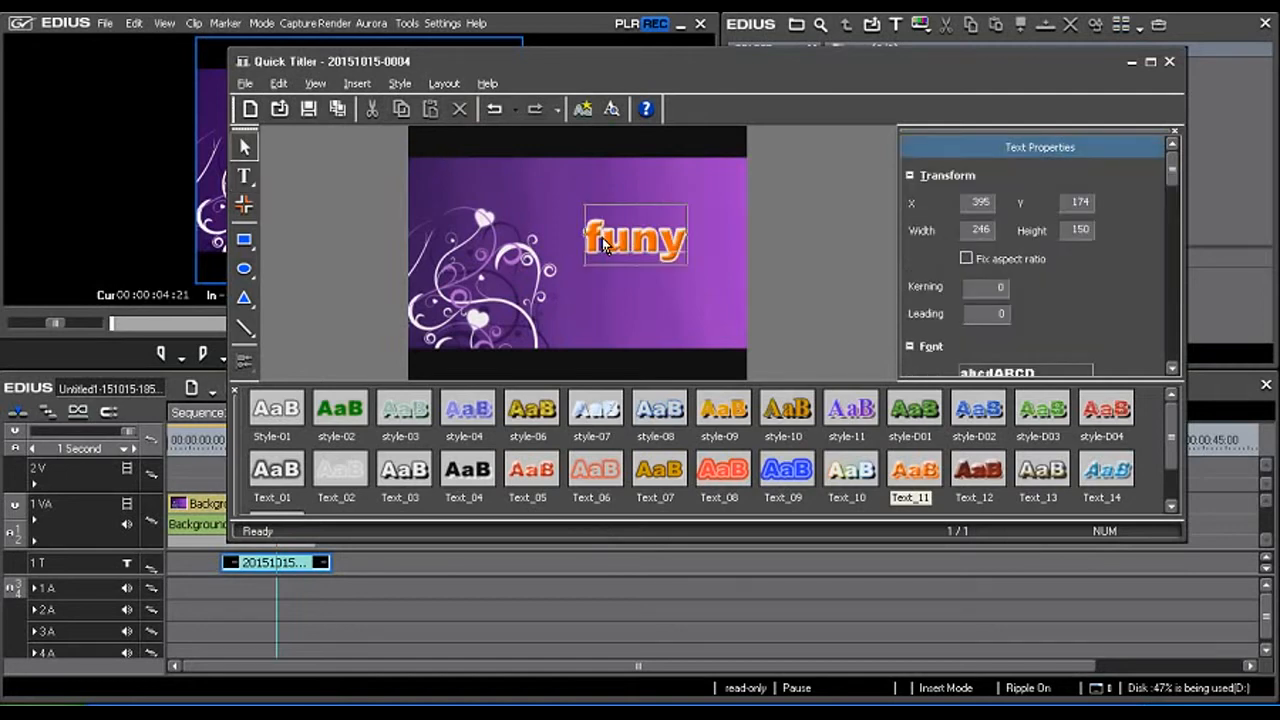
key(BackSpace)
text(ny)
key(Return)
text(videos)
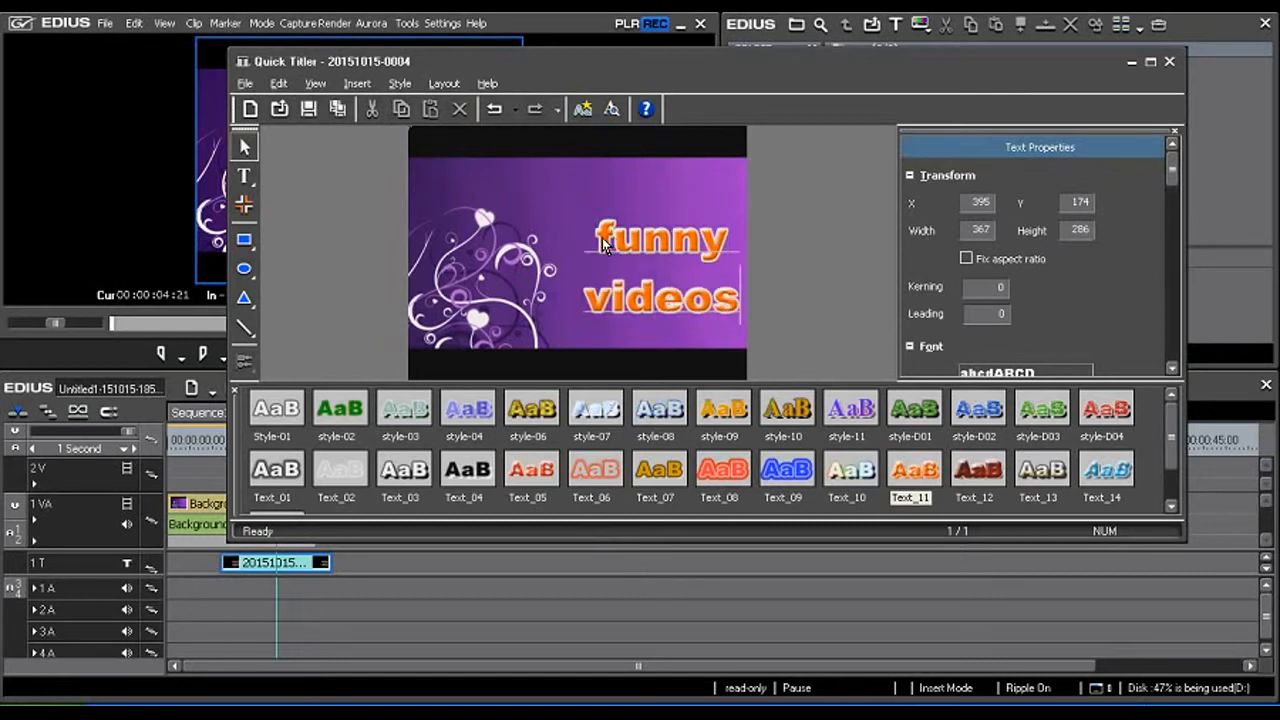
click(310, 111)
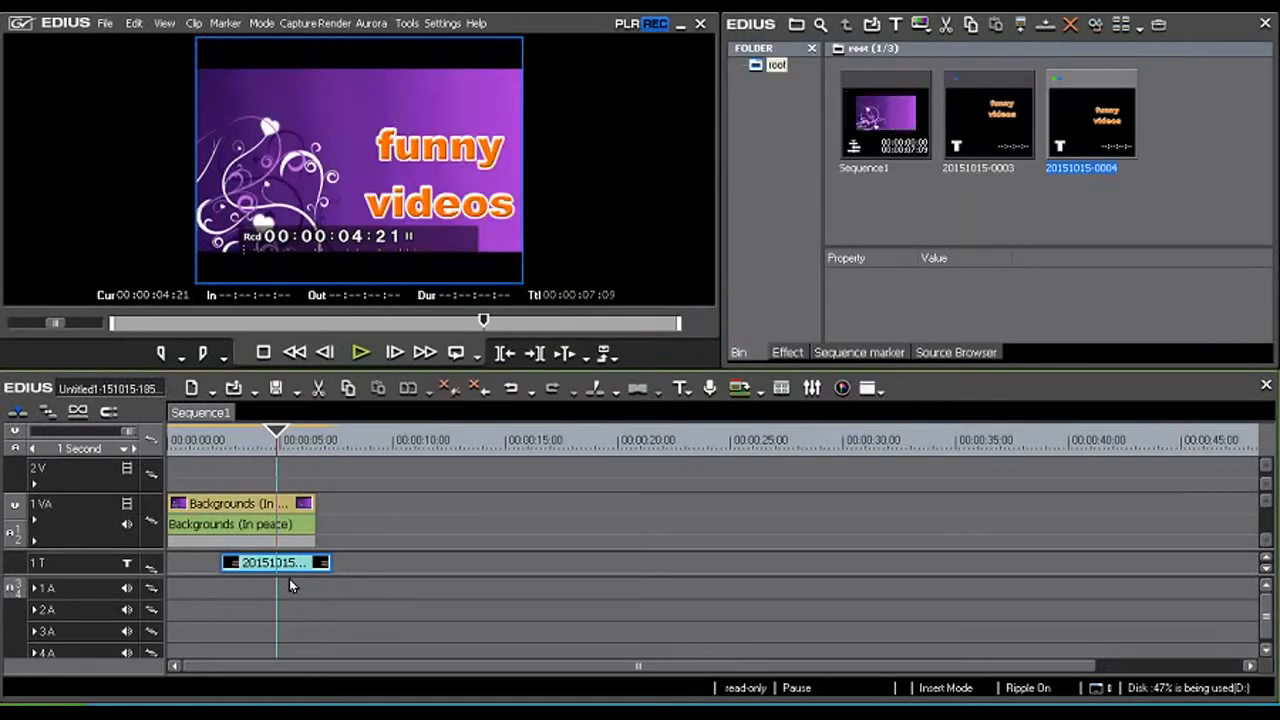
- Shift the title clip earlier on track 1T so it ends with the Backgrounds clip, and play the sequence
drag(294, 568, 262, 567)
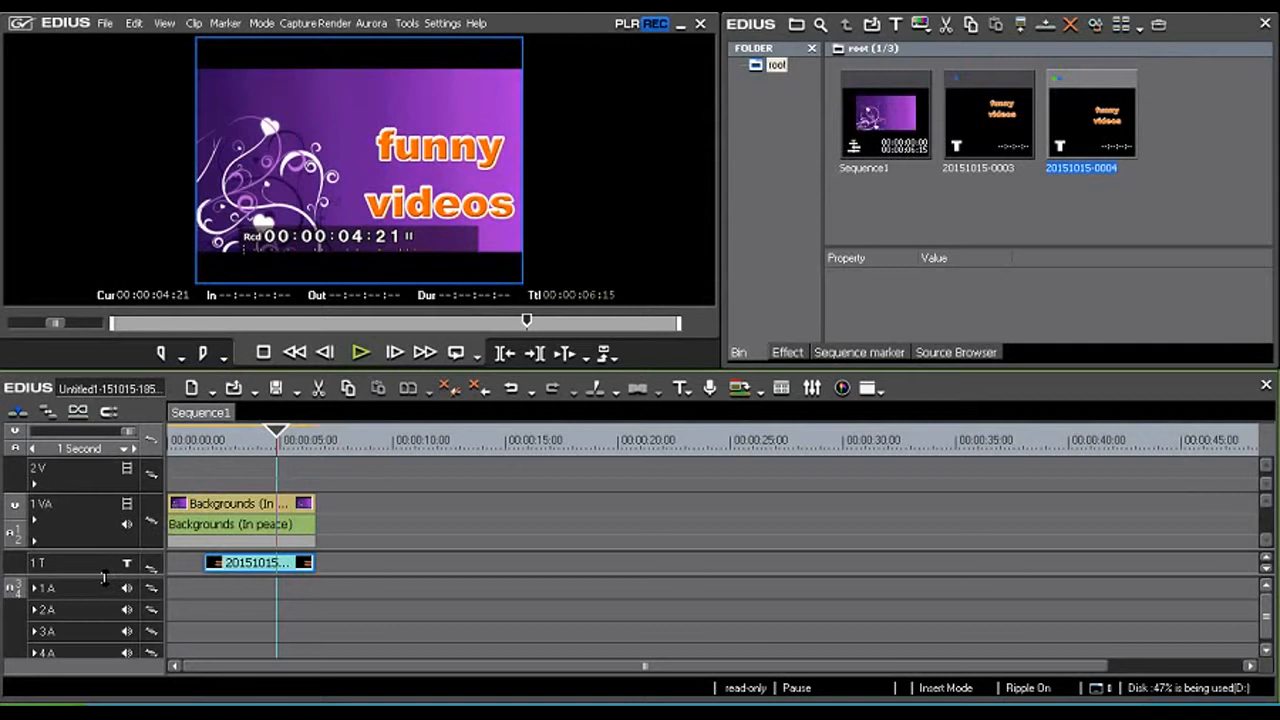
drag(275, 440, 187, 447)
key(space)
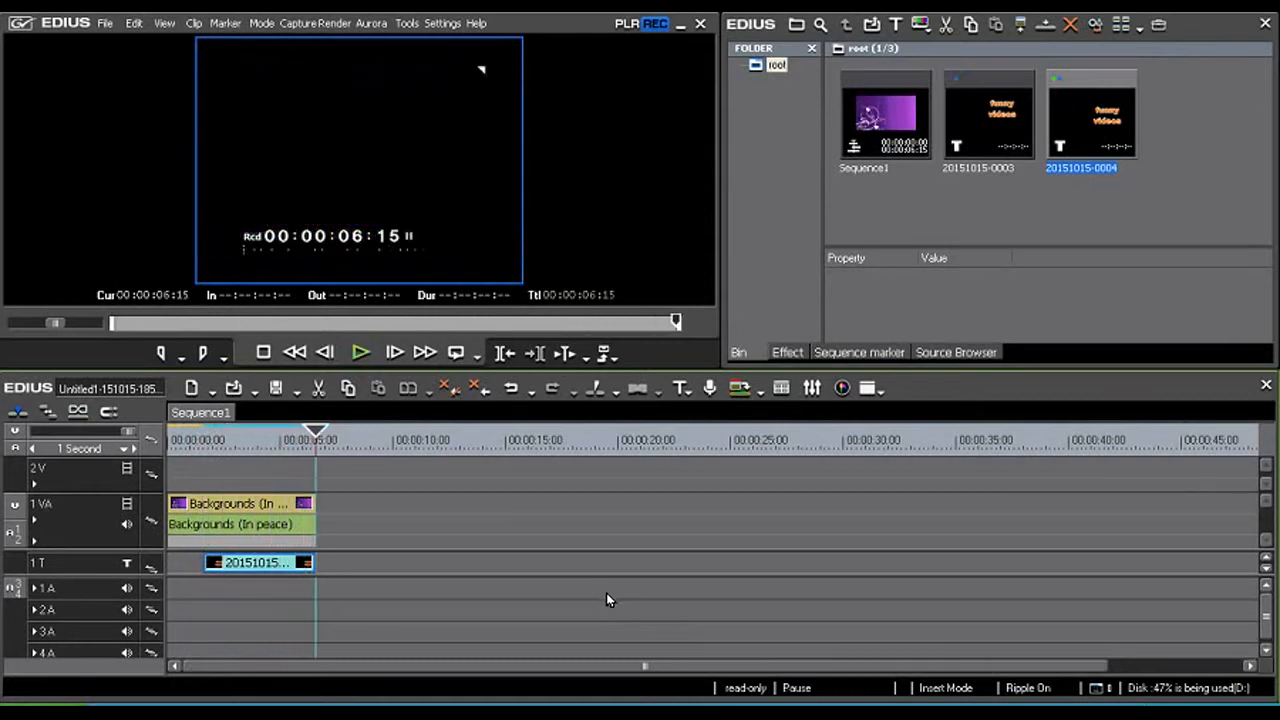
key(space)
key(space)
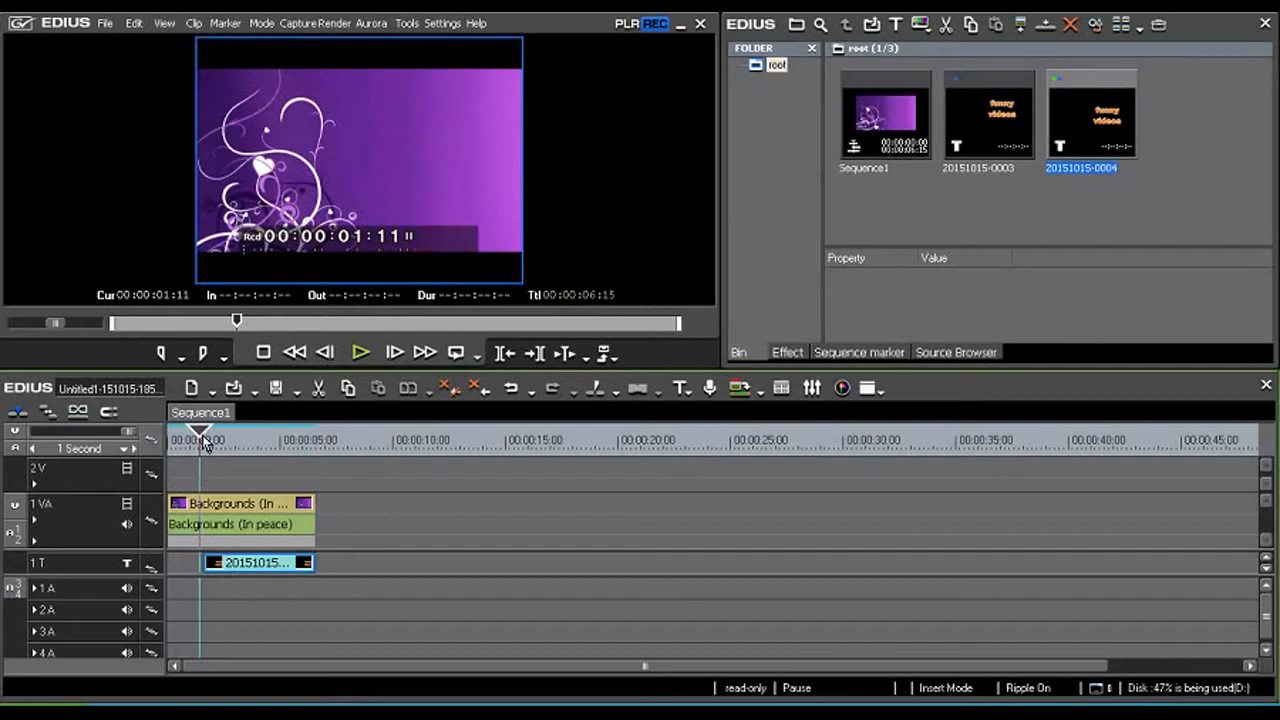
key(space)
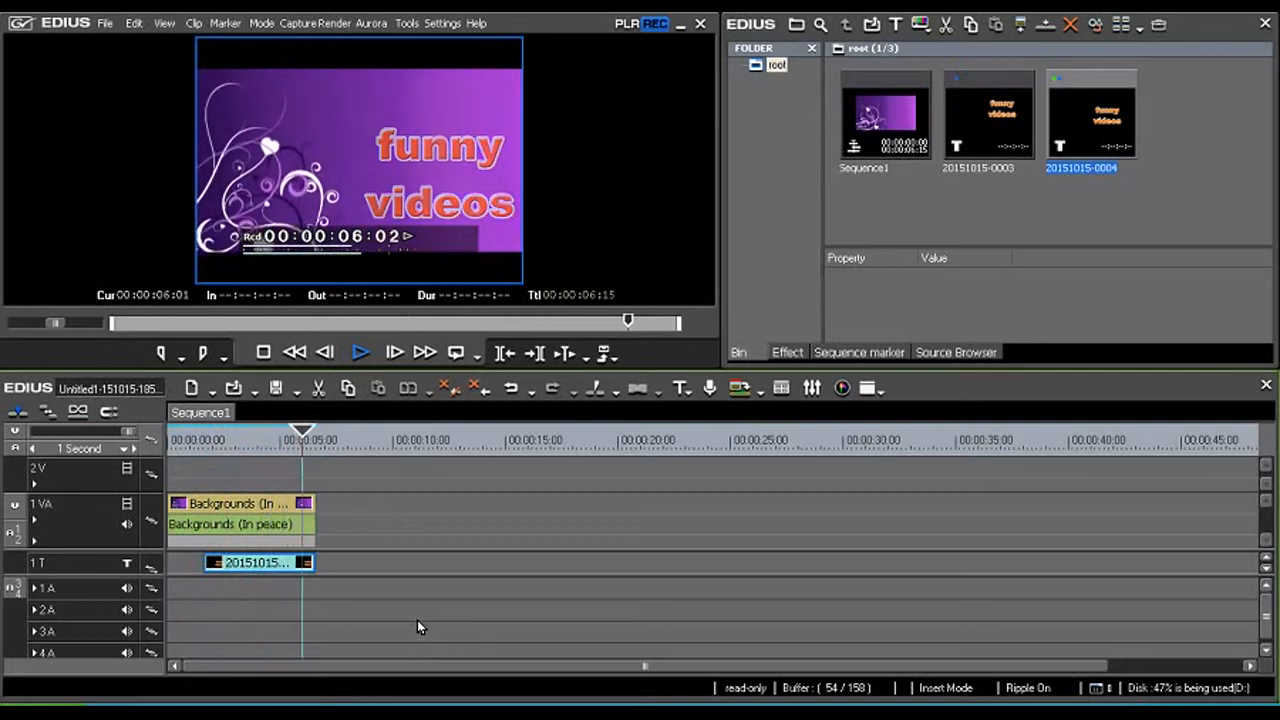
key(space)
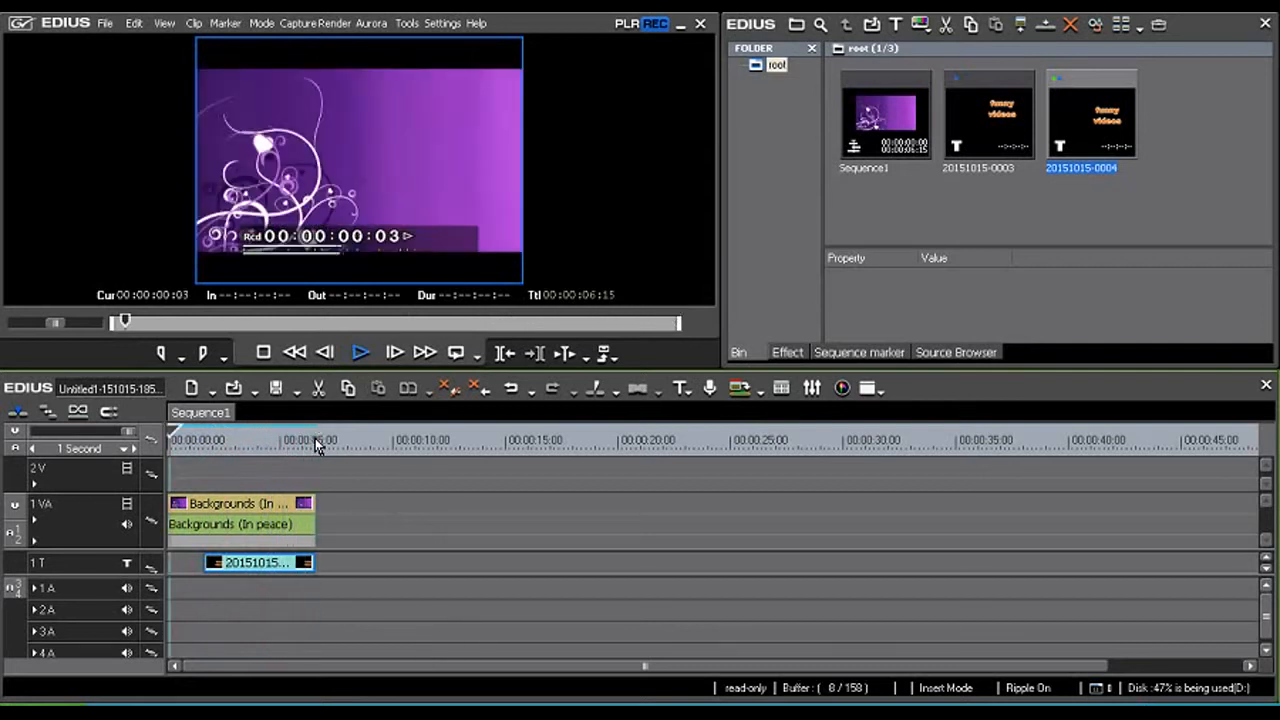
key(space)
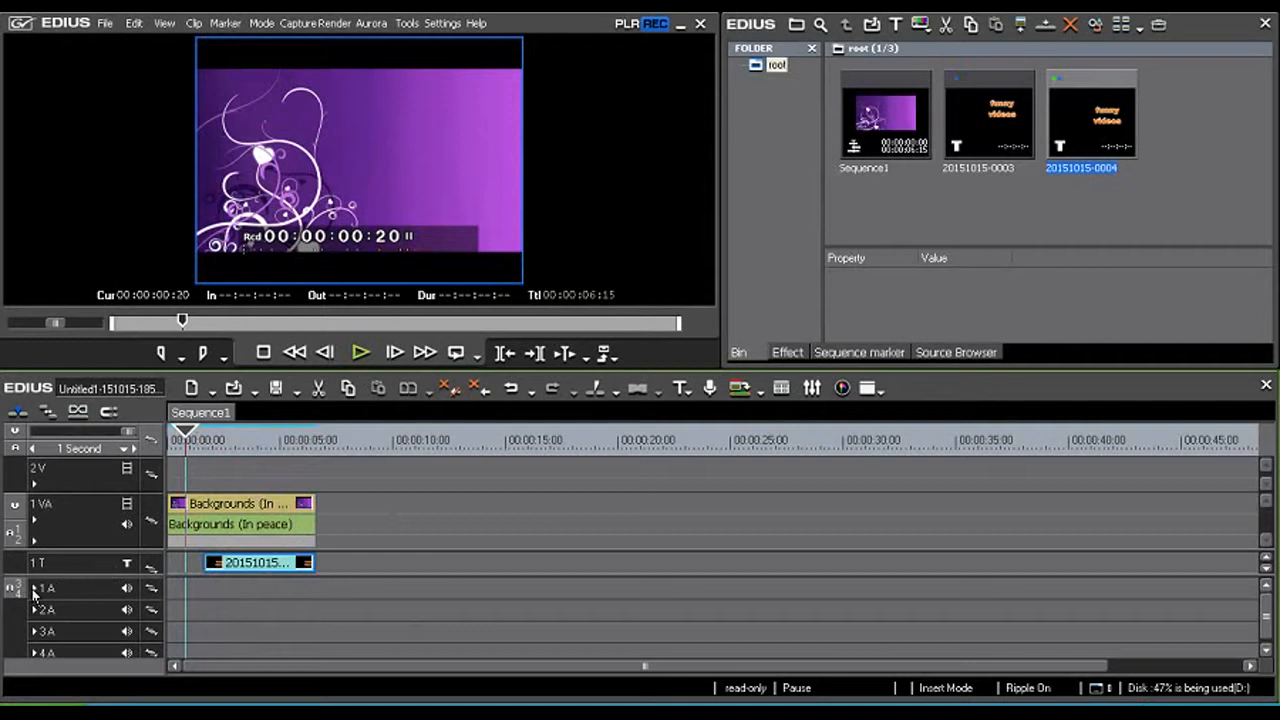
- Expand track 1T and lengthen the title's fades, starting the fade-out at about 00:00:03:12 and ending the fade-in at about 00:00:02:18
drag(21, 576, 22, 601)
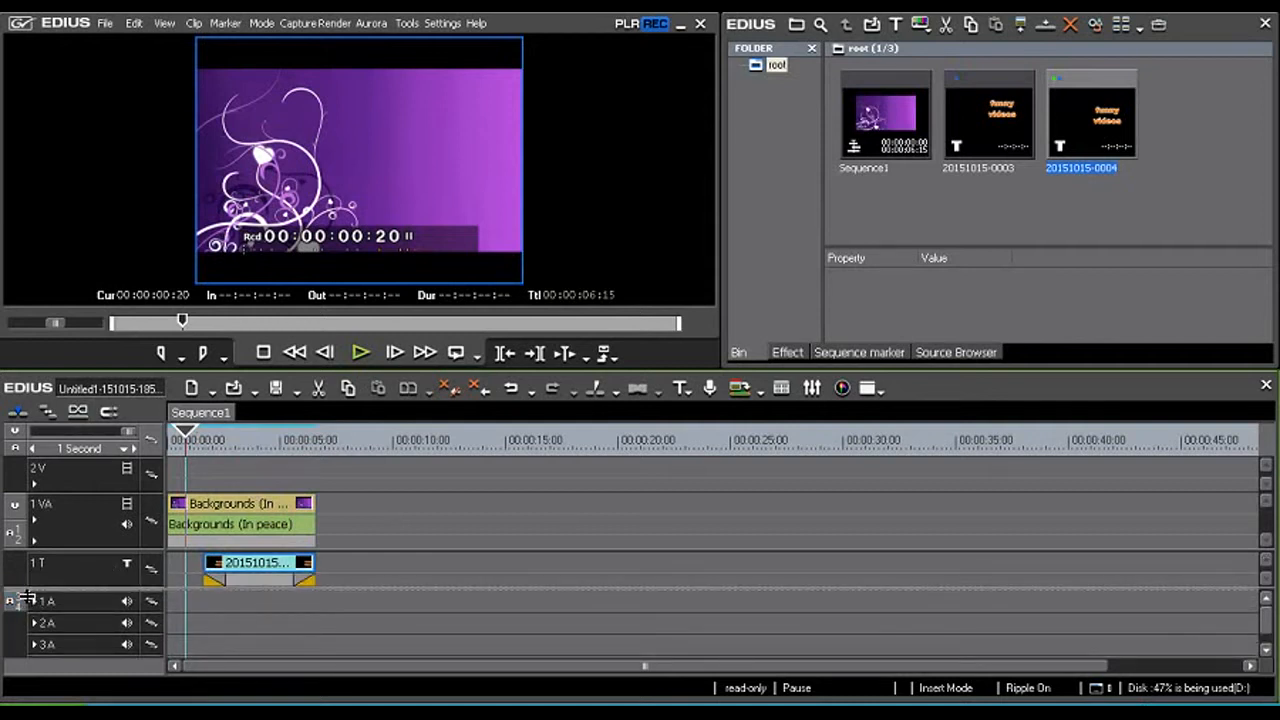
click(315, 578)
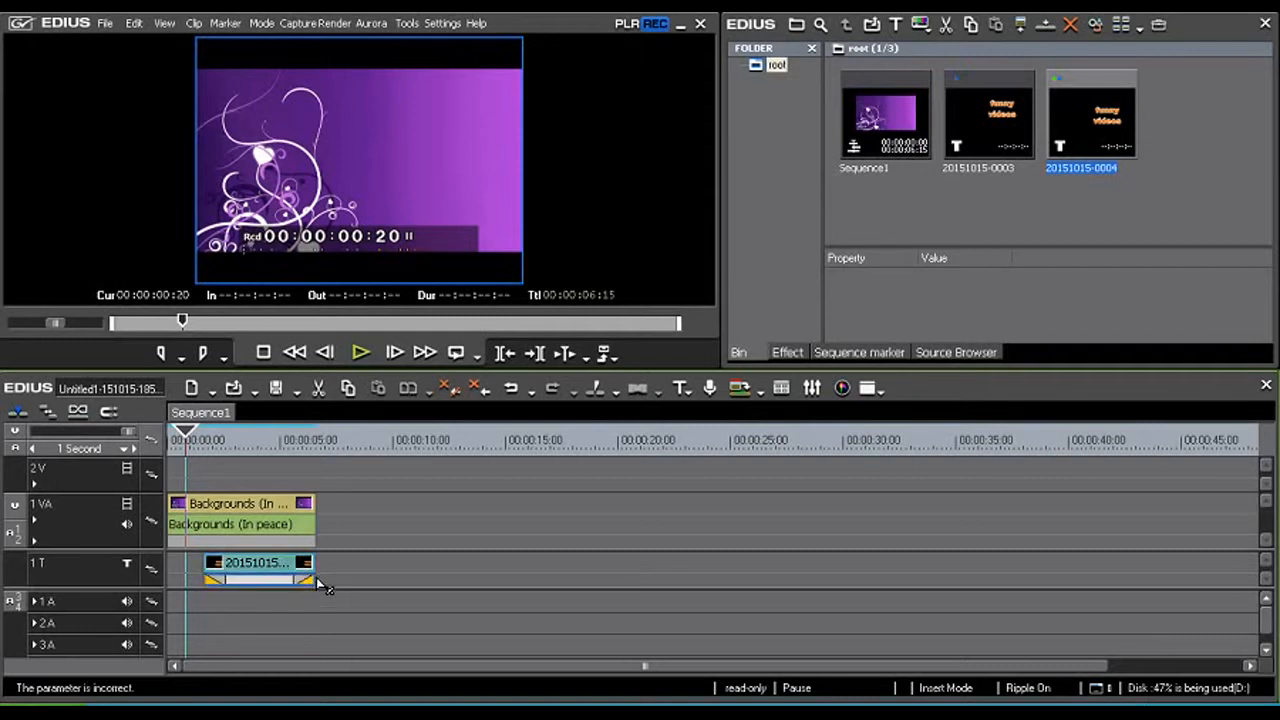
drag(308, 585, 250, 590)
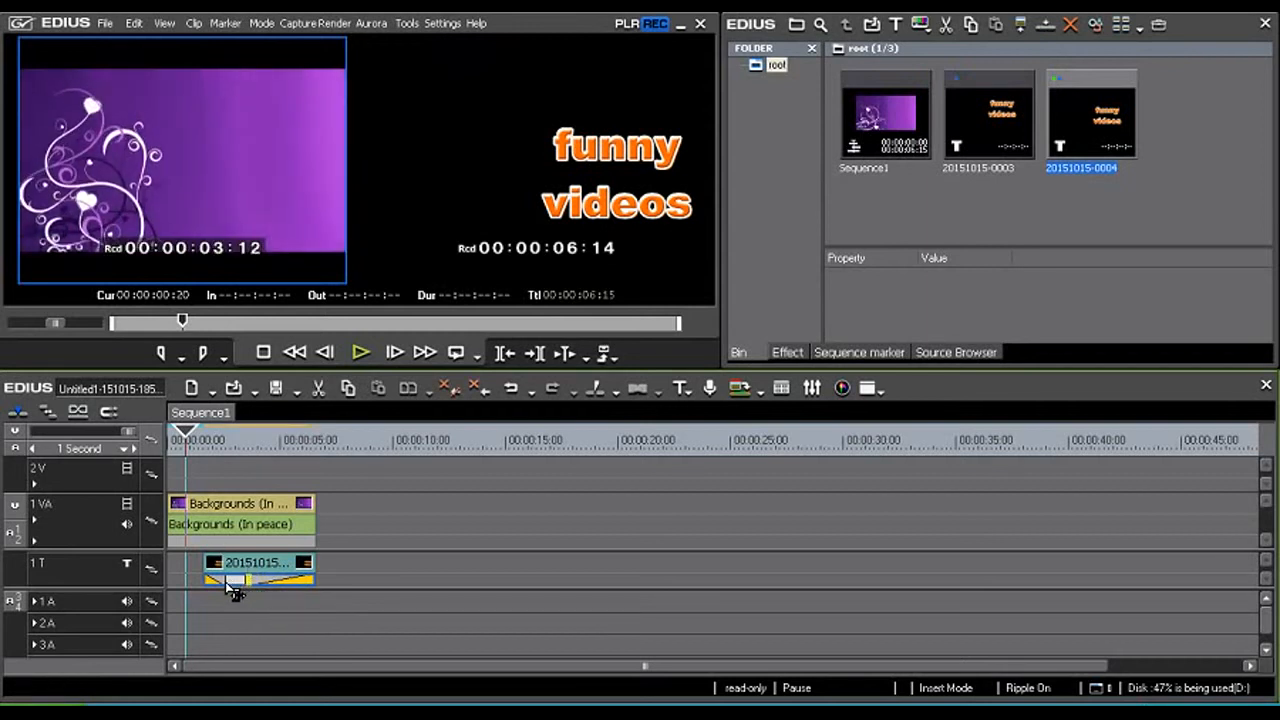
drag(228, 583, 235, 584)
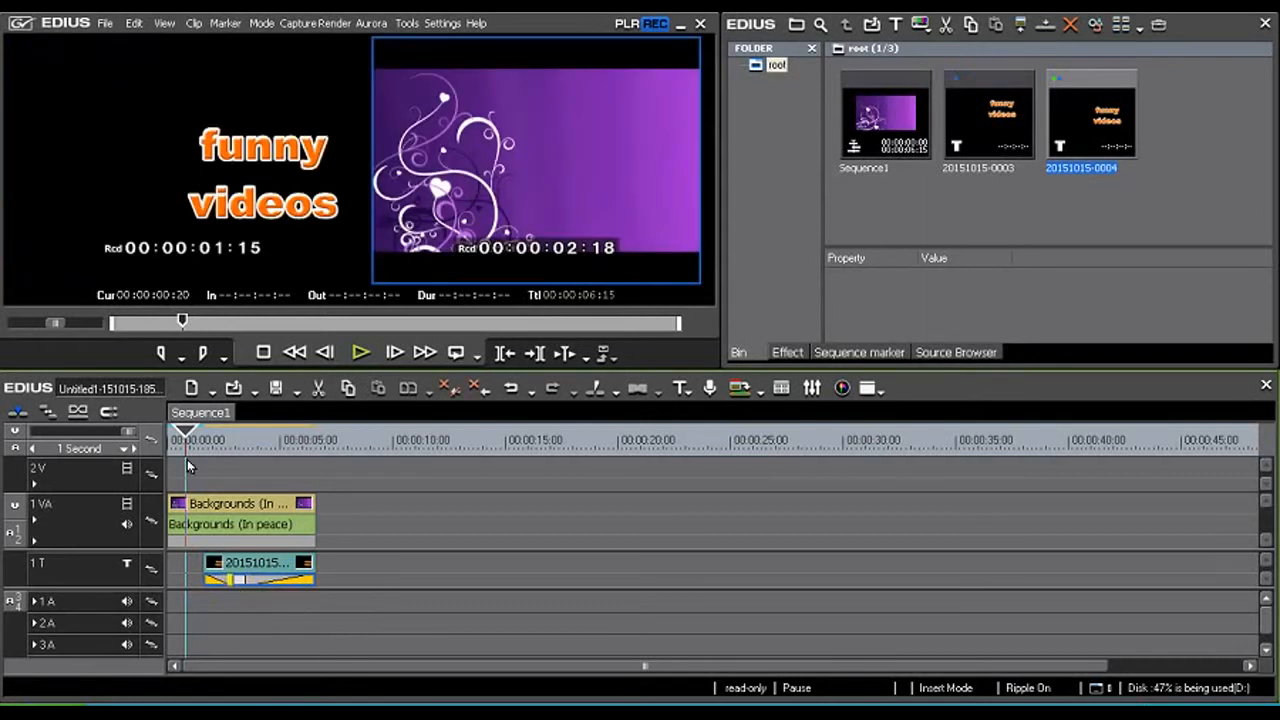
- Play the sequence from near its start to review the title's fade-in and fade-out over the background
click(189, 441)
mouse_move(189, 445)
mouse_down()
mouse_move(203, 443)
mouse_move(187, 441)
mouse_up()
key(space)
key(space)
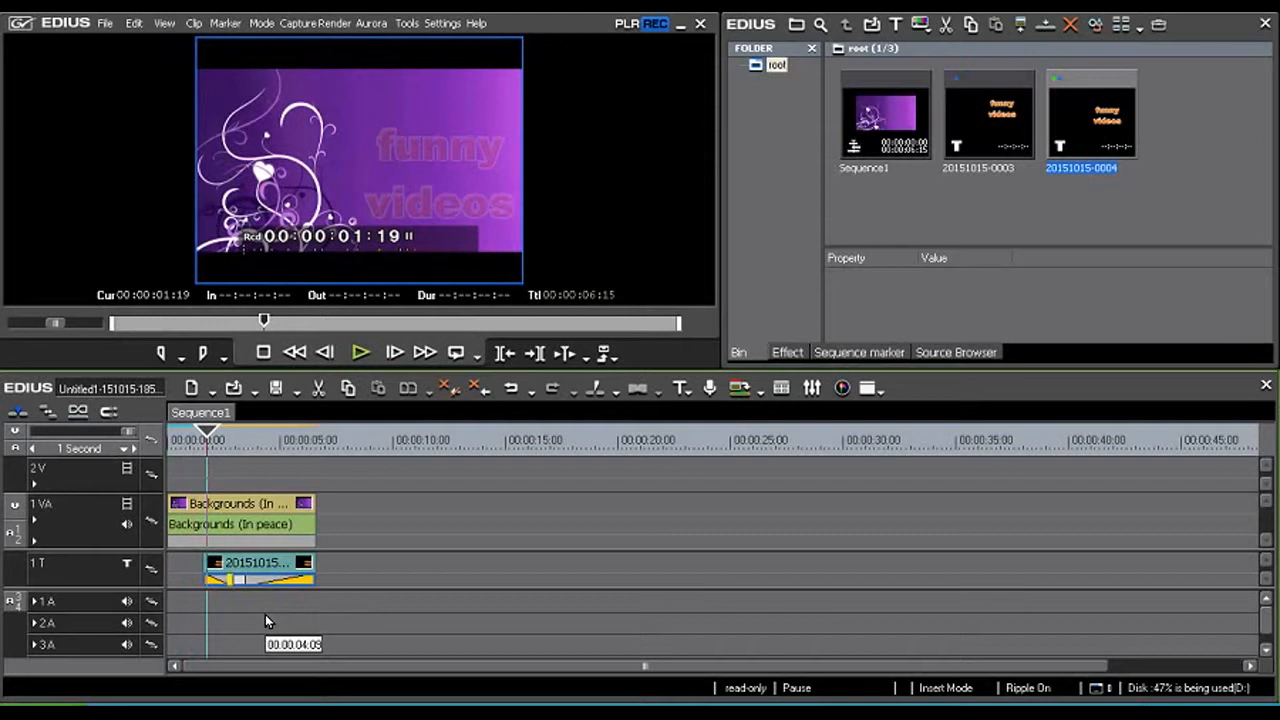
key(space)
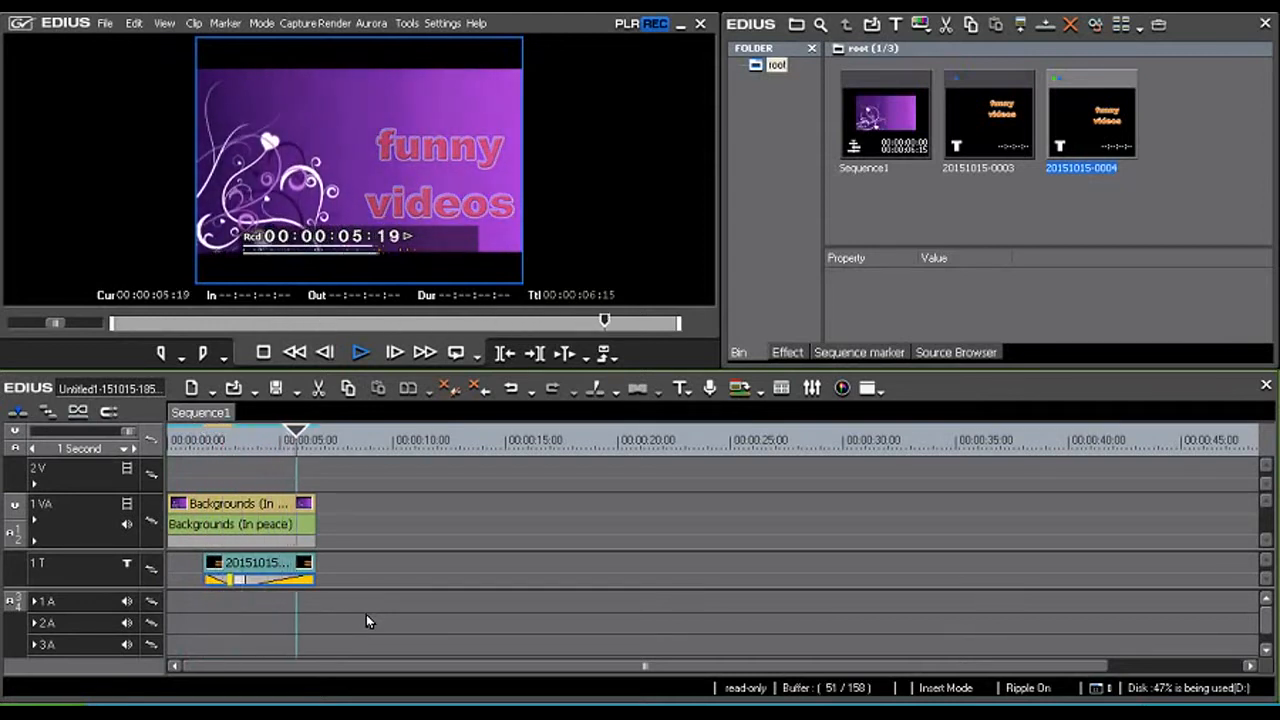
key(space)
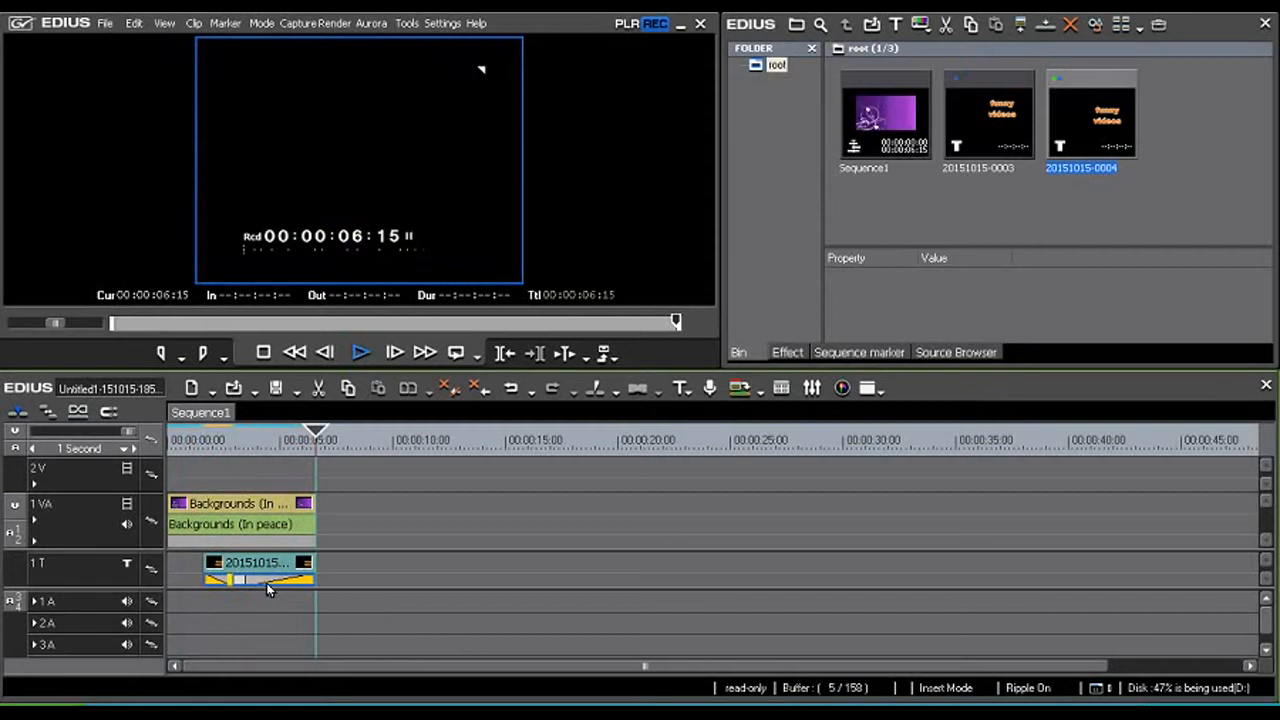
key(space)
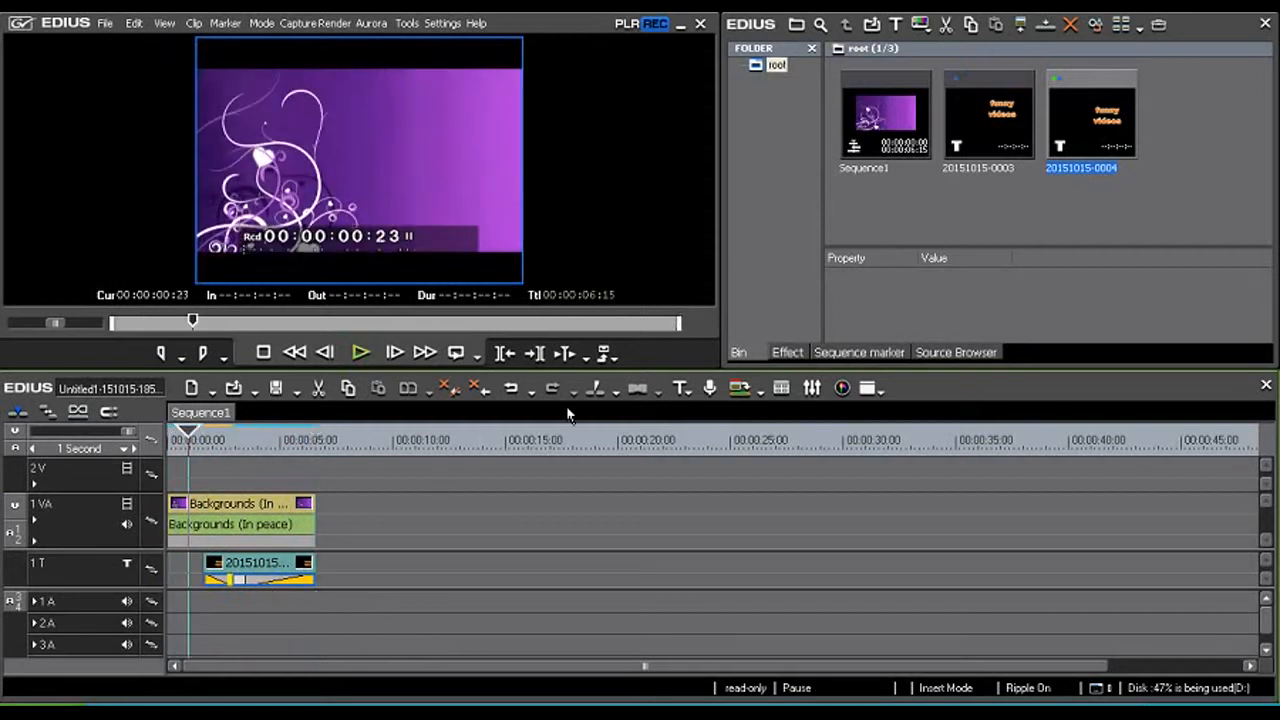
- Shorten the fade-out of the title on track 1T so it starts at about 00:00:04:23
click(681, 388)
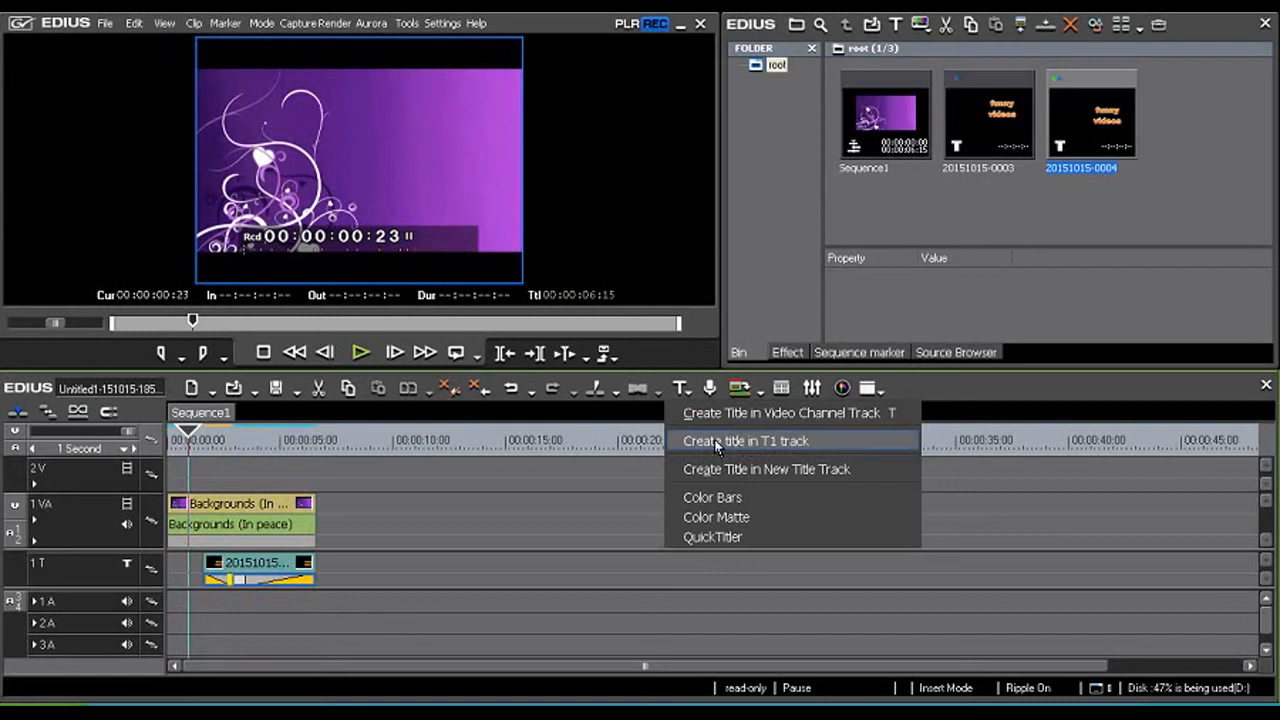
click(257, 566)
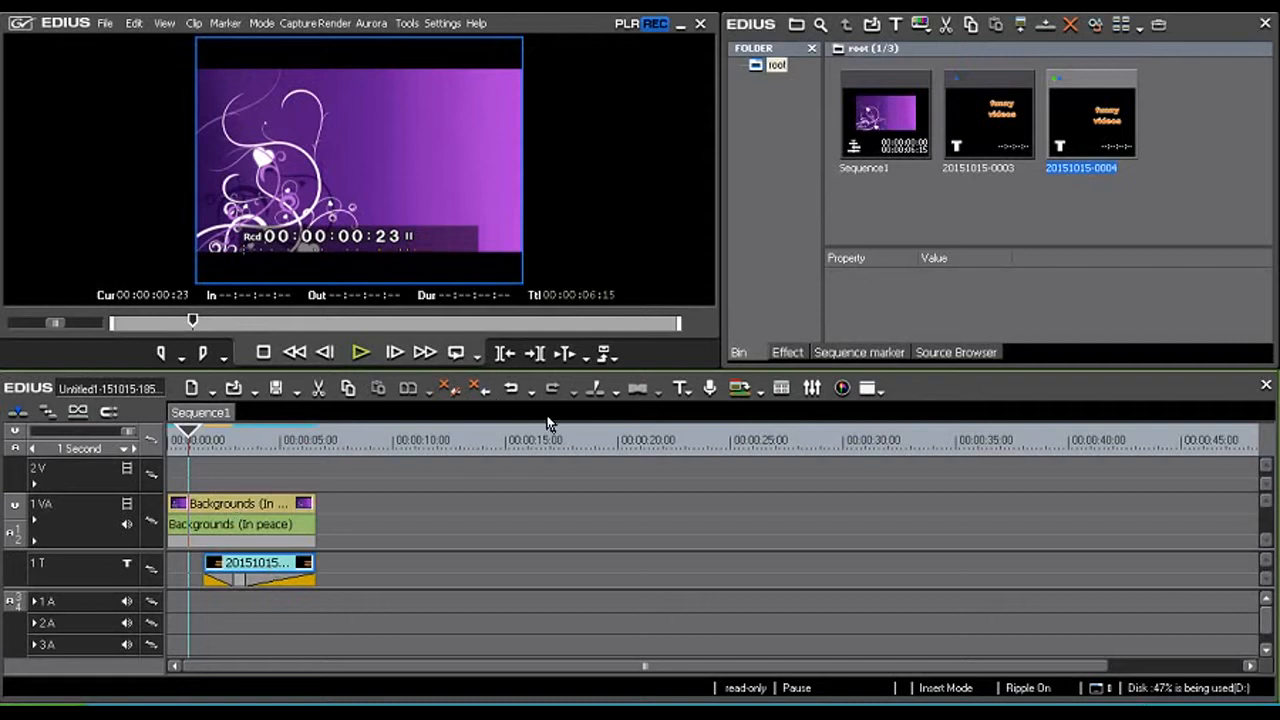
drag(187, 437, 226, 444)
drag(254, 591, 292, 592)
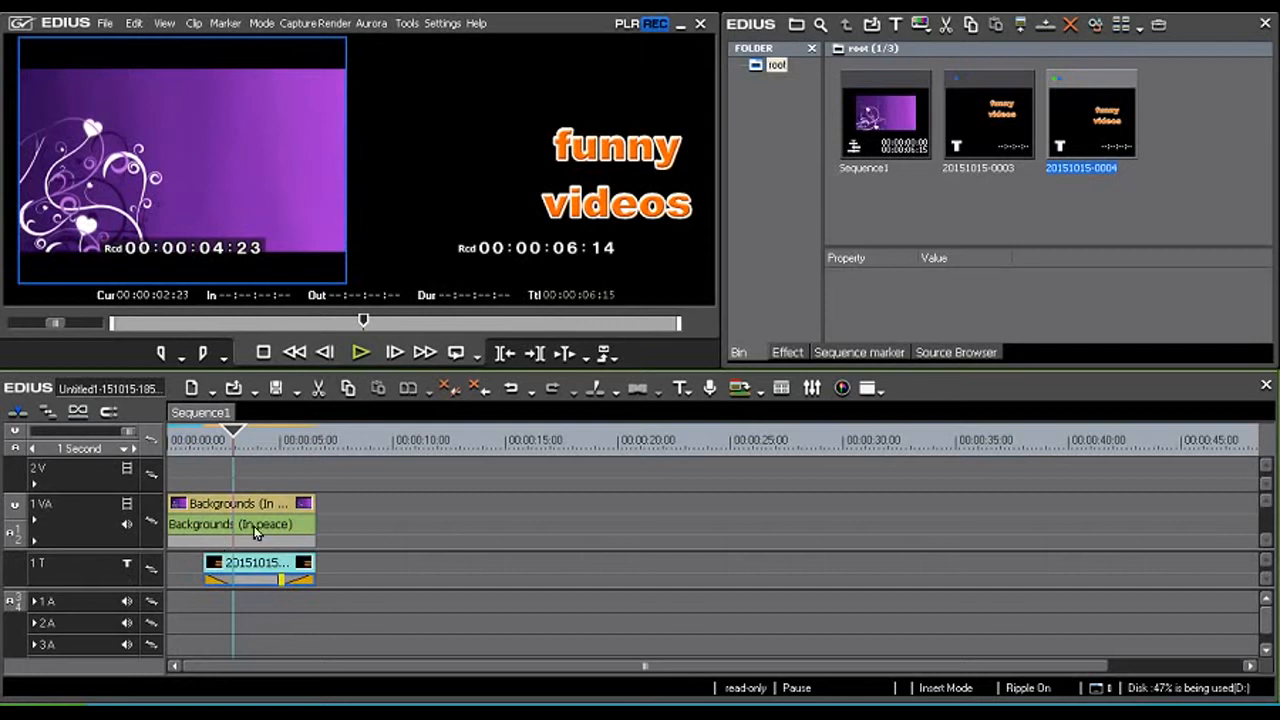
- Create a title in a new title track and move the Quick Titler window aside to uncover the preview and timeline
click(689, 393)
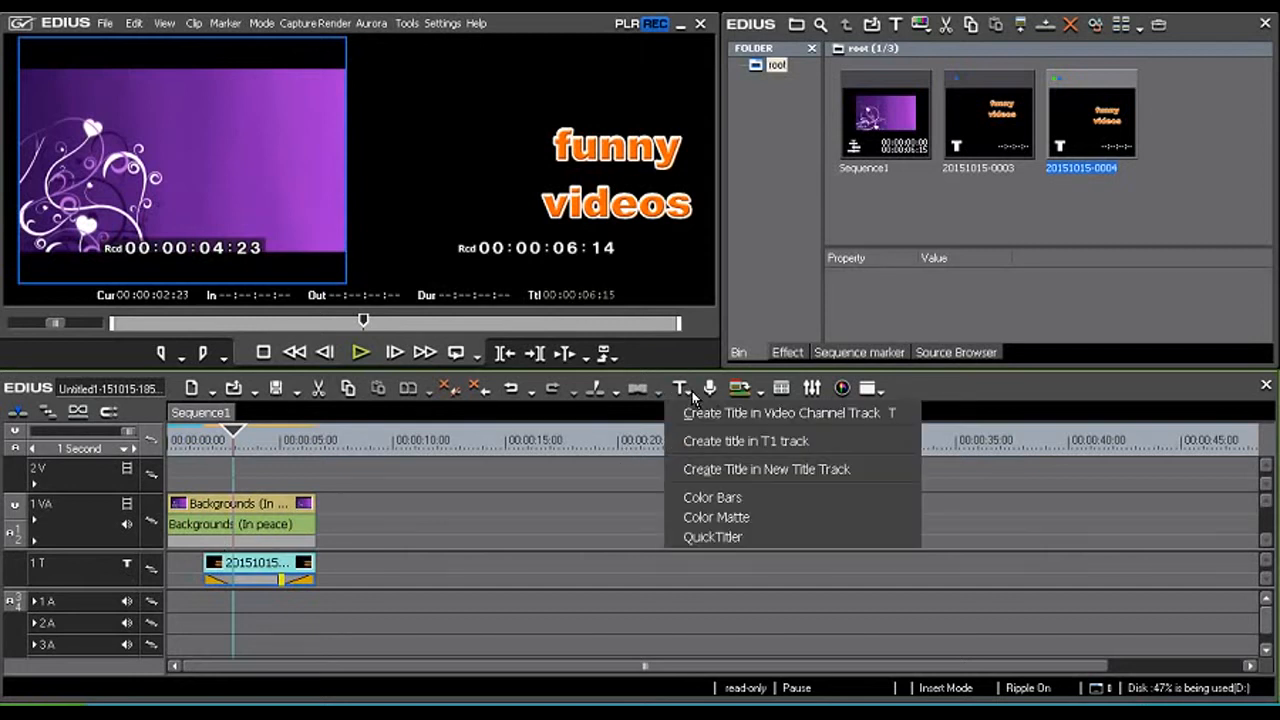
click(763, 472)
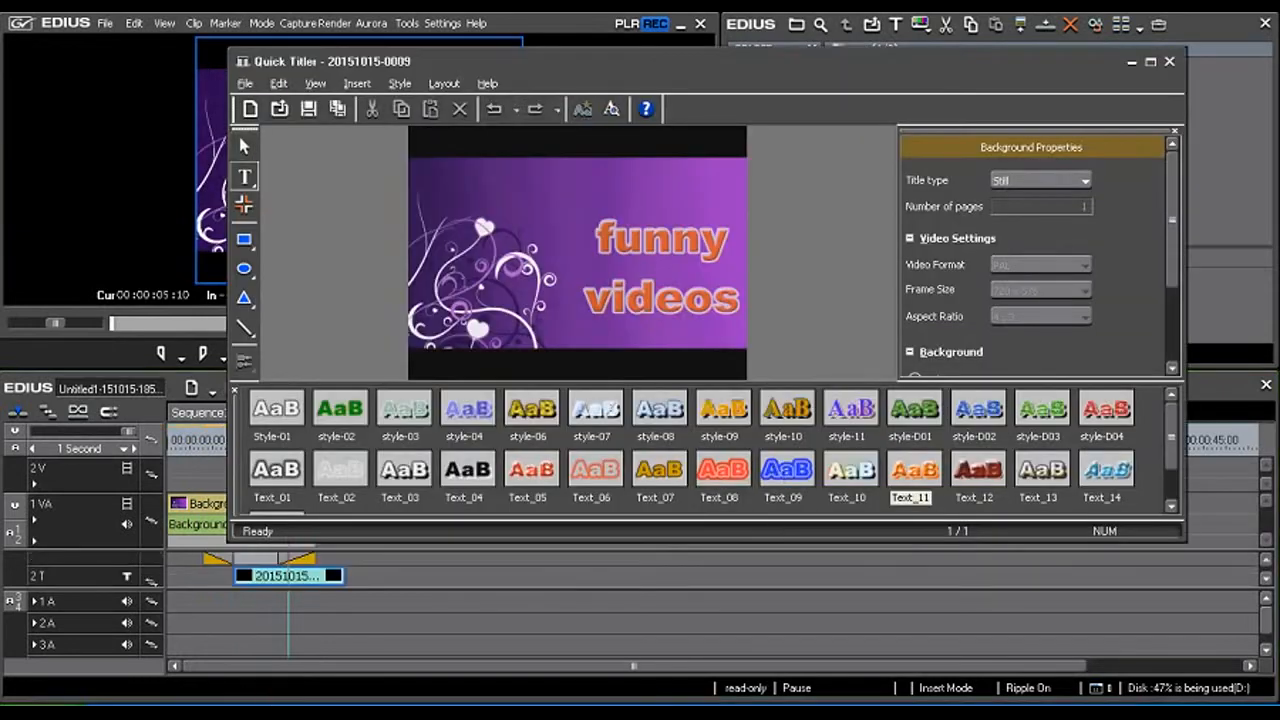
drag(505, 60, 720, 48)
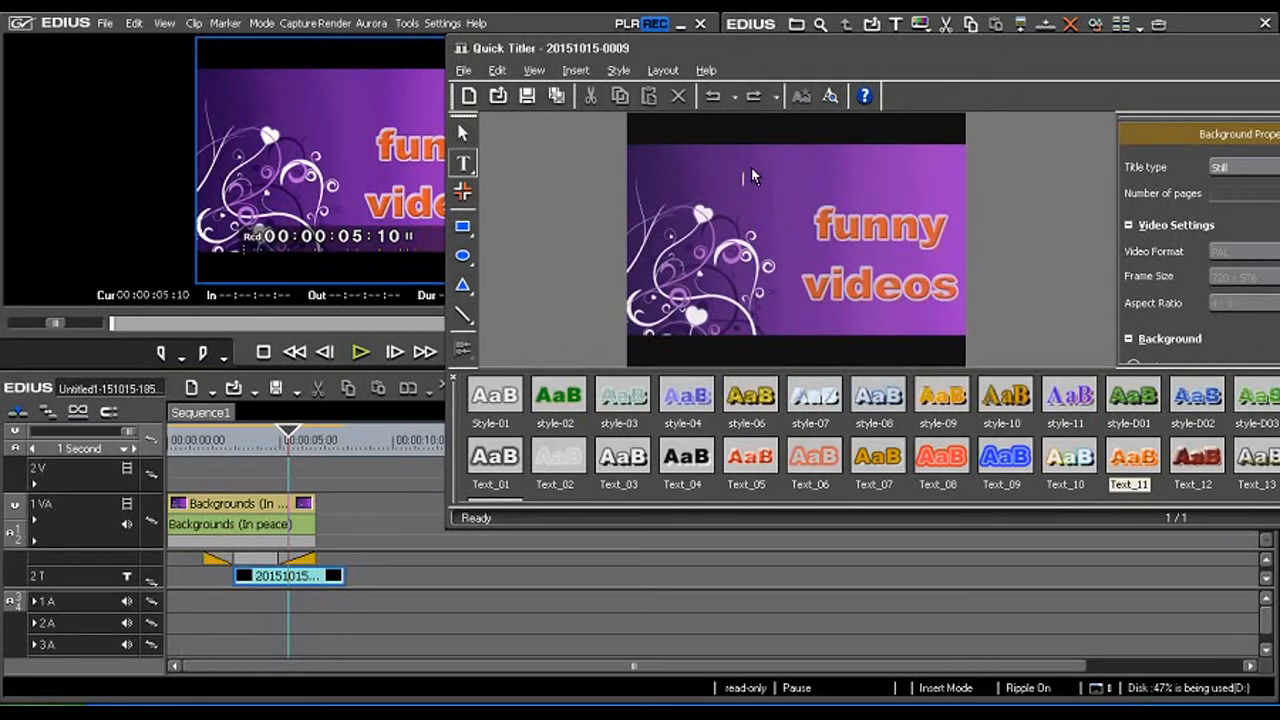
click(817, 201)
text(enj)
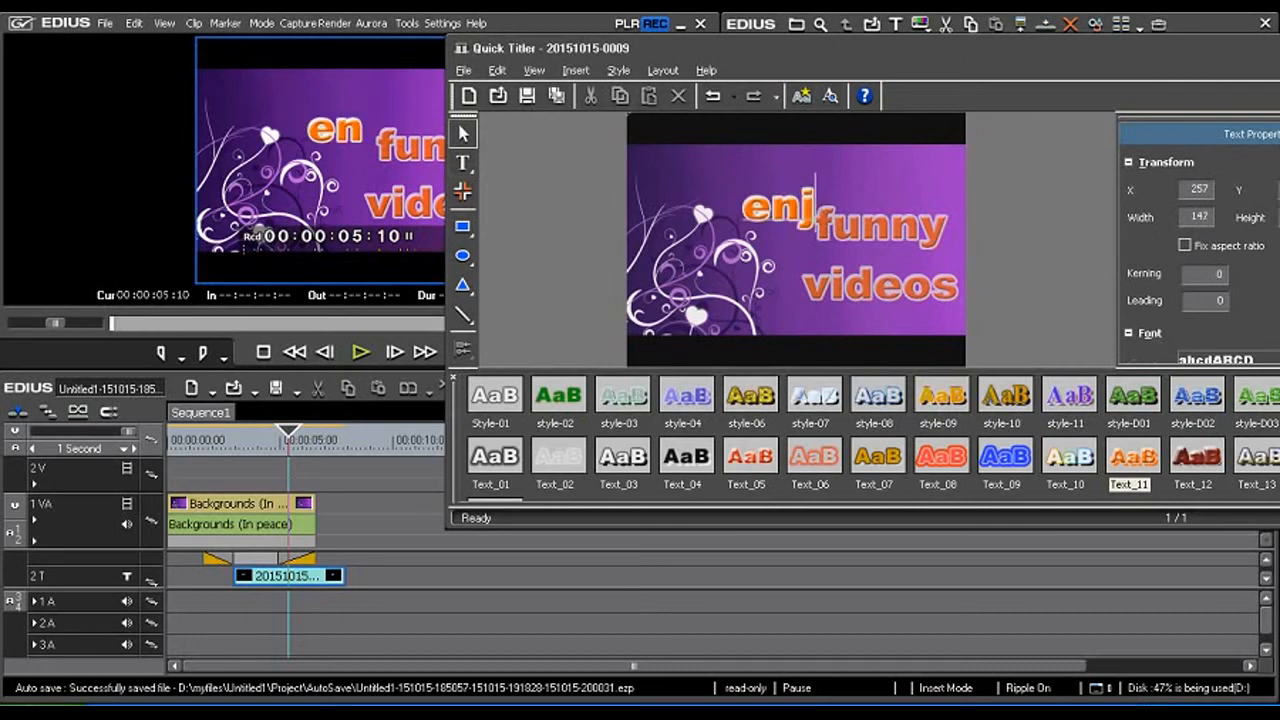
text(oy)
drag(791, 216, 768, 195)
click(750, 200)
key(ctrl+z)
key(ctrl+z)
key(ctrl+z)
key(ctrl+z)
key(ctrl+z)
key(ctrl+z)
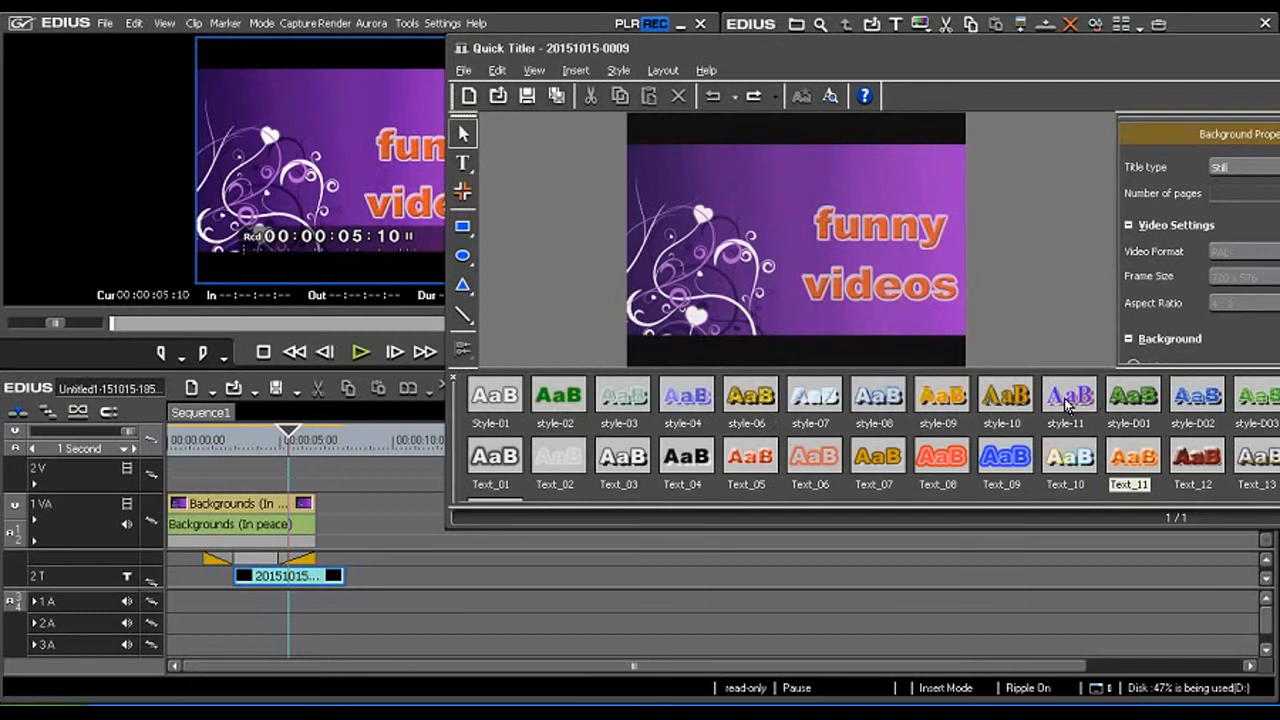
- Add the text "enjoy" in style-D01 above the floral ornament at about X 137, and save the title
click(1150, 393)
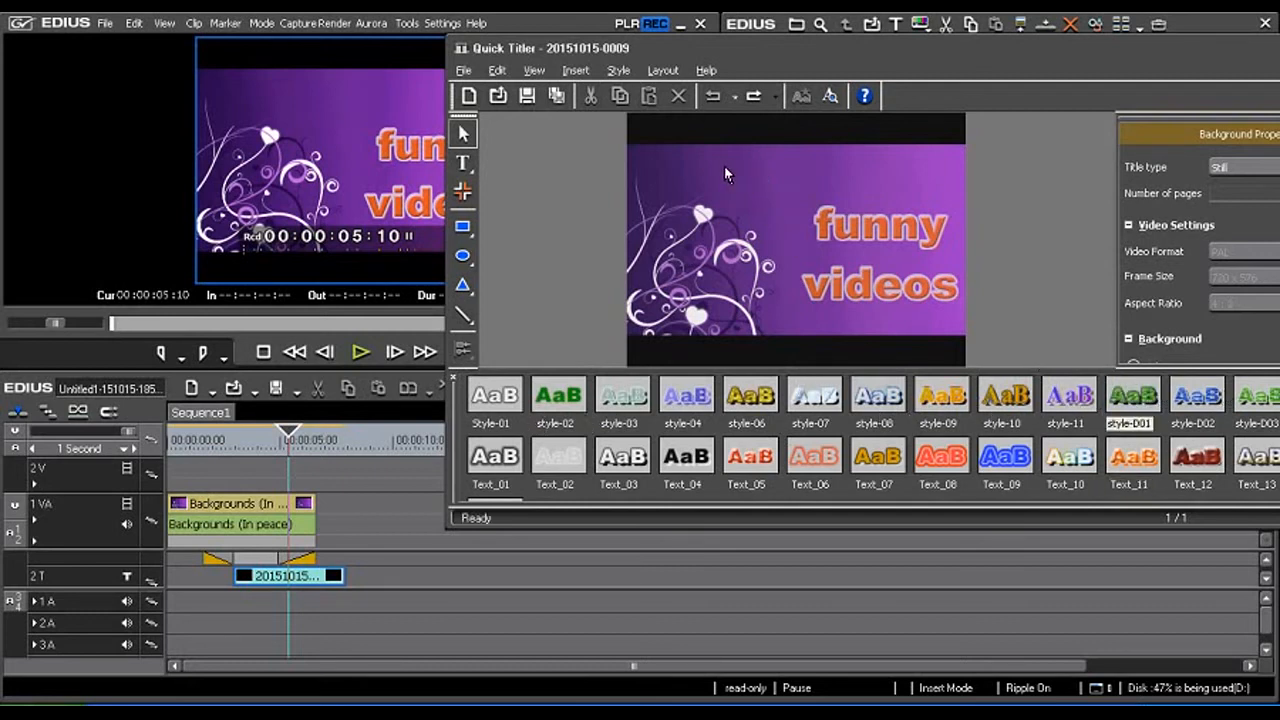
click(463, 162)
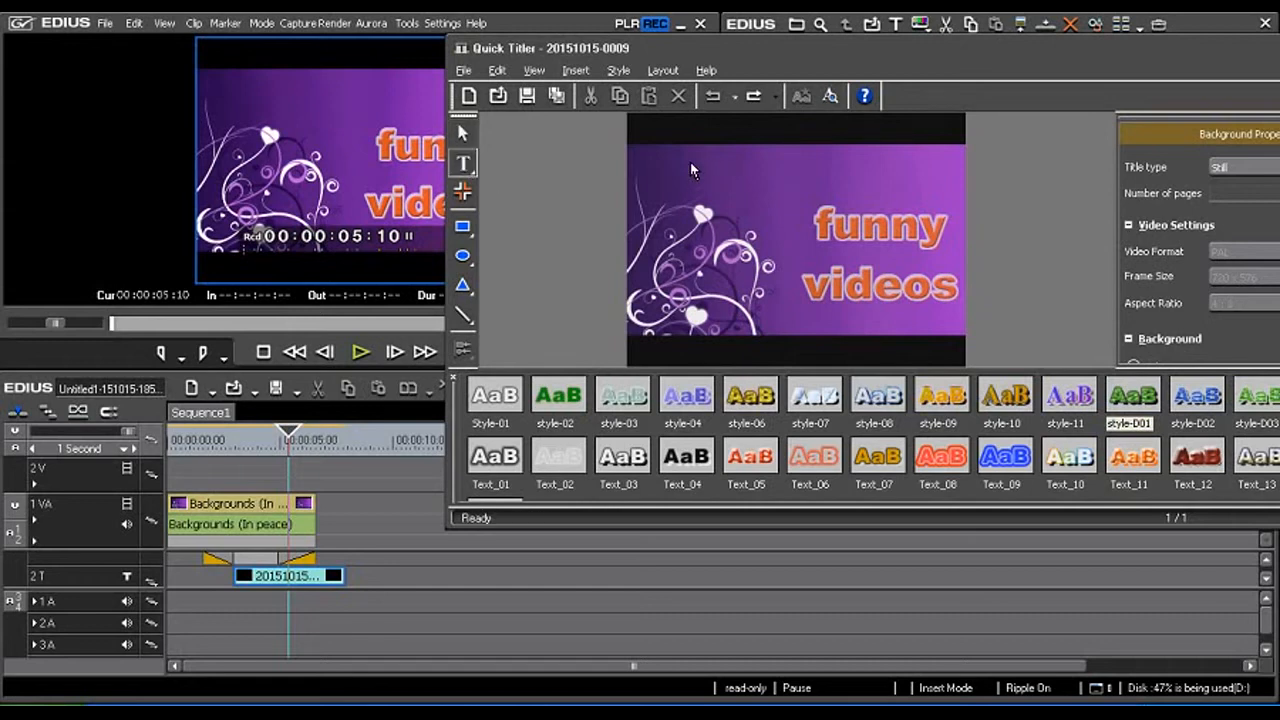
click(731, 185)
text(en)
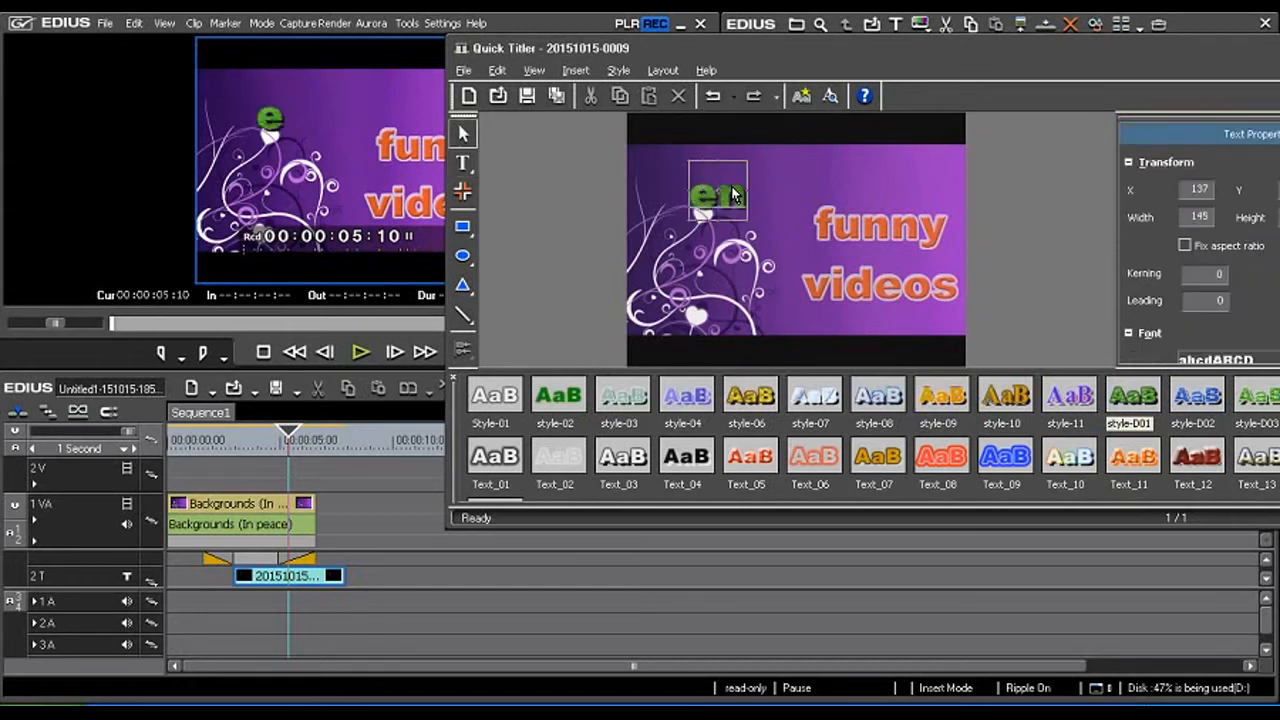
text(joy)
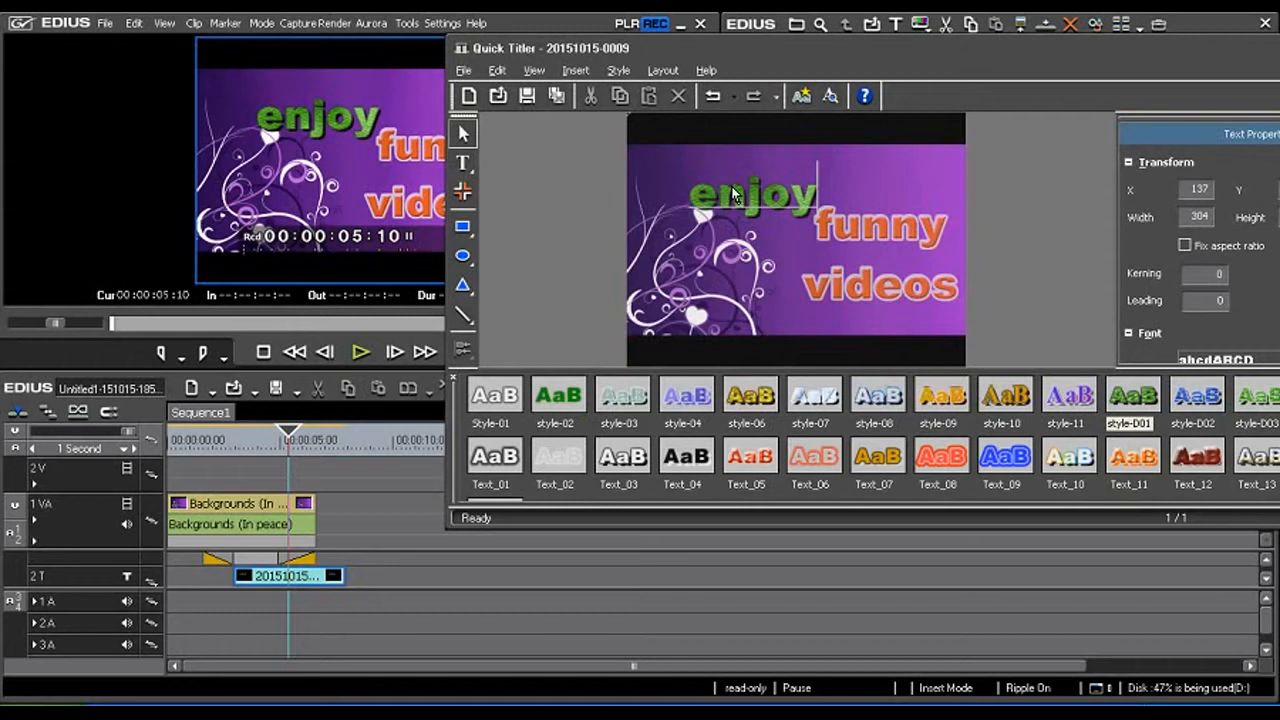
click(531, 94)
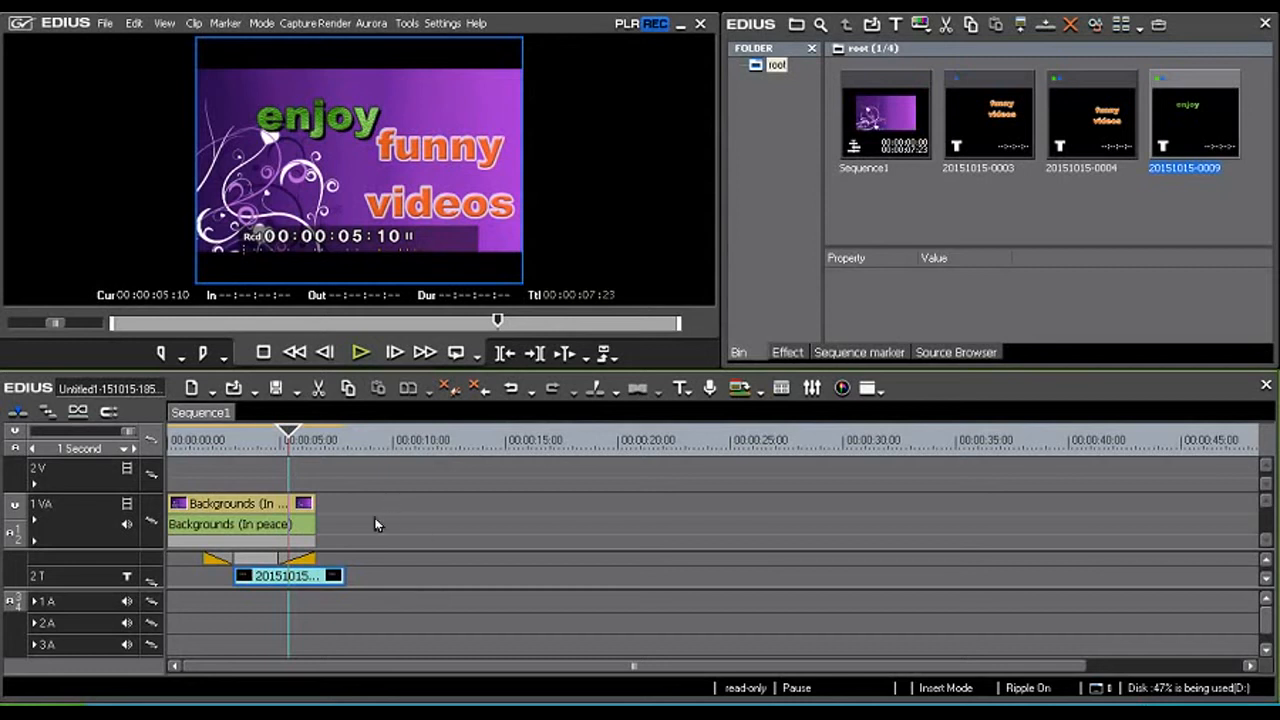
- Shorten the 1T title to span from the sequence start to the 2T title, and trim the 2T title to end at about 00:00:06:10
drag(92, 589, 86, 620)
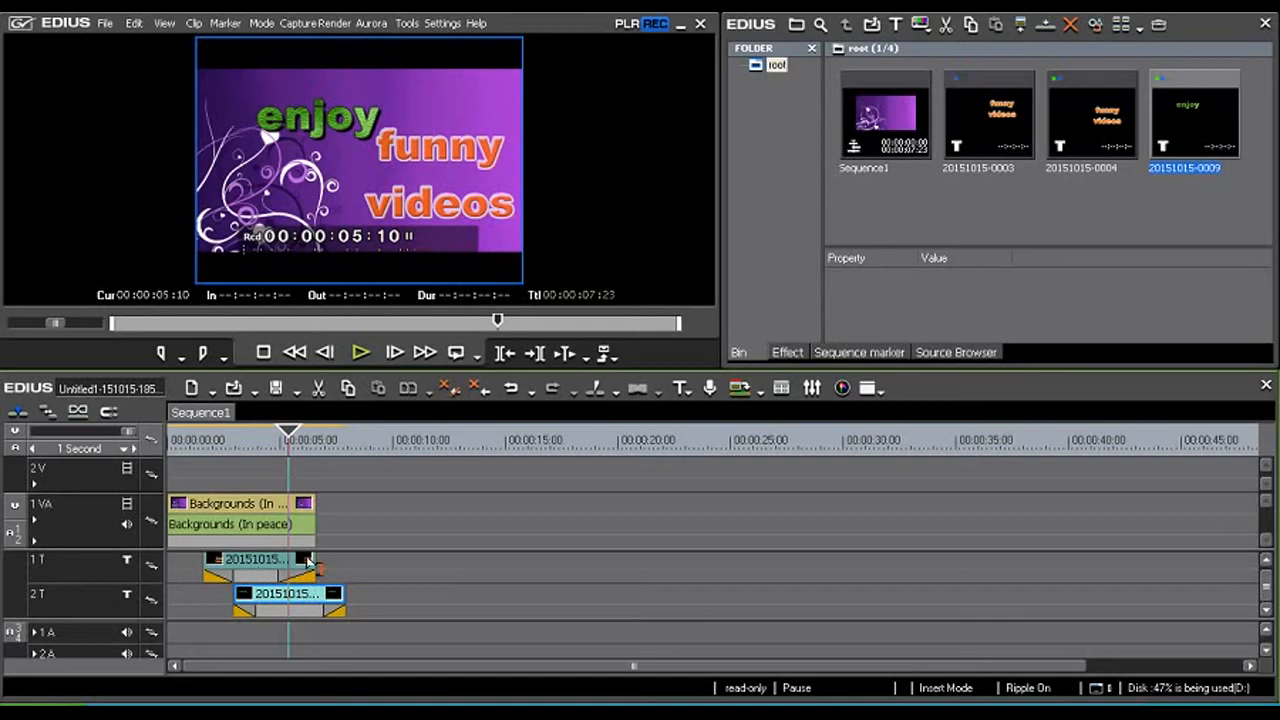
drag(314, 566, 206, 563)
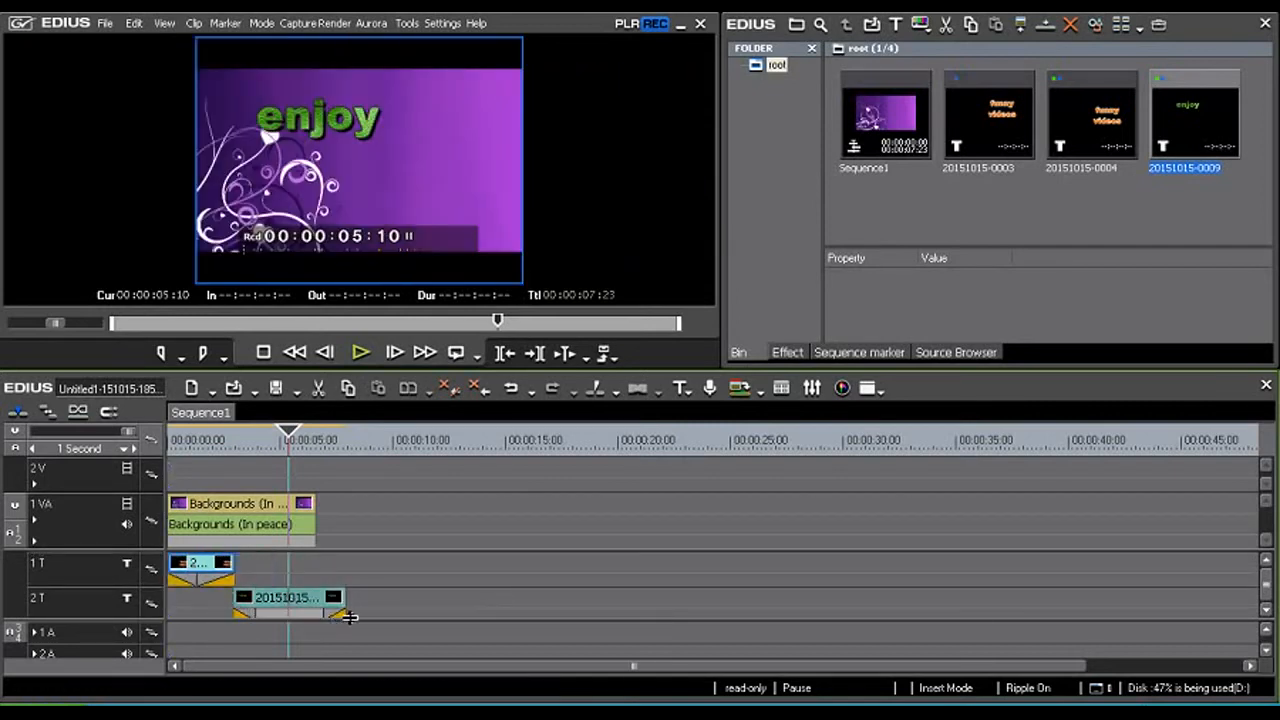
drag(340, 605, 310, 604)
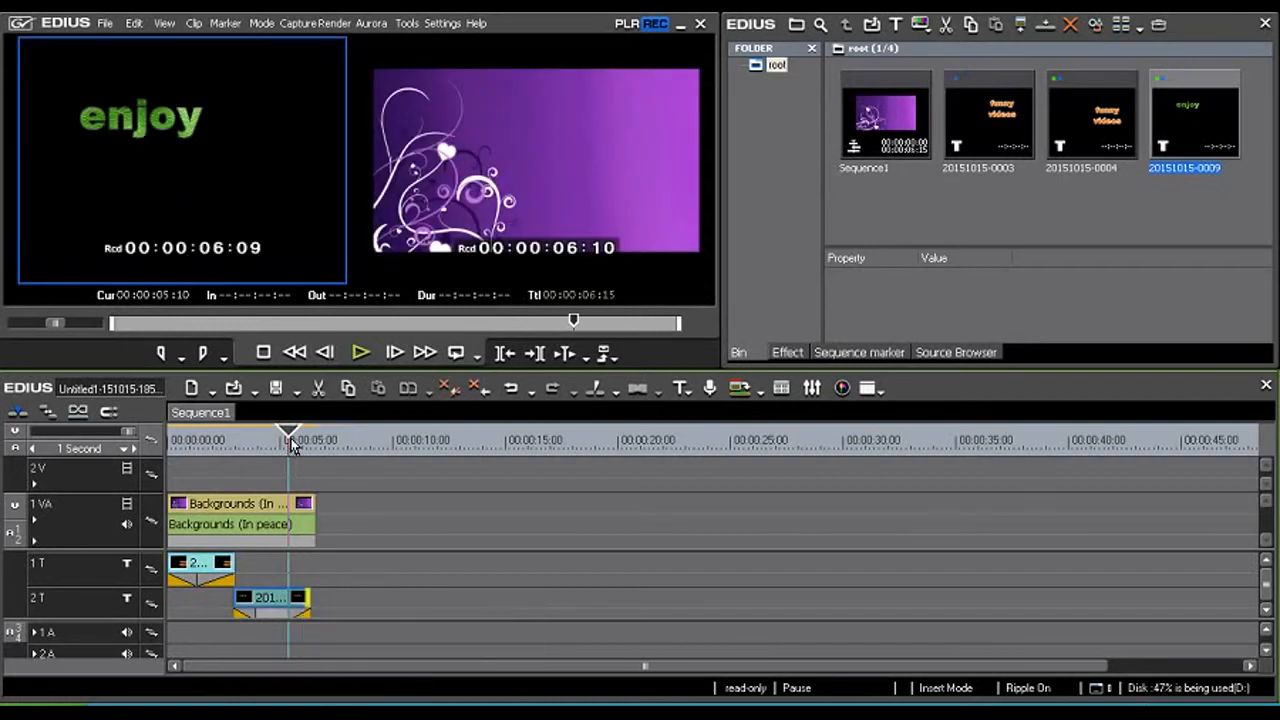
- Play the sequence from the start to check both titles, and return the playhead to 00:00:05:10
click(176, 438)
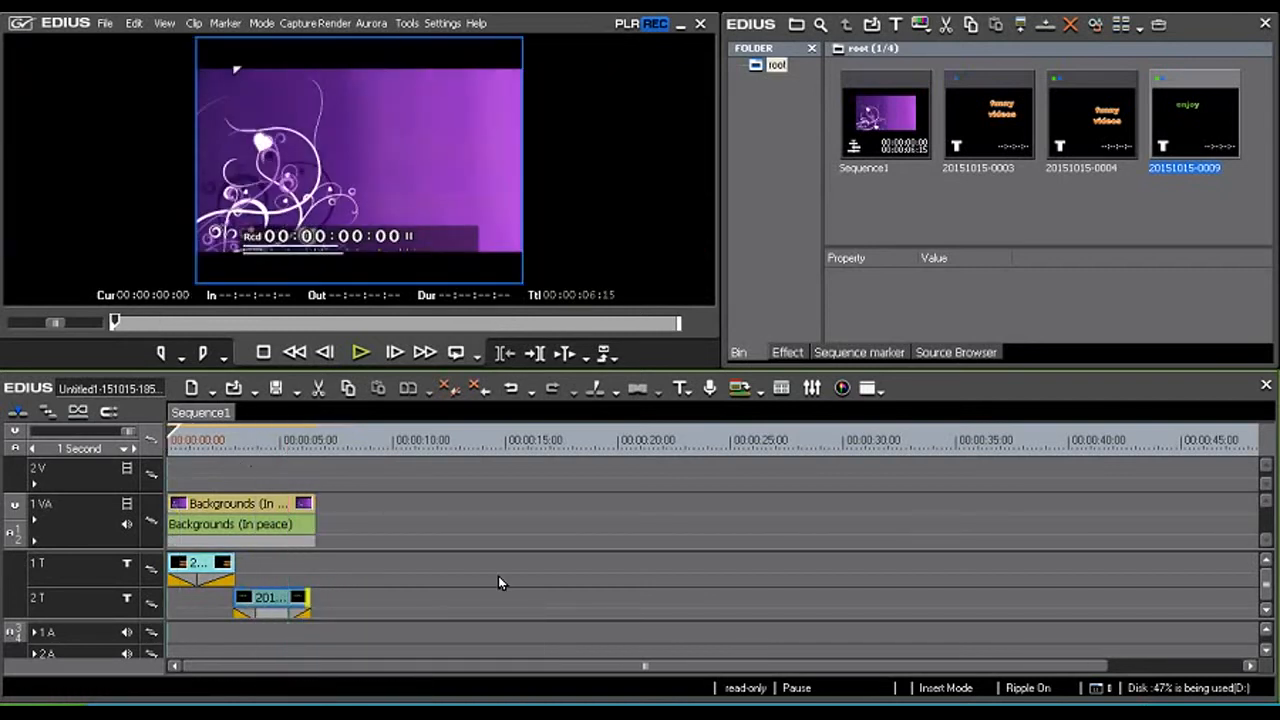
key(space)
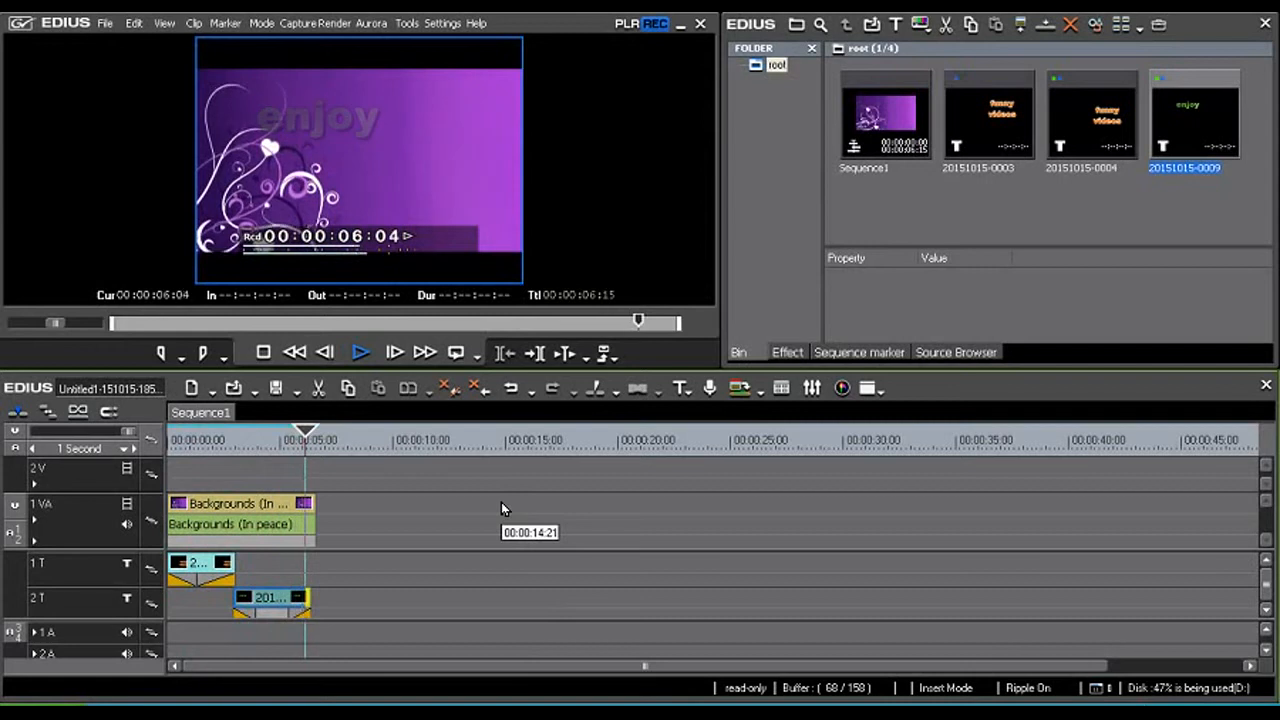
drag(316, 442, 288, 442)
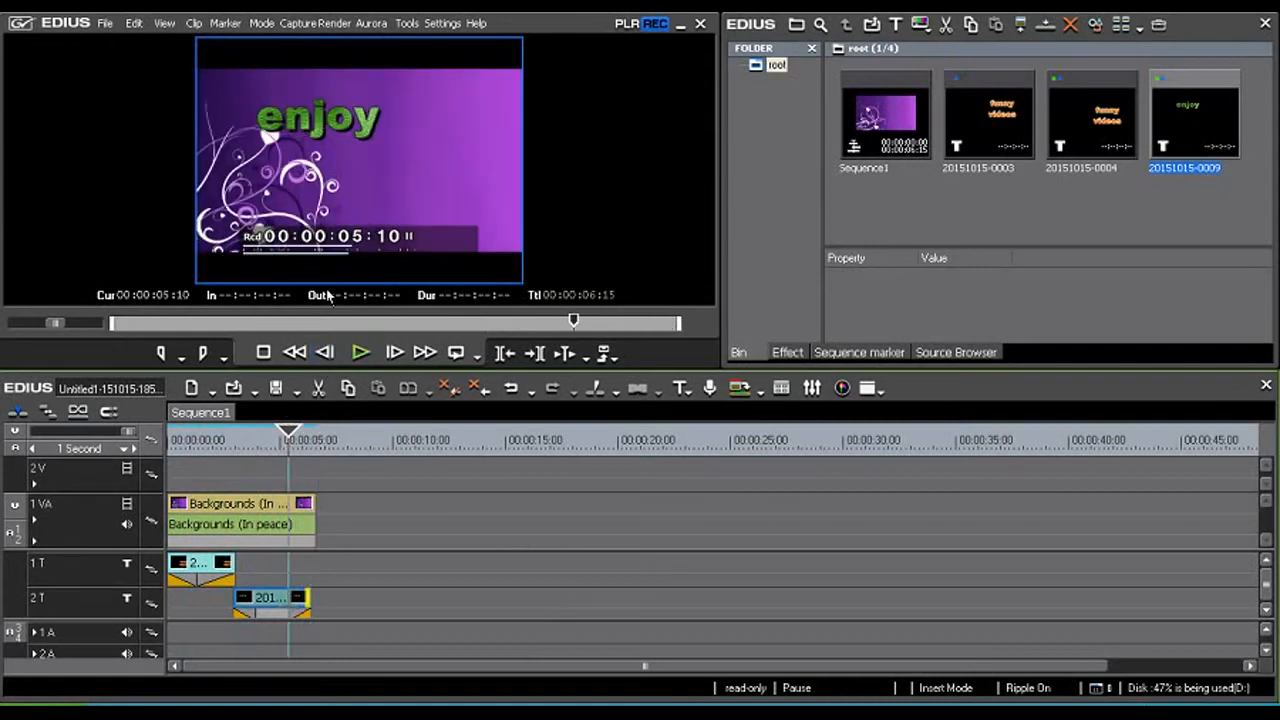
- Reopen the "enjoy" title, move its text to the empty purple area at about X 409, and save it
click(265, 598)
double_click(265, 598)
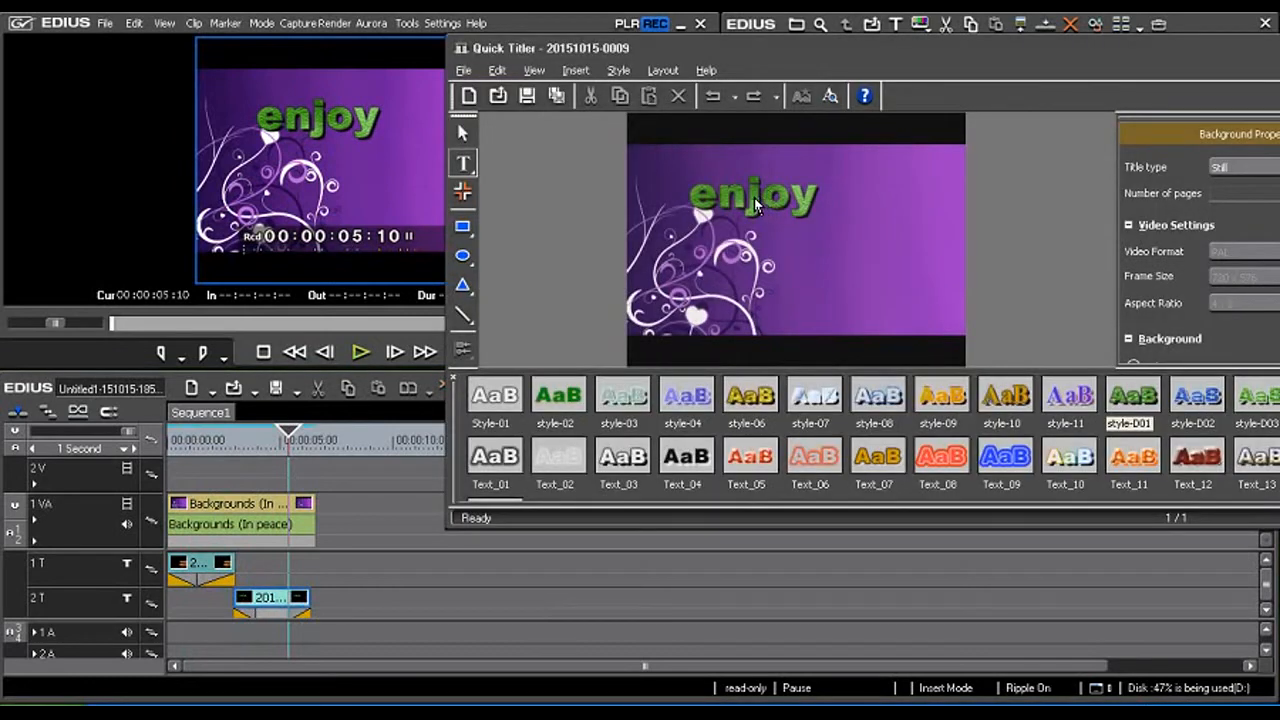
click(754, 197)
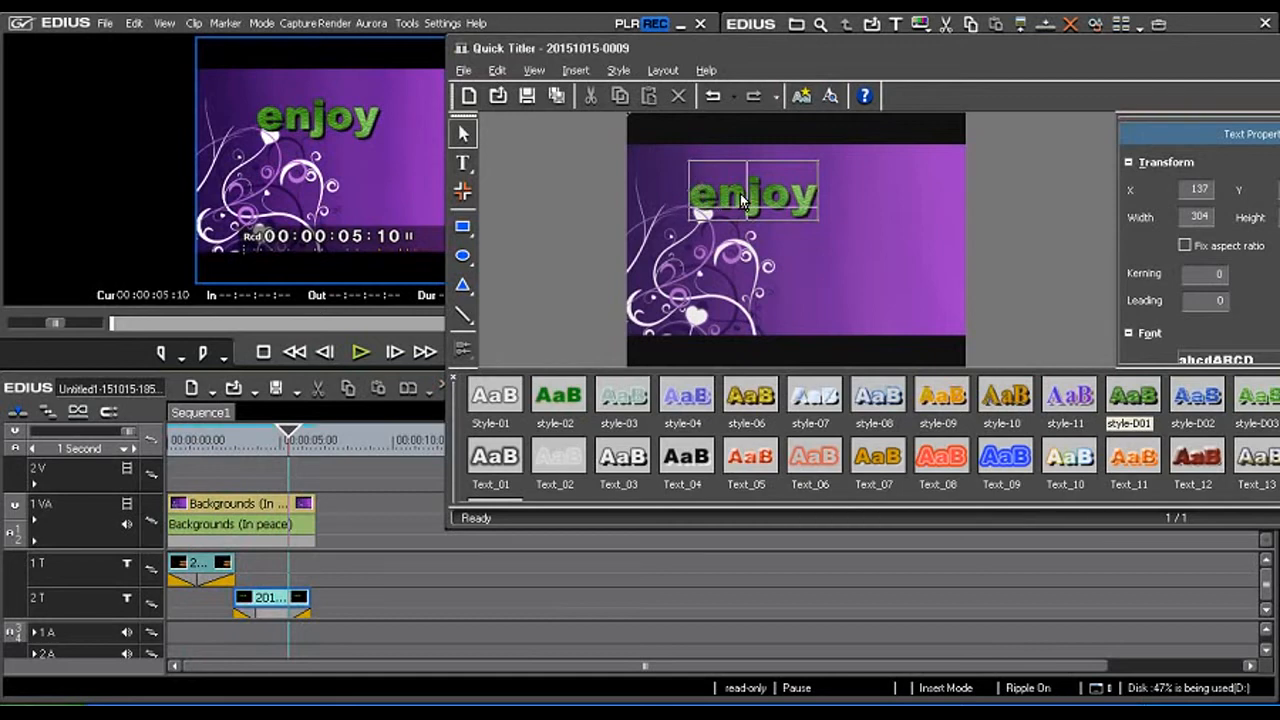
click(770, 198)
drag(775, 201, 898, 212)
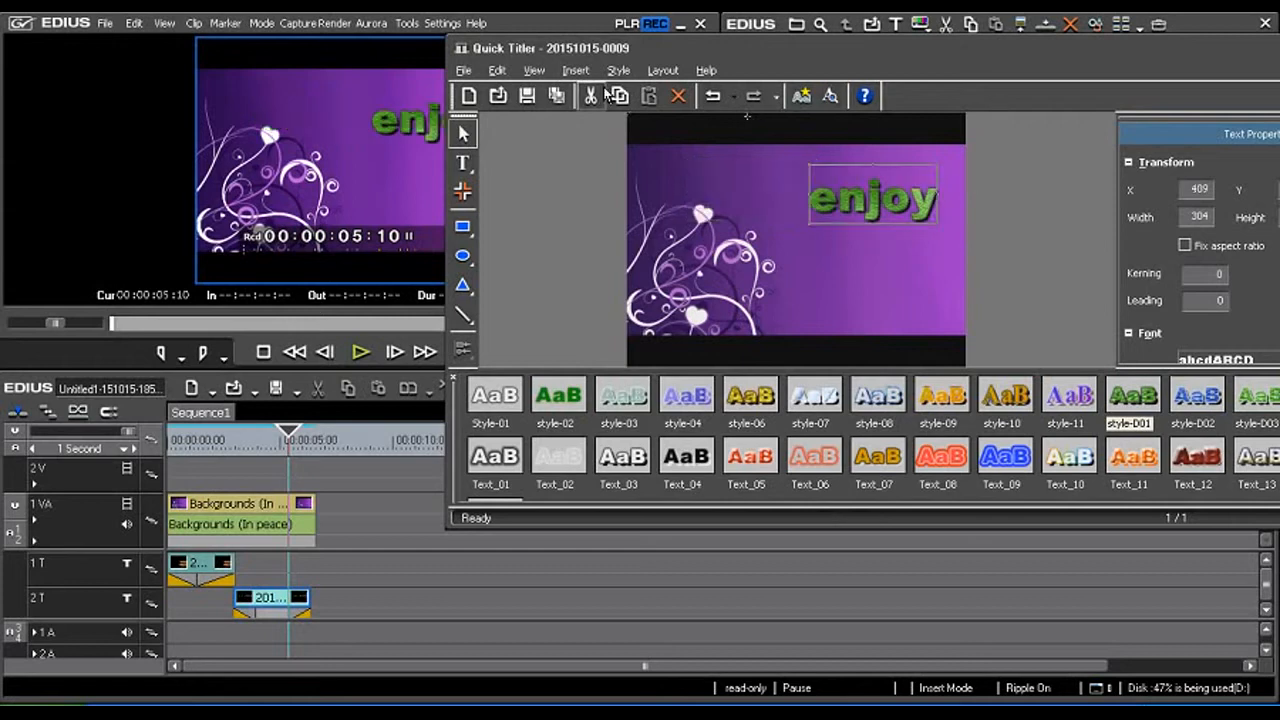
click(530, 97)
- Replay the sequence from the beginning to check the new position of "enjoy"
drag(290, 438, 172, 438)
key(space)
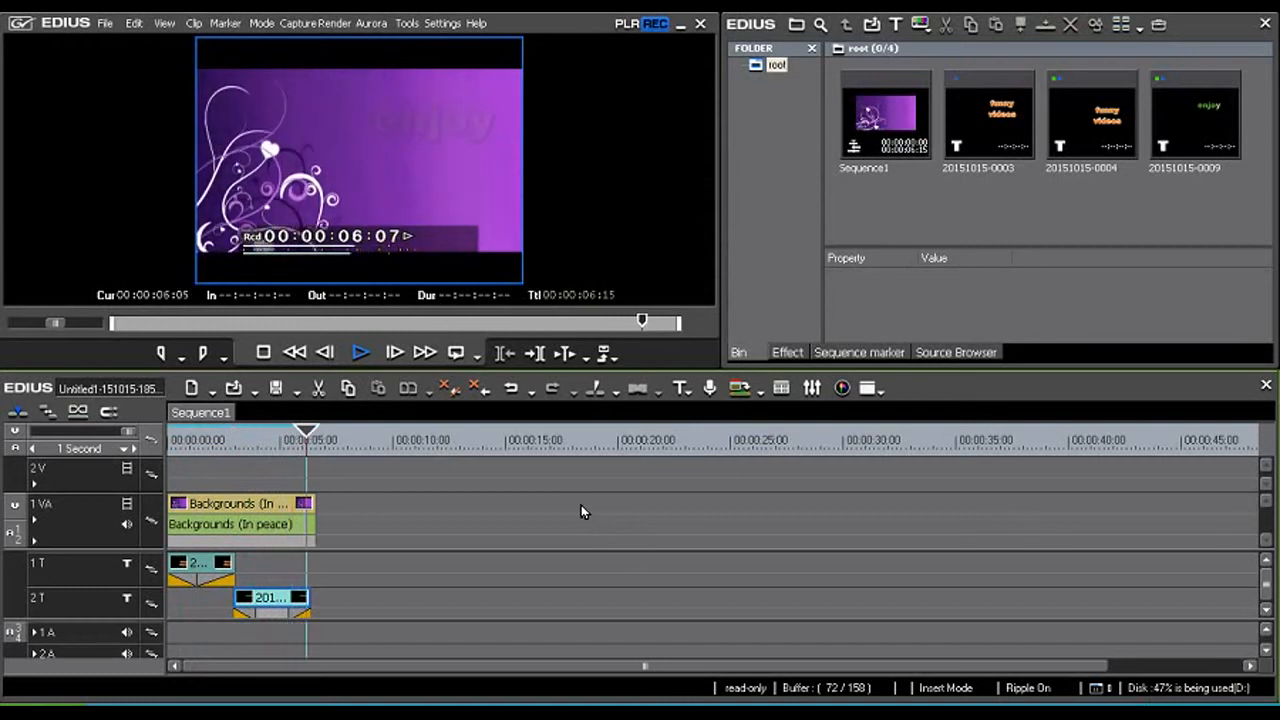
key(space)
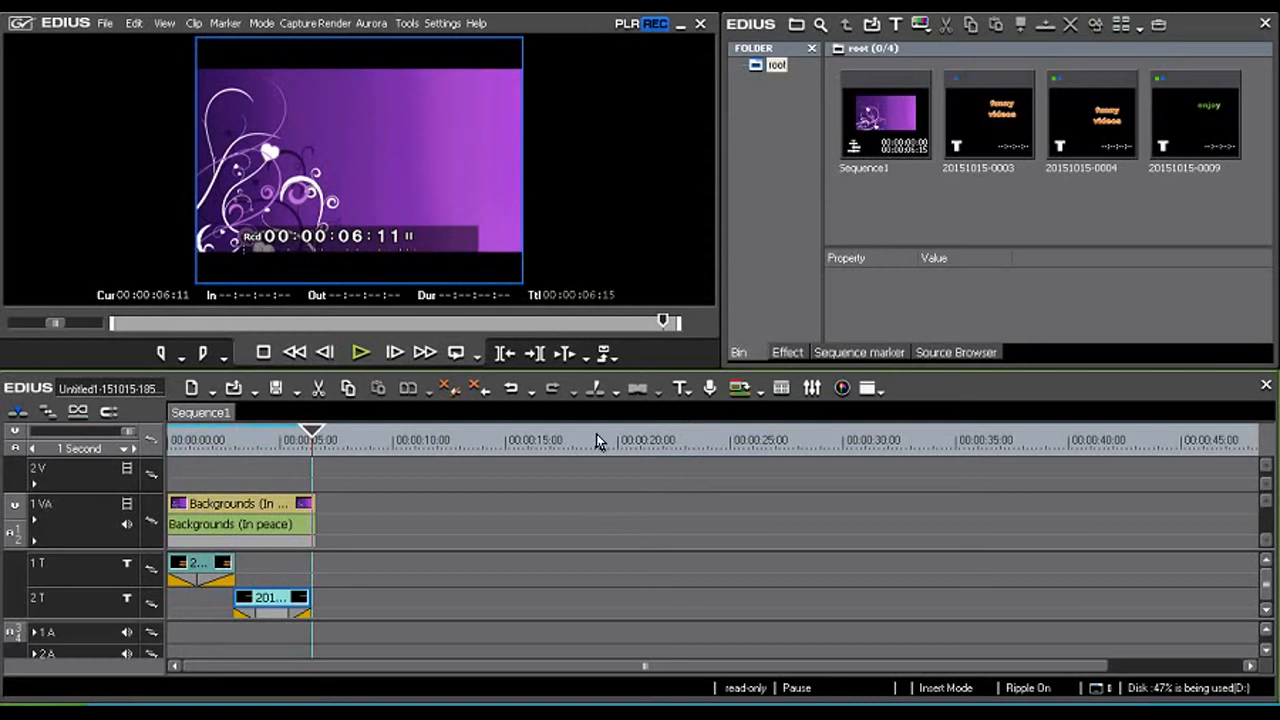
- Add a Color Bars clip on track 1VA directly after the Backgrounds clip at 00:00:06:15
click(688, 390)
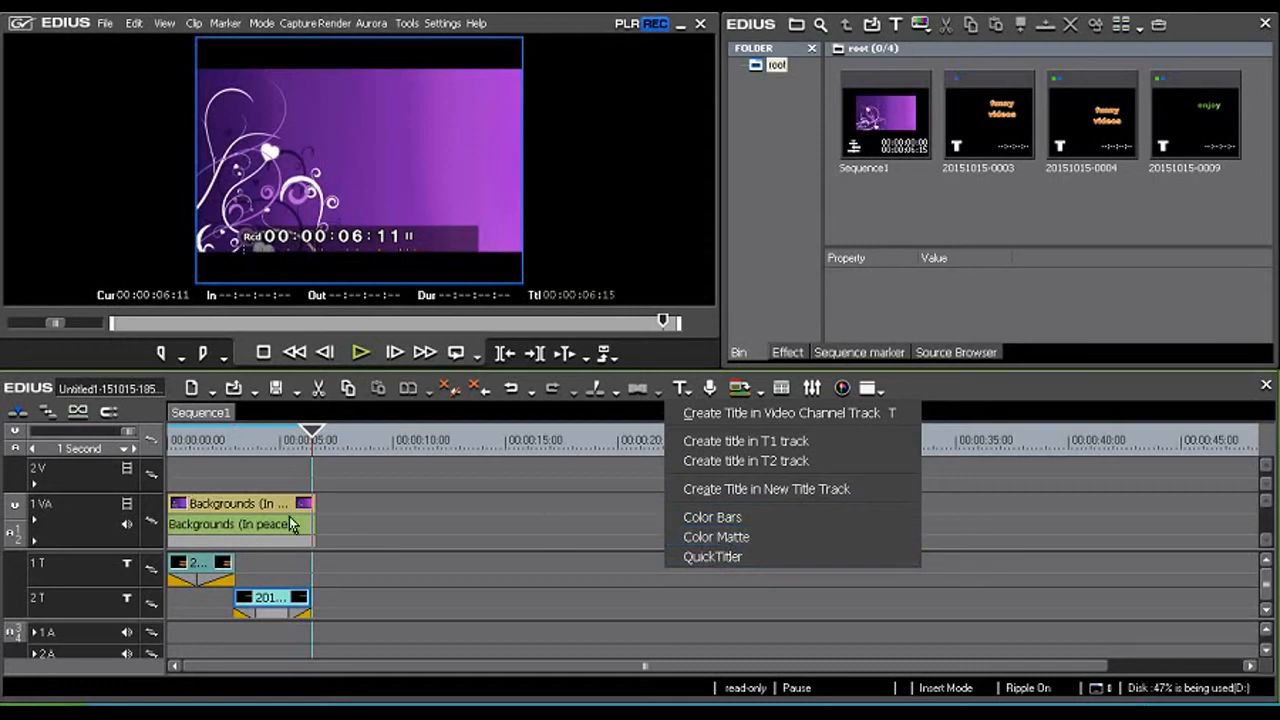
click(320, 450)
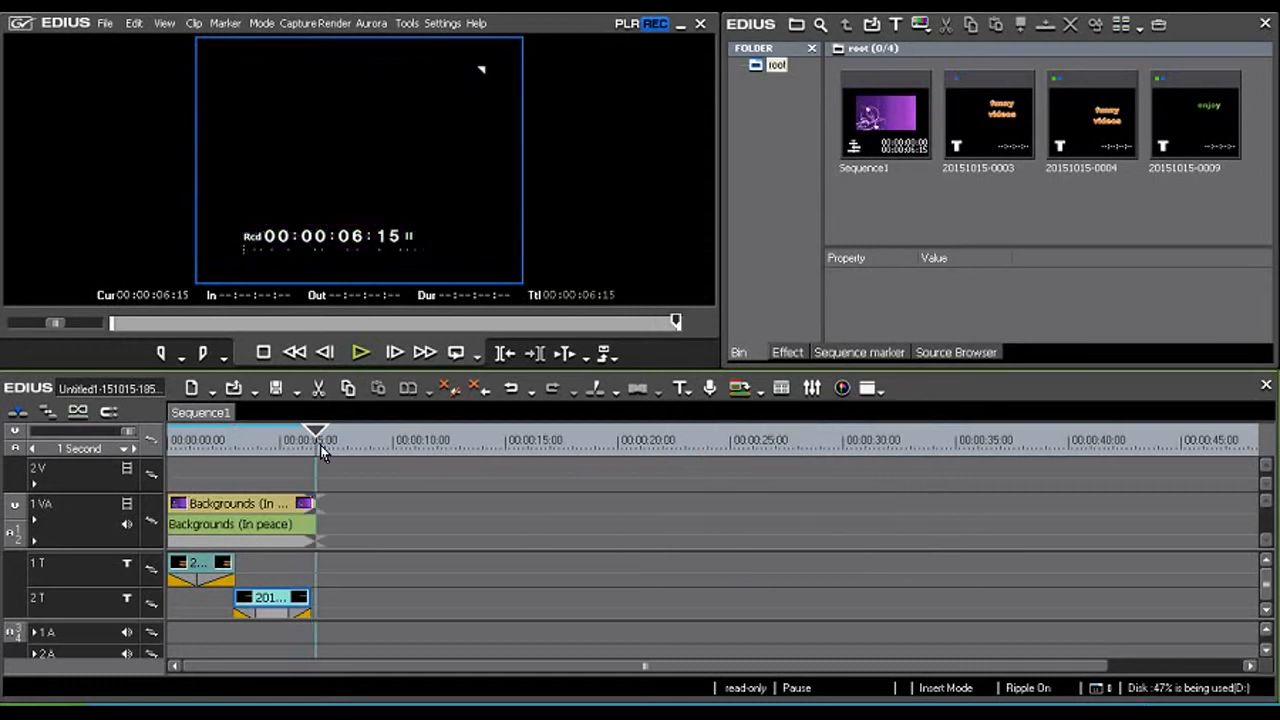
click(683, 392)
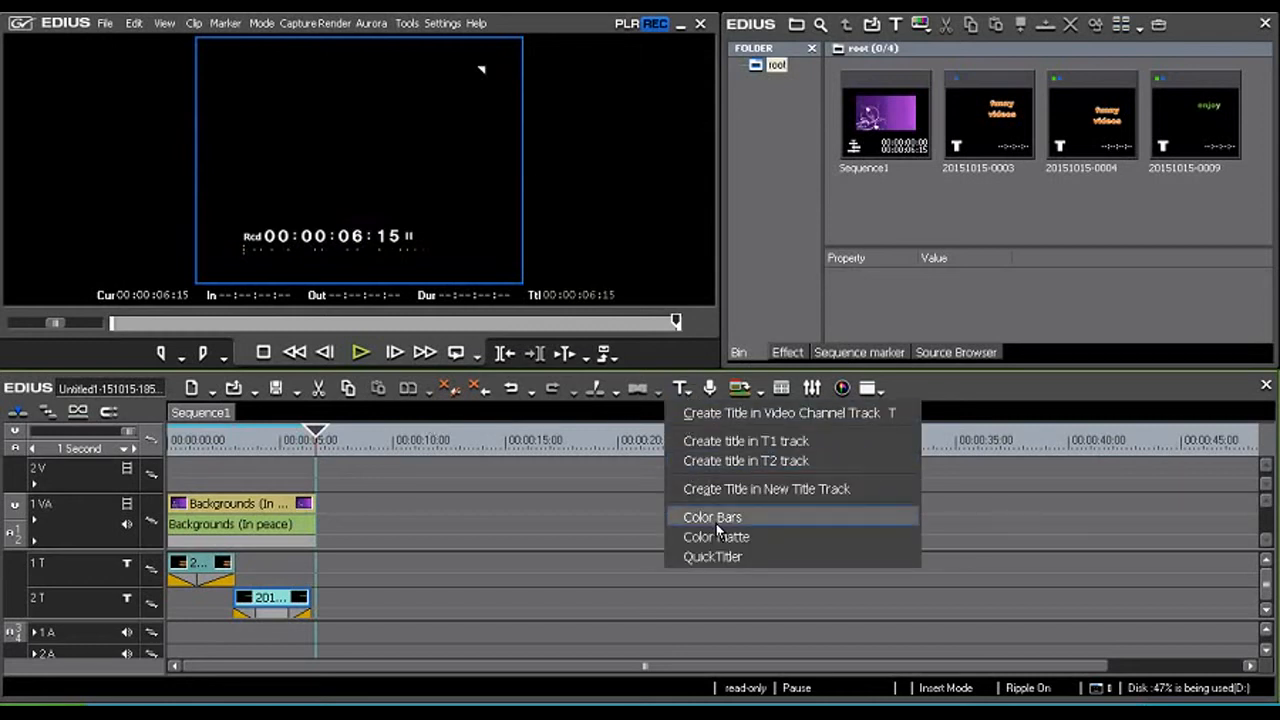
click(712, 517)
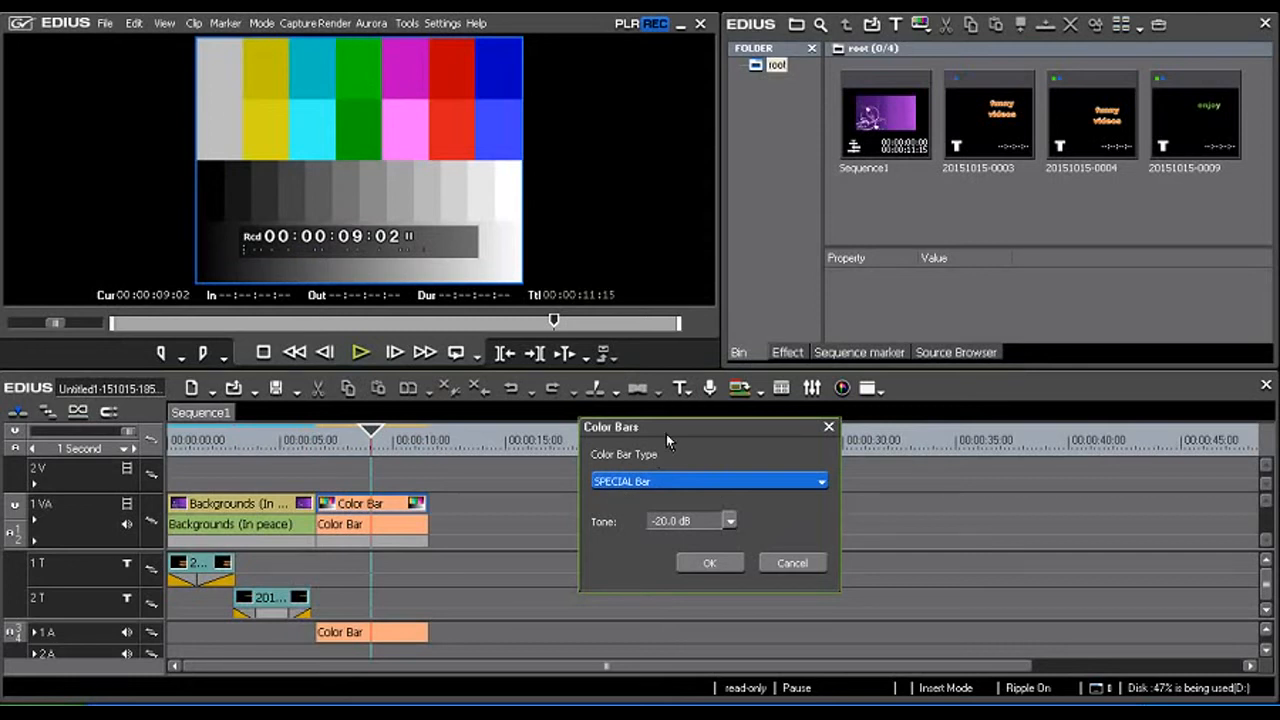
- Change the color bar type to SMPTE Color Bar, with the Color Bars dialog moved clear of the timeline
drag(689, 432, 777, 299)
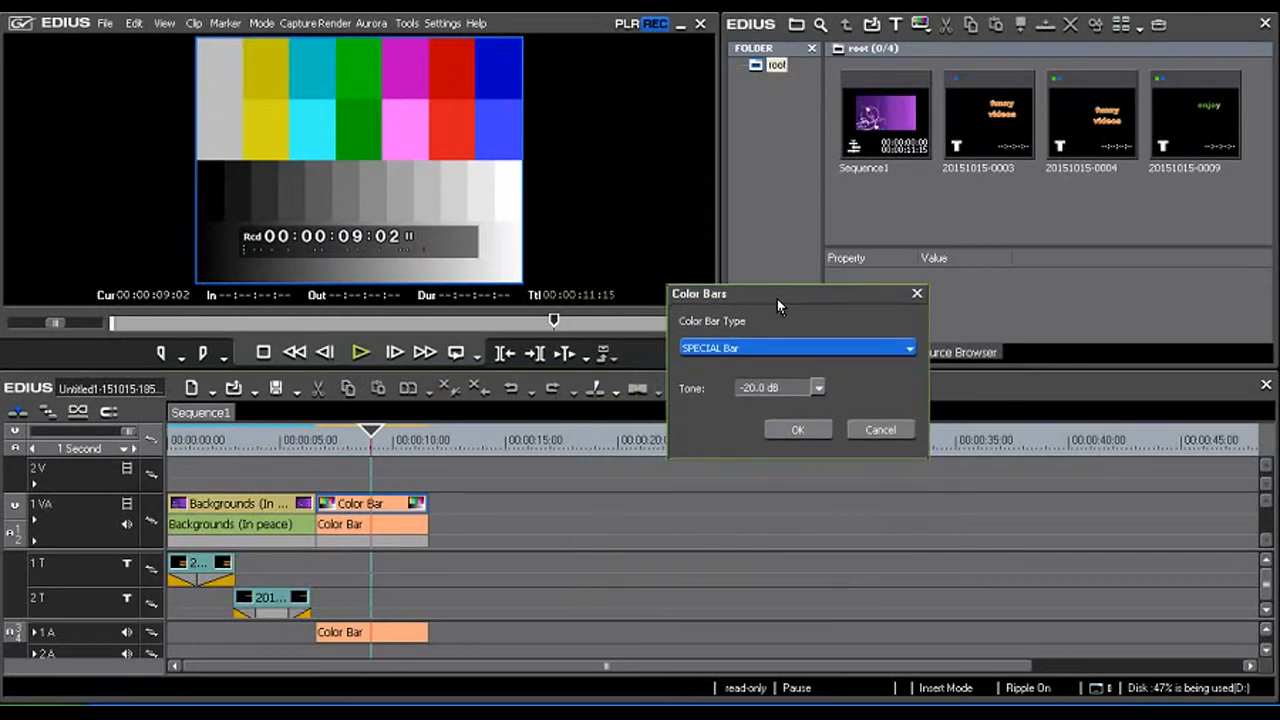
click(866, 353)
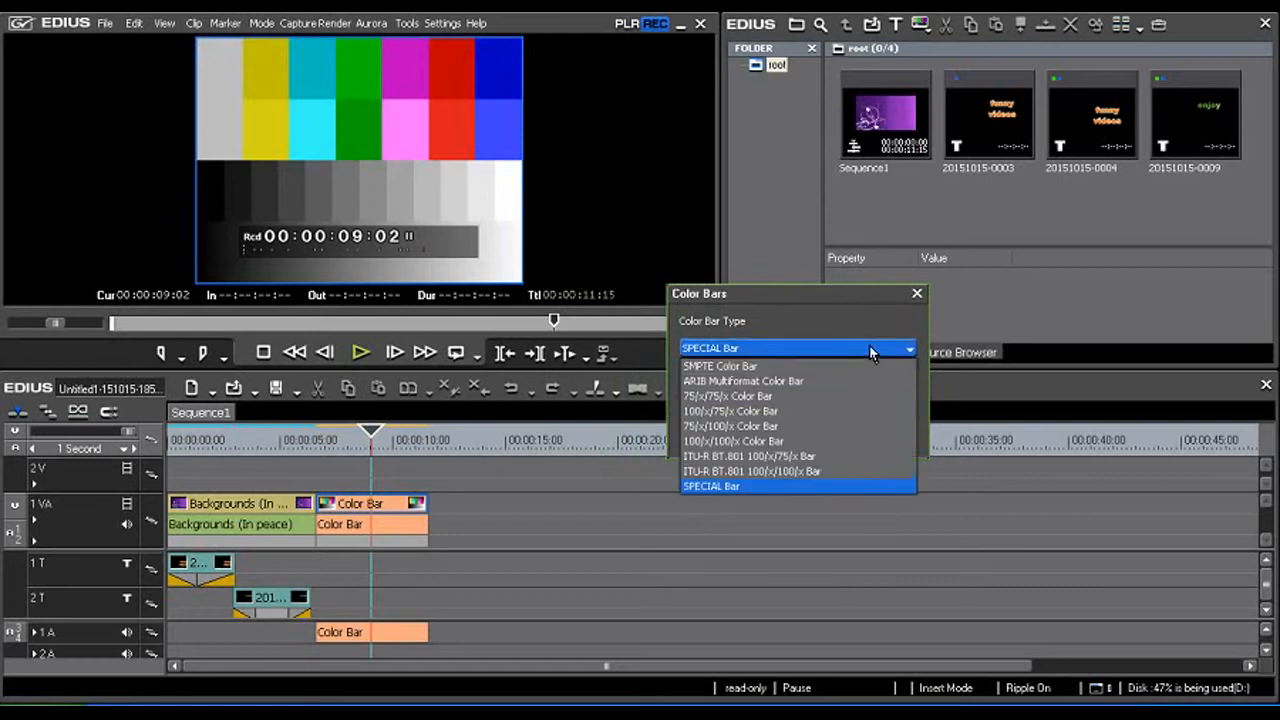
click(733, 370)
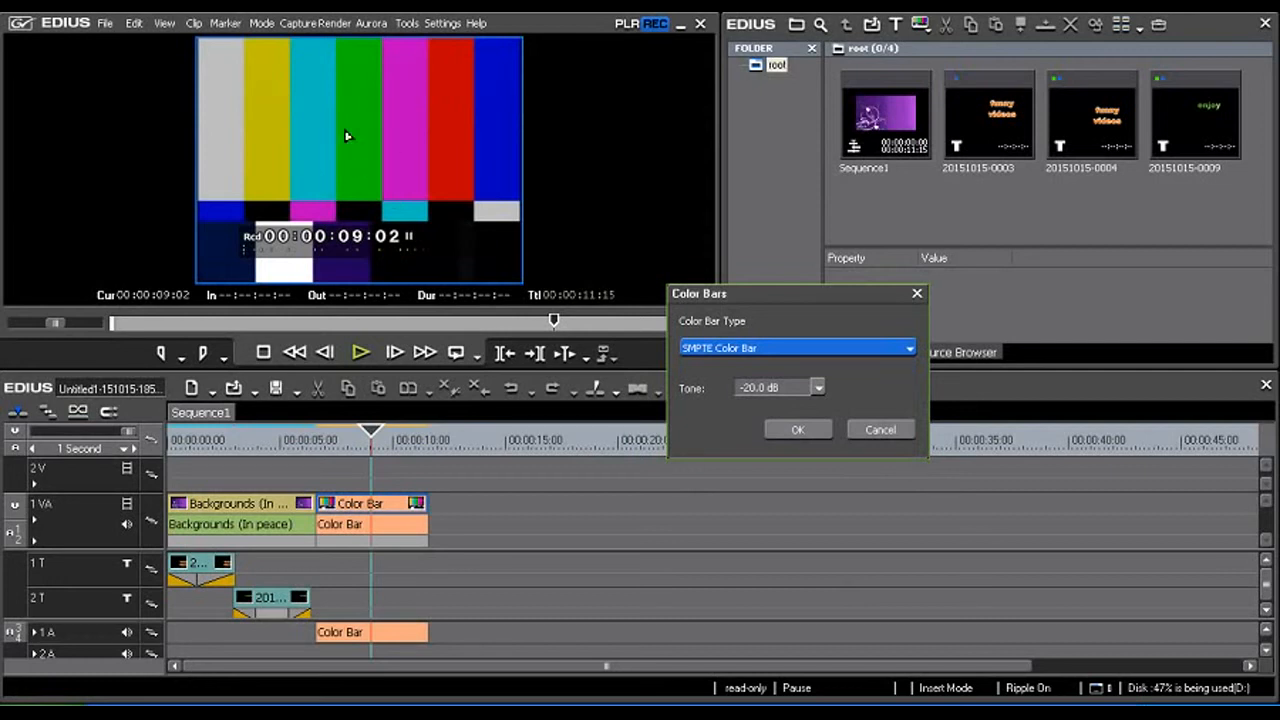
- Accept the color bar settings and move the Color Bar clip to the start of track 1VA, ahead of the Backgrounds clip
click(801, 432)
mouse_move(372, 436)
mouse_down()
mouse_move(297, 443)
mouse_move(380, 440)
mouse_up()
click(218, 500)
drag(218, 500, 183, 518)
- Play the sequence from the beginning to check the color bars leading into the Backgrounds clip
drag(385, 437, 178, 458)
key(space)
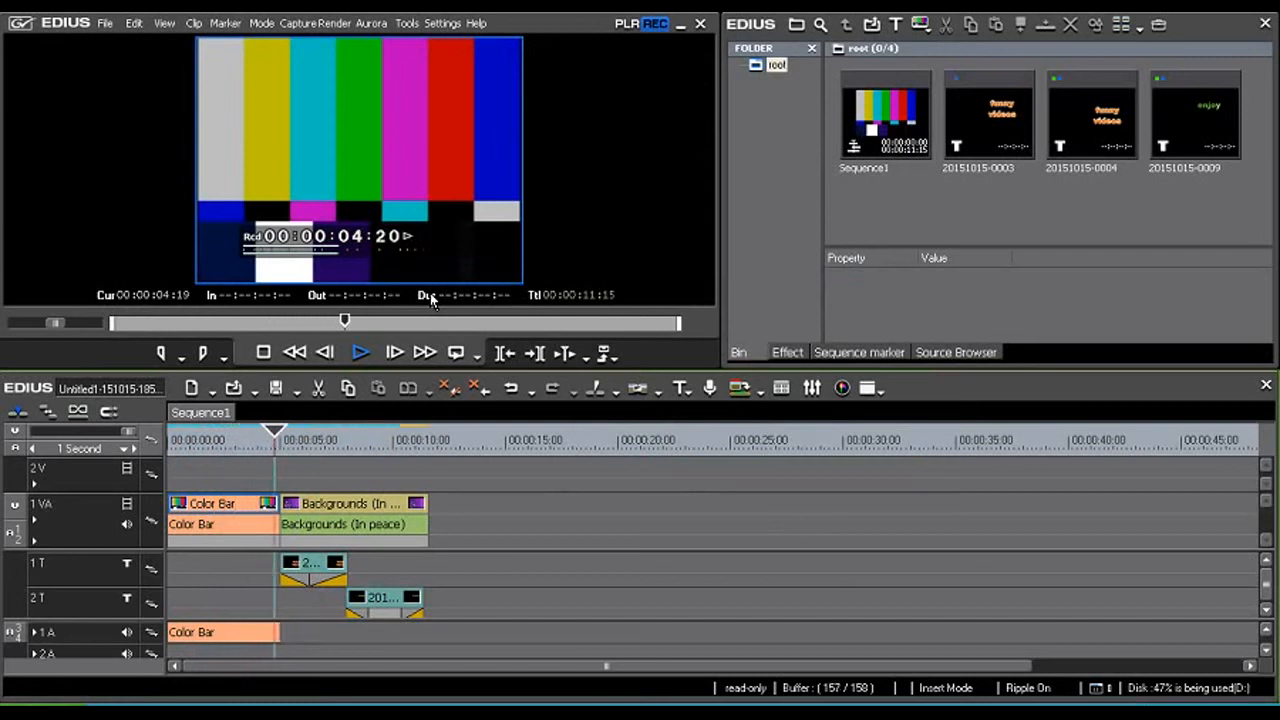
key(space)
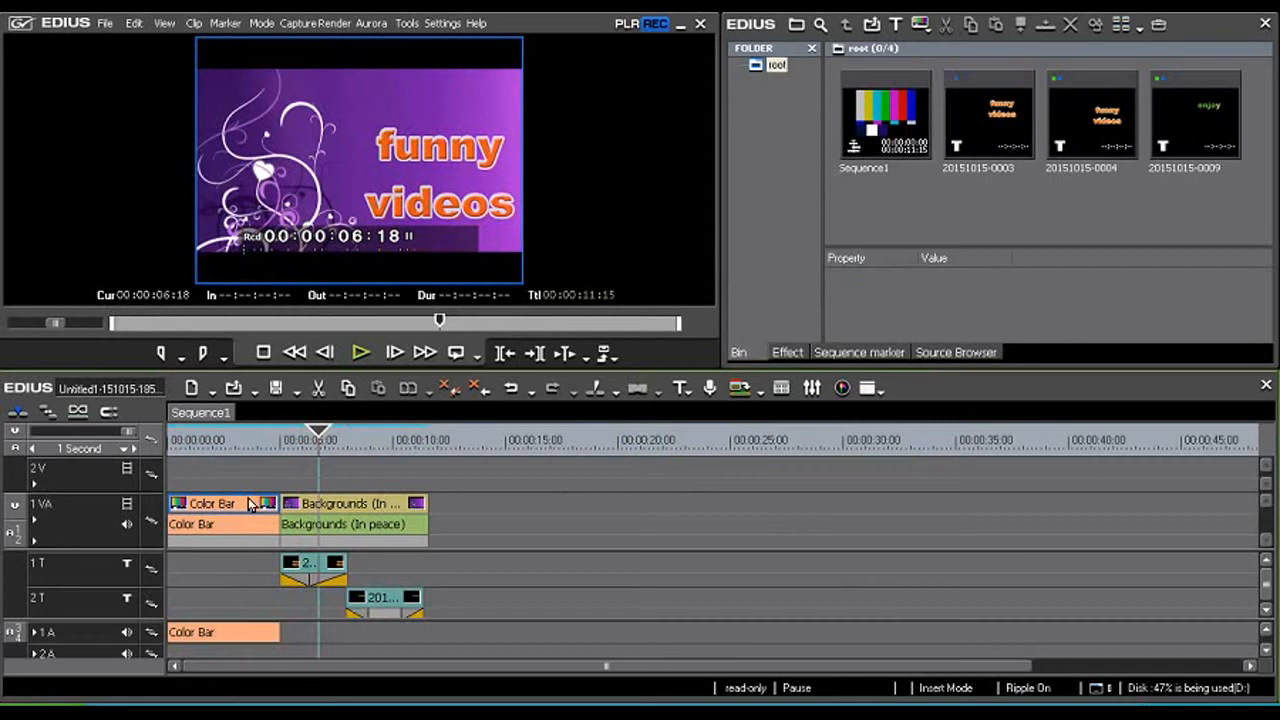
- Delete the Color Bar clip at the start and add a new Color Bars clip after the Backgrounds clip at 00:00:06:15
key(Delete)
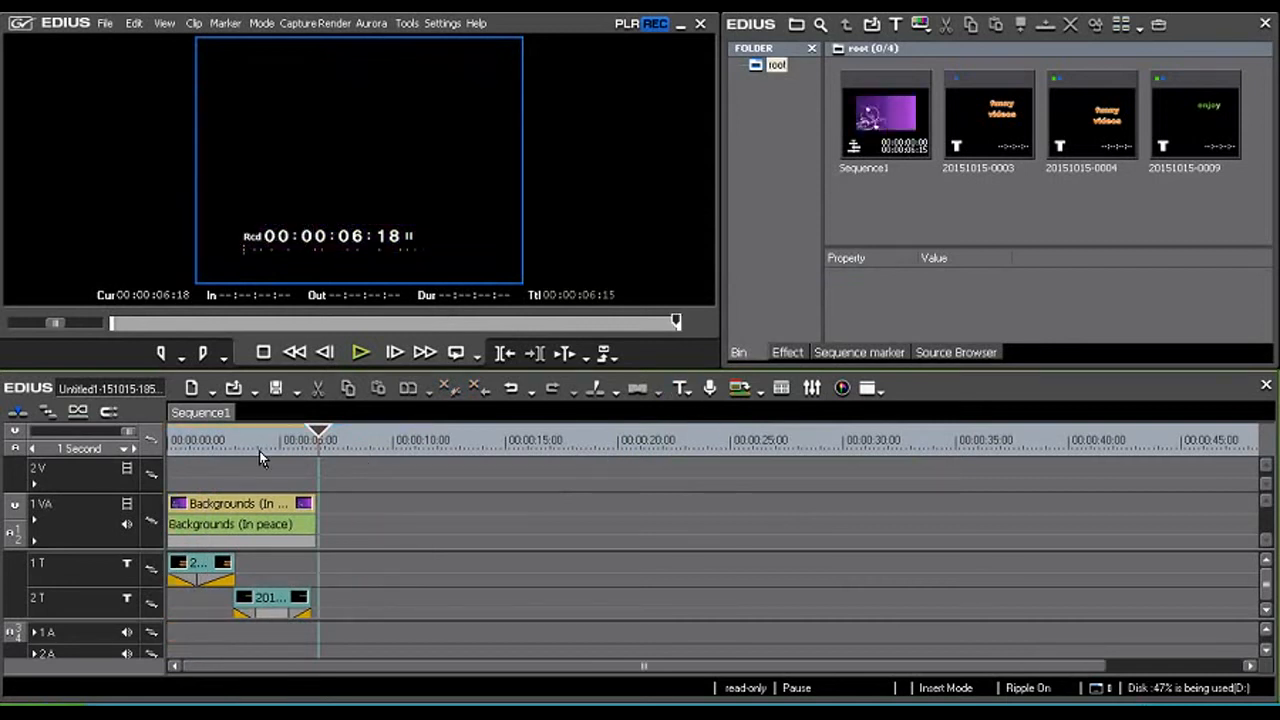
drag(329, 433, 315, 436)
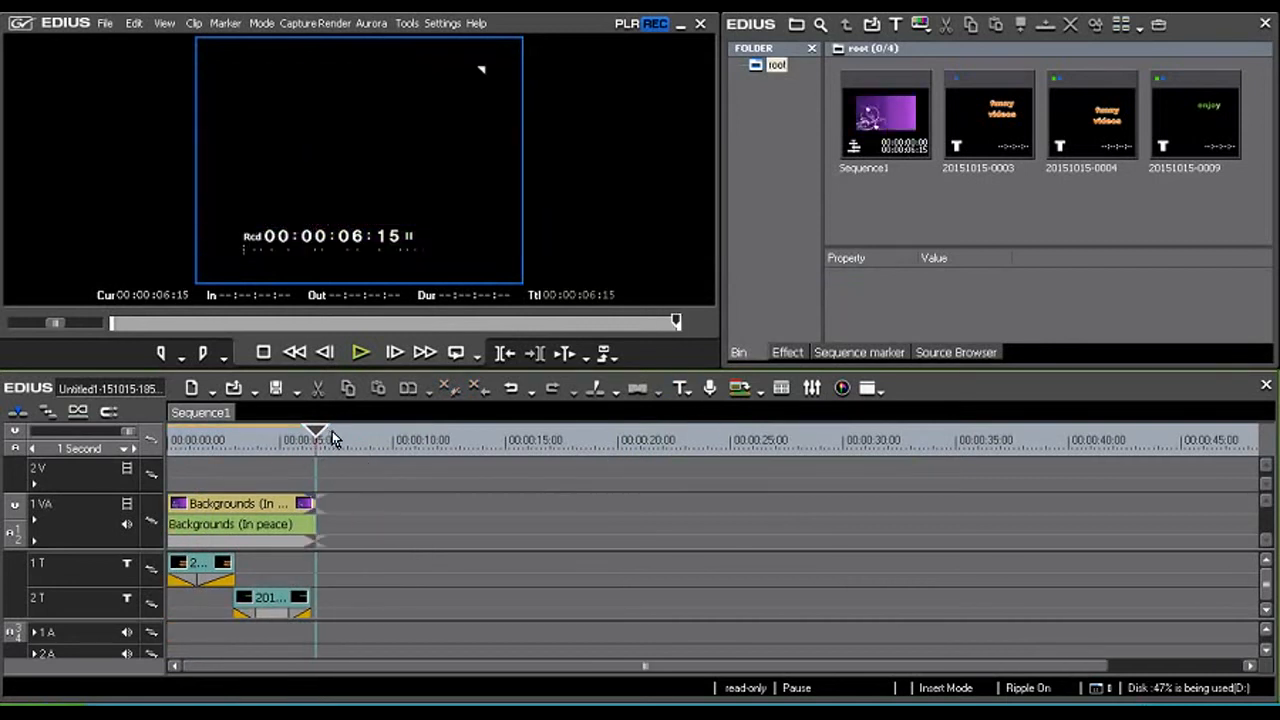
click(690, 393)
click(711, 517)
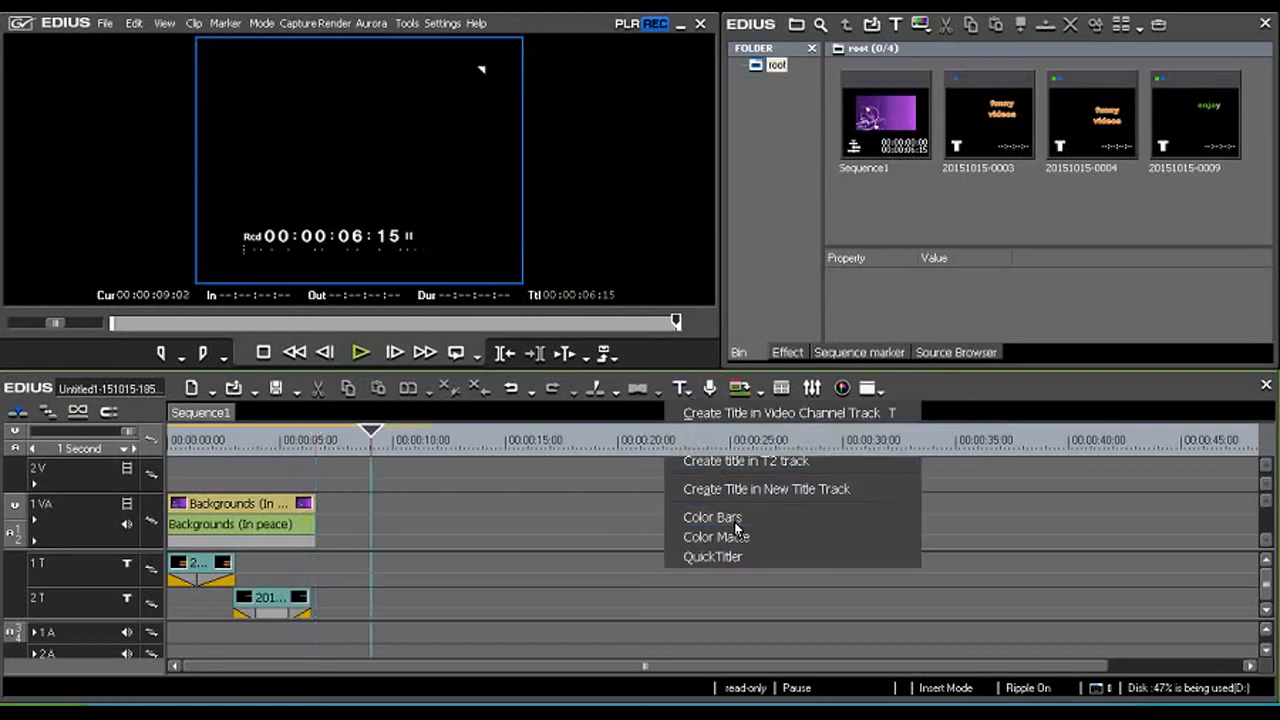
- Try the 75/x/75/x, 100/x/75/x and 75/x/100/x color bar types on the new clip
click(882, 350)
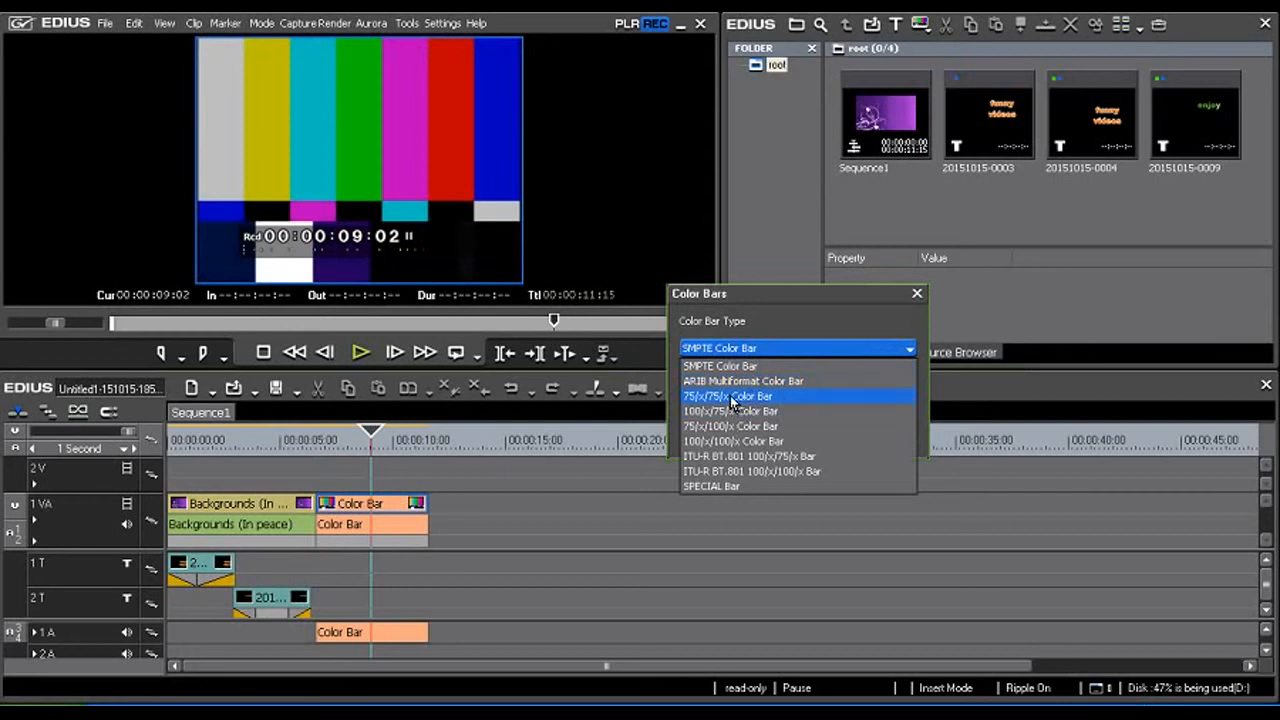
click(733, 397)
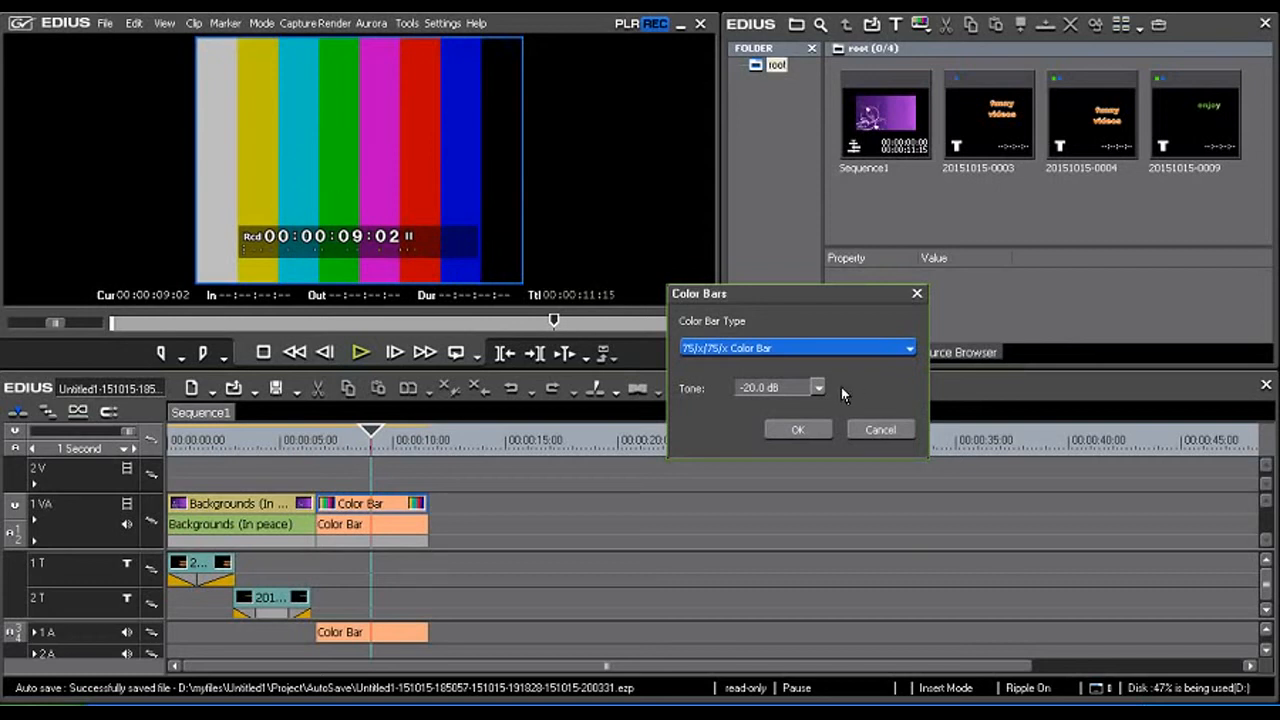
click(828, 350)
click(745, 413)
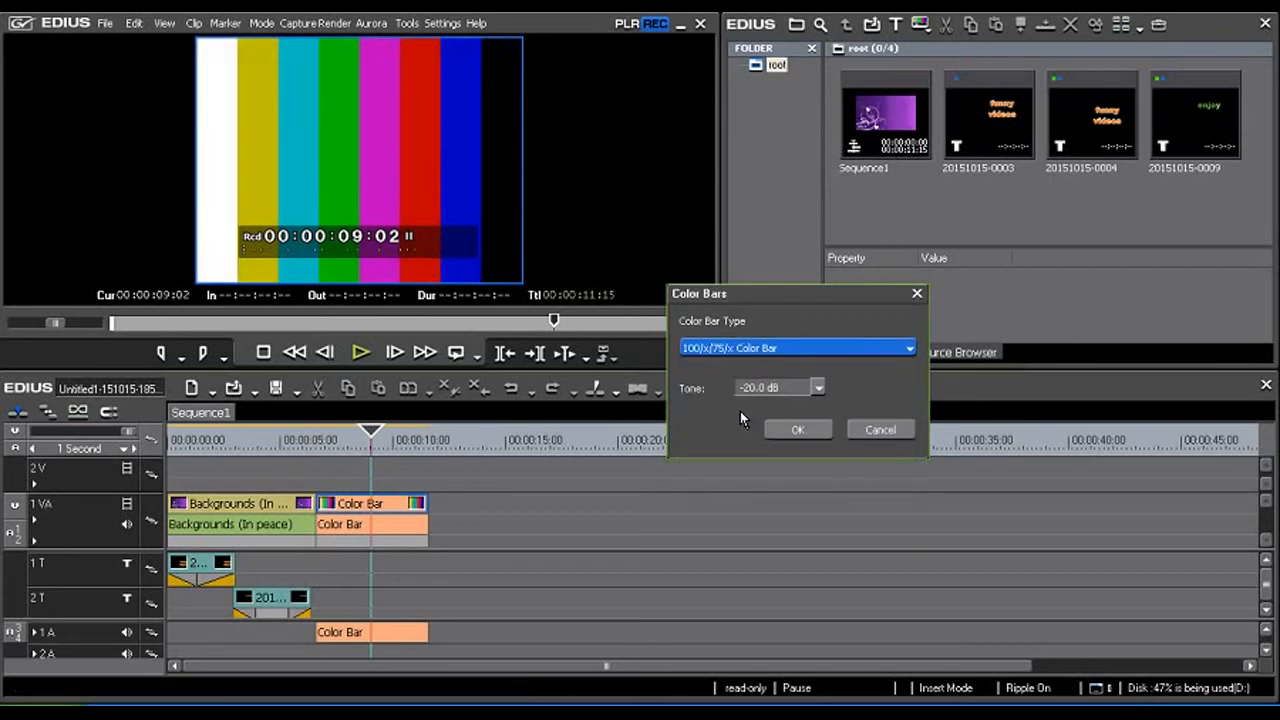
click(757, 352)
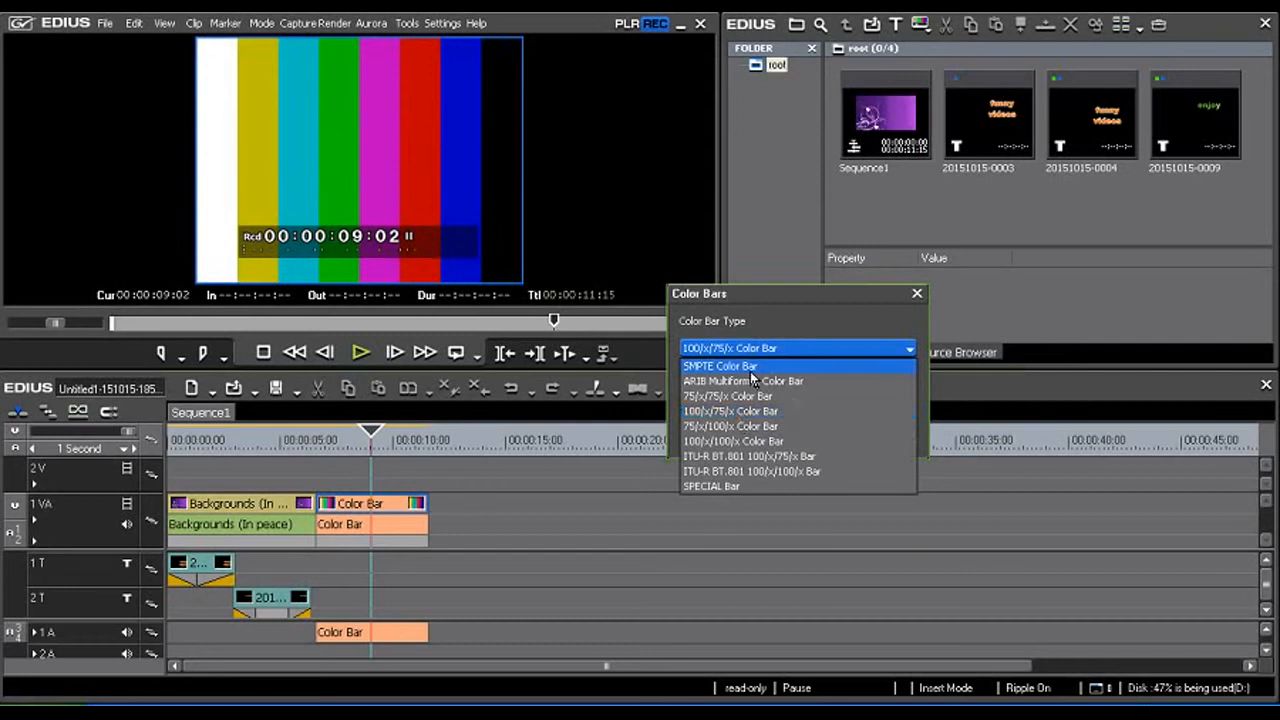
click(742, 428)
- Try the color bar types 100/x/100/x, ITU-R BT.801 100/x/75/x and ITU-R BT.801 100/x/100/x
click(826, 350)
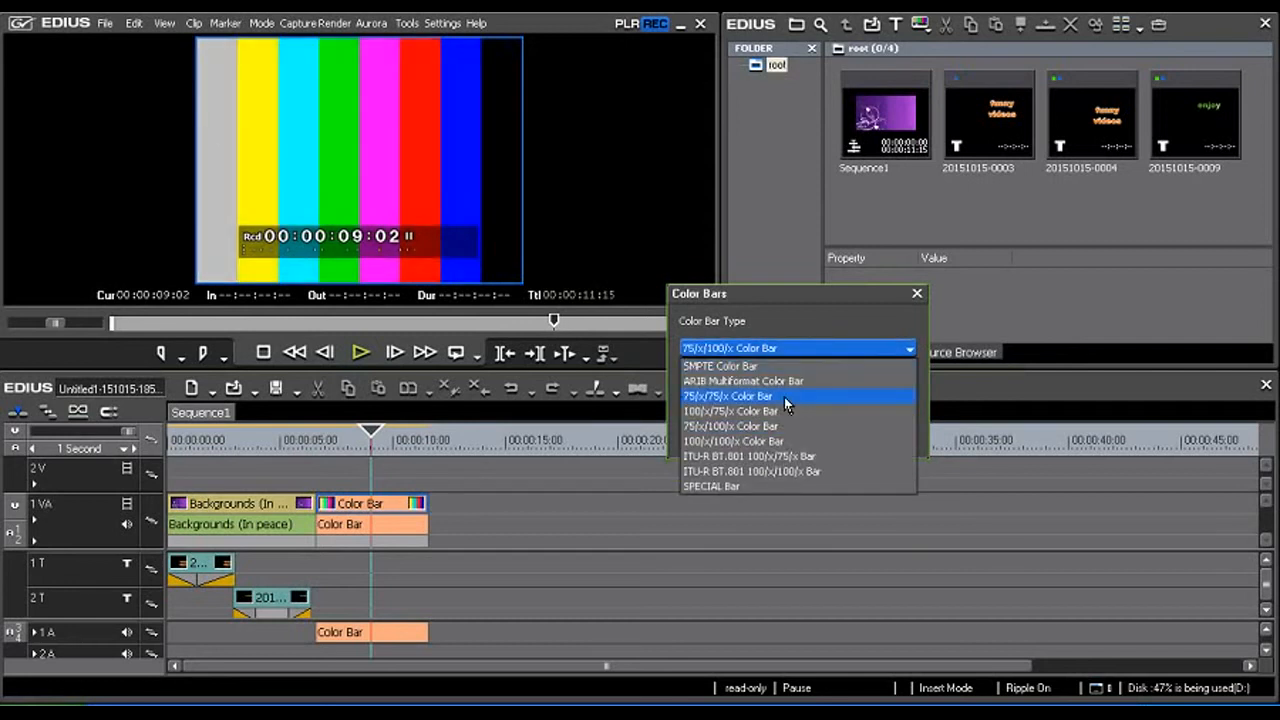
click(766, 442)
click(876, 346)
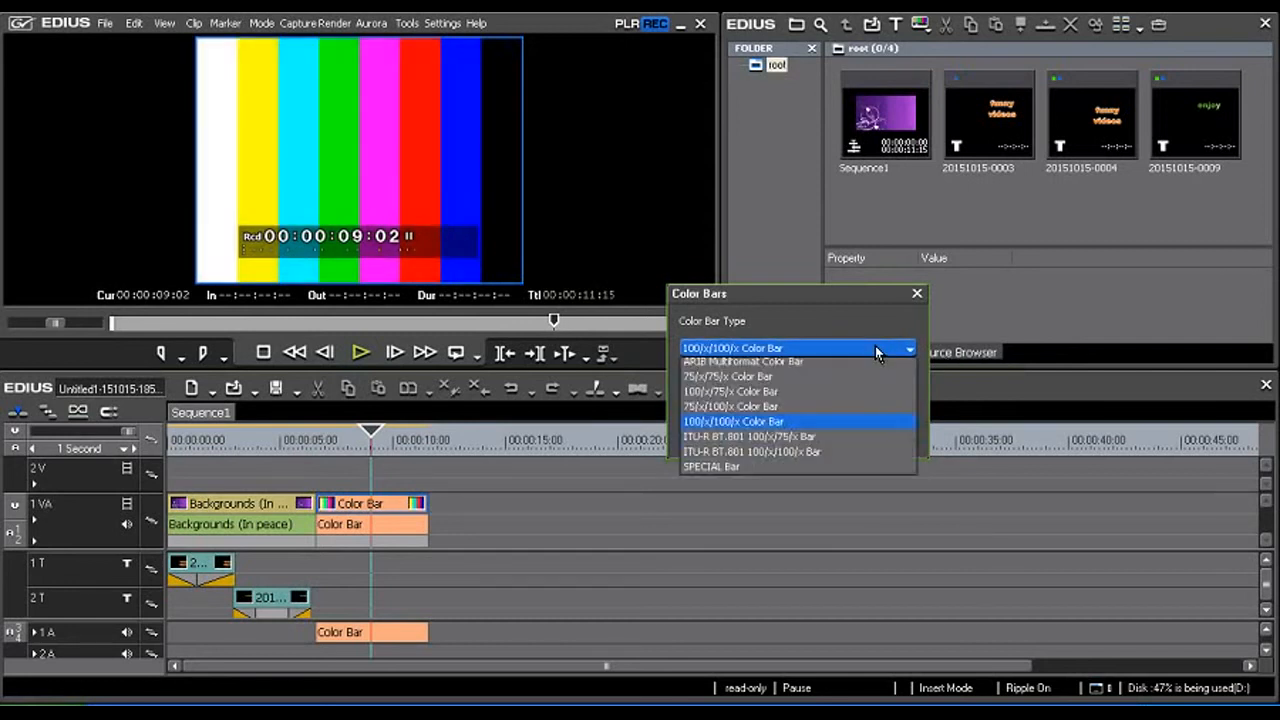
scroll(857, 360, up, 1)
click(745, 455)
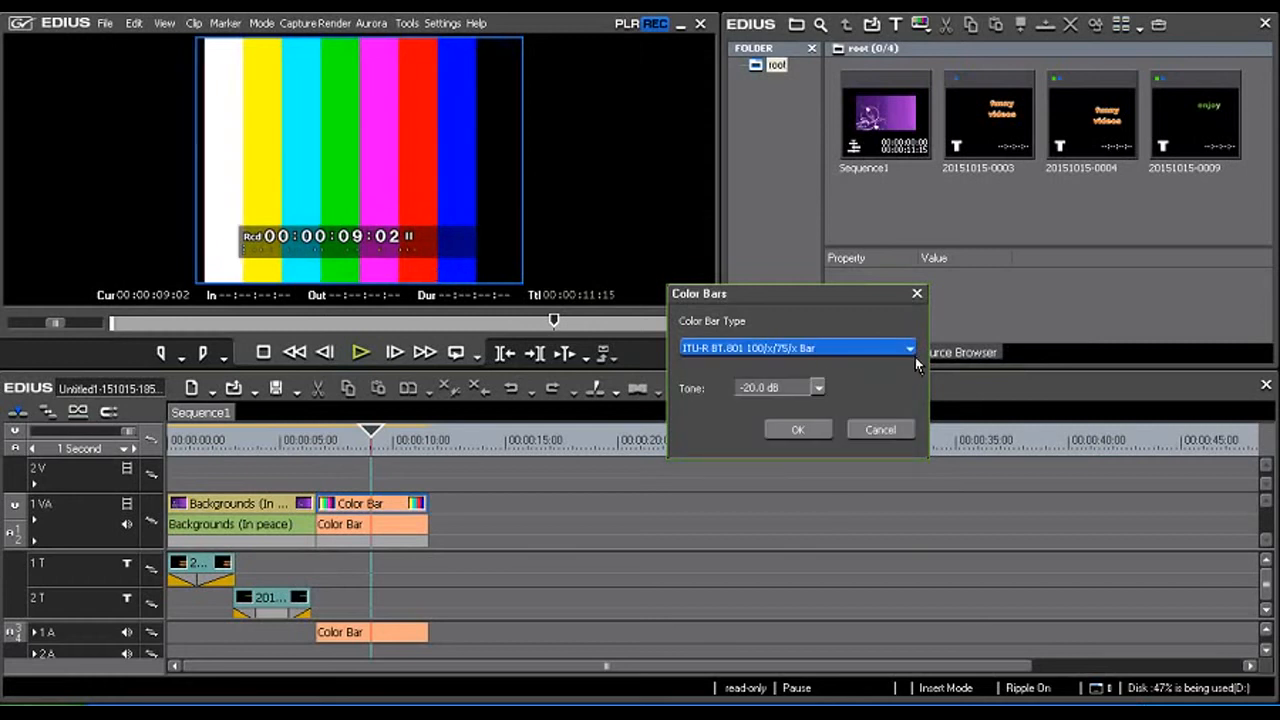
click(908, 350)
click(745, 462)
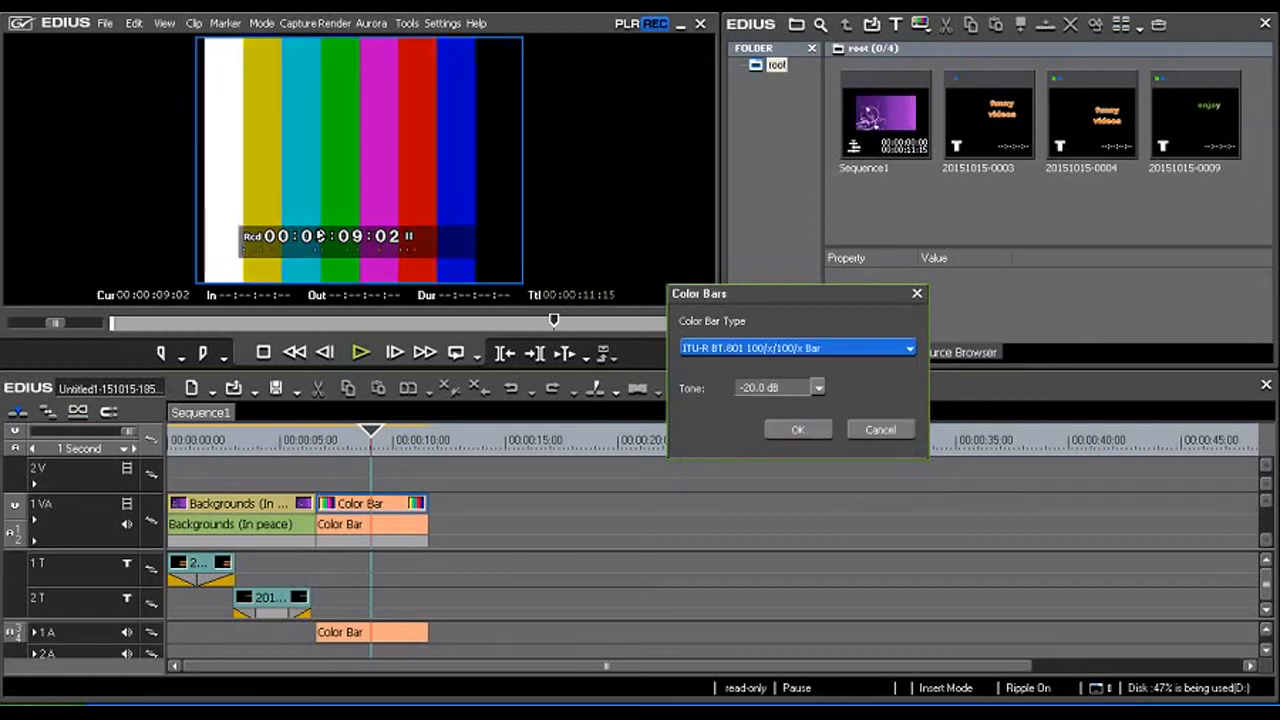
- Set the color bar type to SPECIAL Bar with a tone of -18.0 dB and accept the settings
click(826, 348)
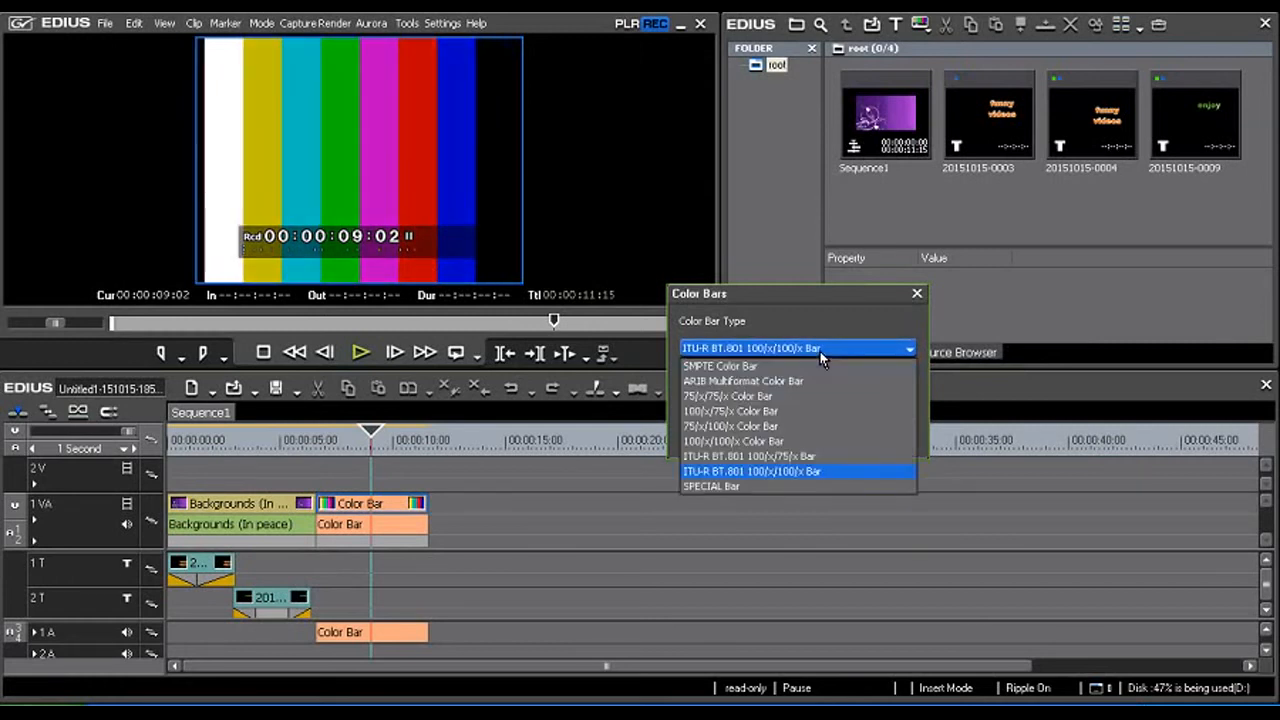
click(713, 490)
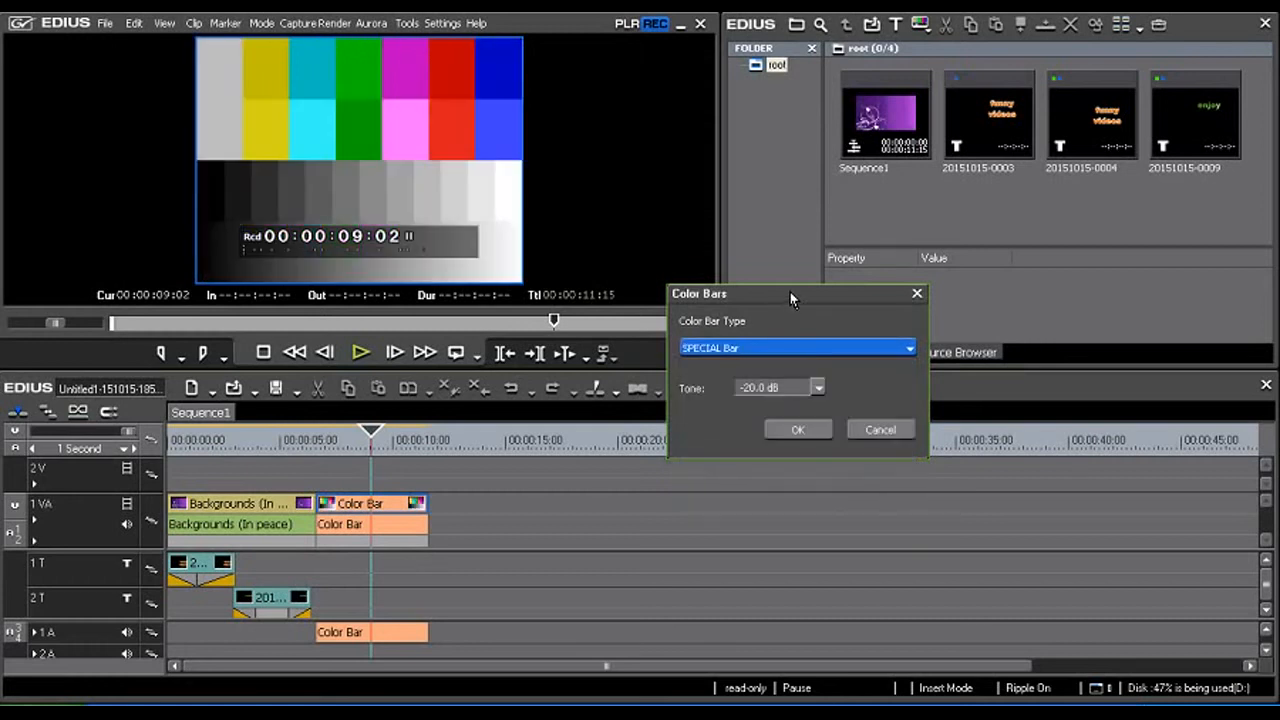
drag(790, 292, 760, 223)
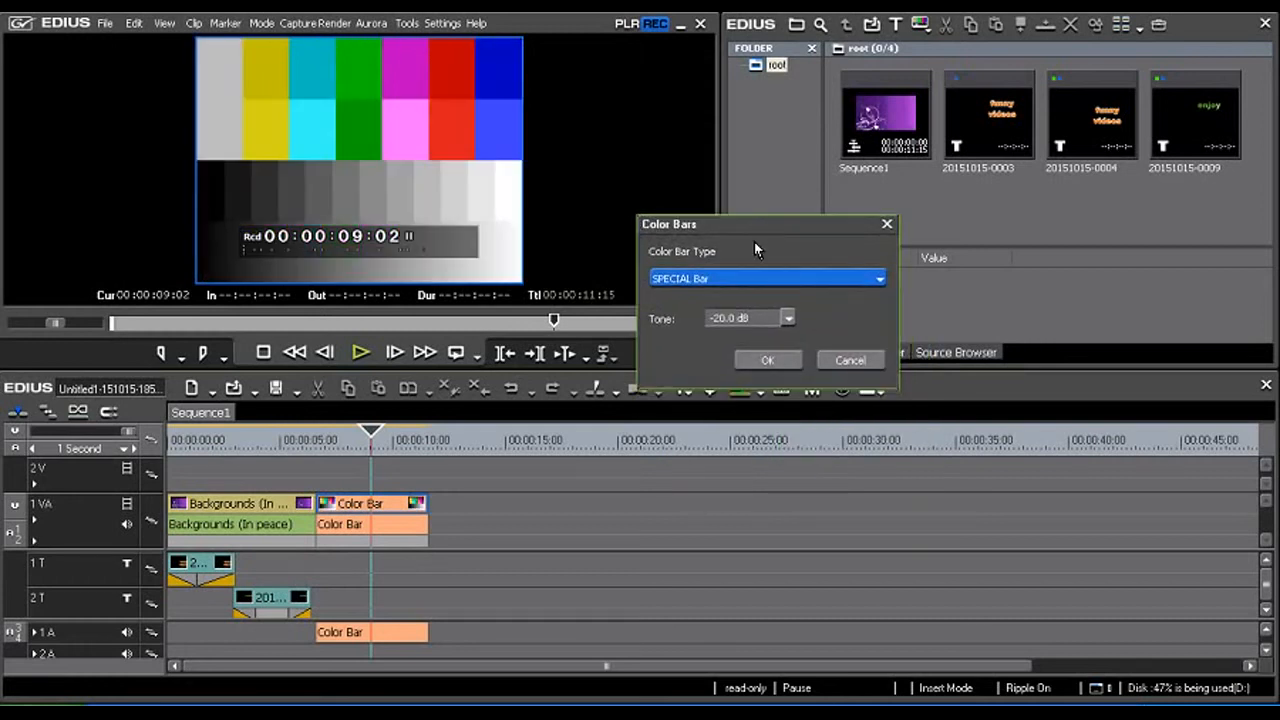
click(787, 318)
click(740, 338)
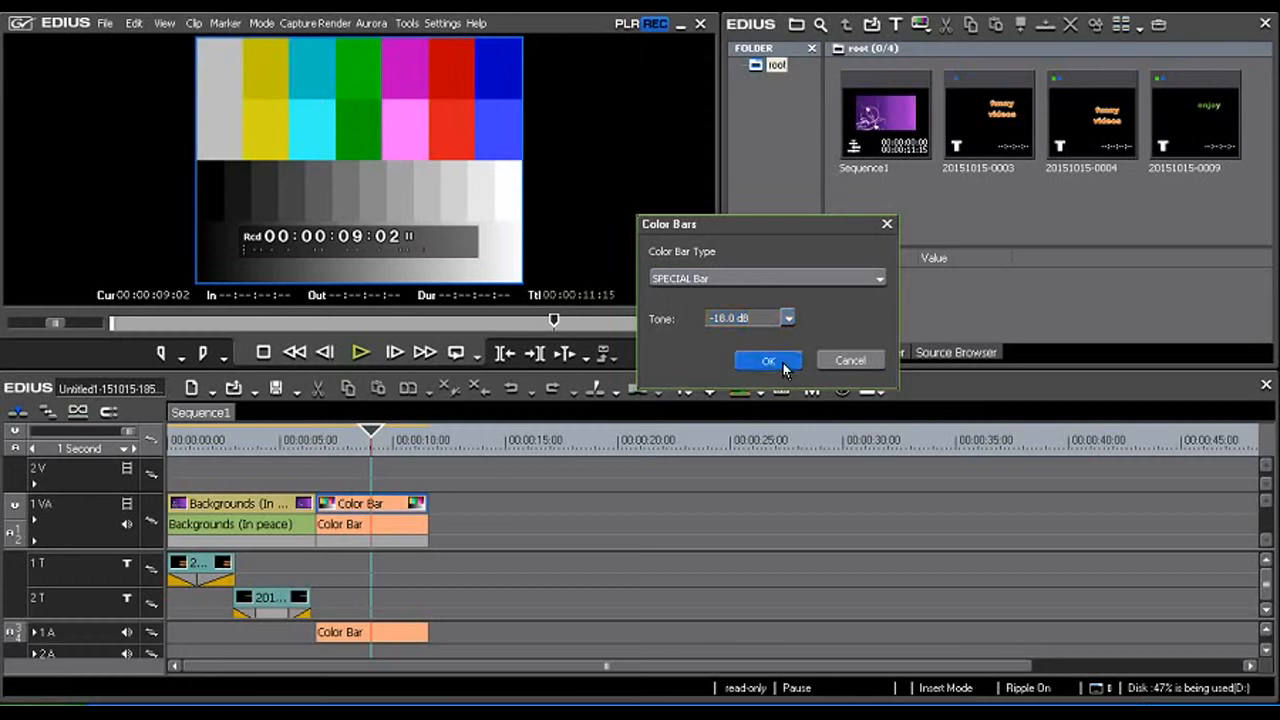
click(780, 364)
- Play from just before the end of the Backgrounds clip through the Color Bar clip, then return the playhead to 00:00:05:10
click(333, 432)
drag(333, 430, 311, 434)
key(space)
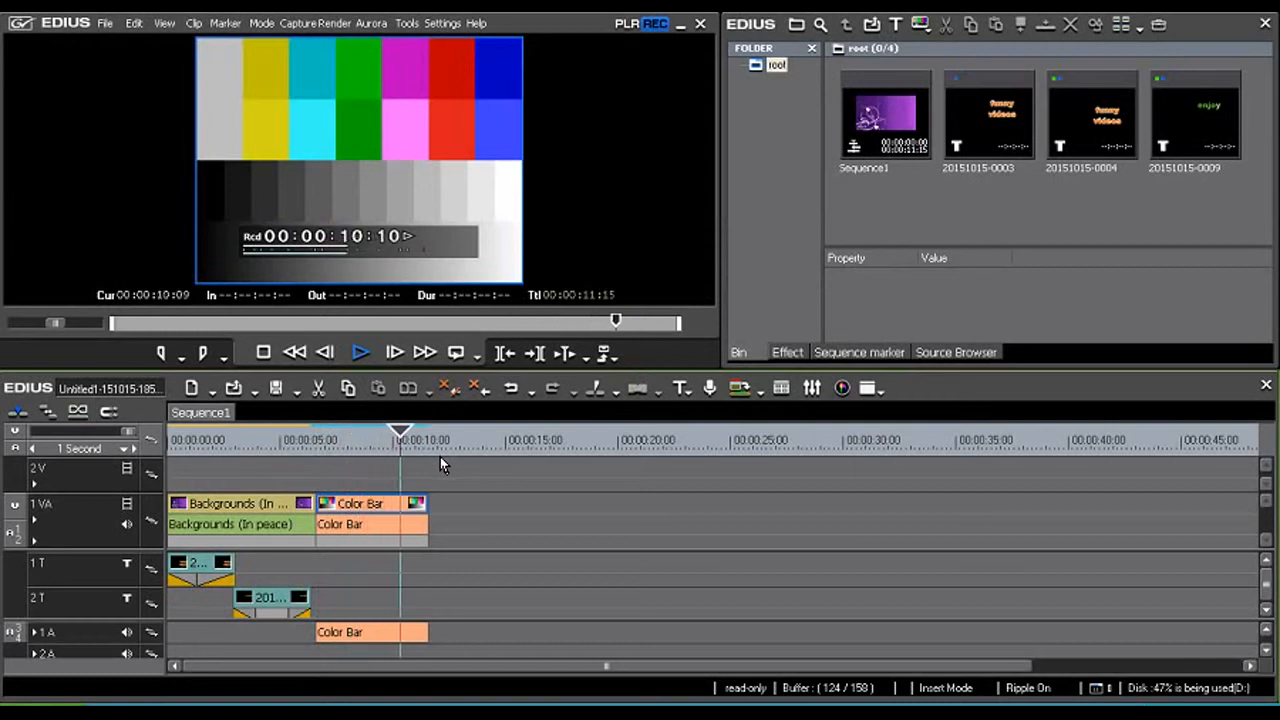
drag(429, 431, 288, 436)
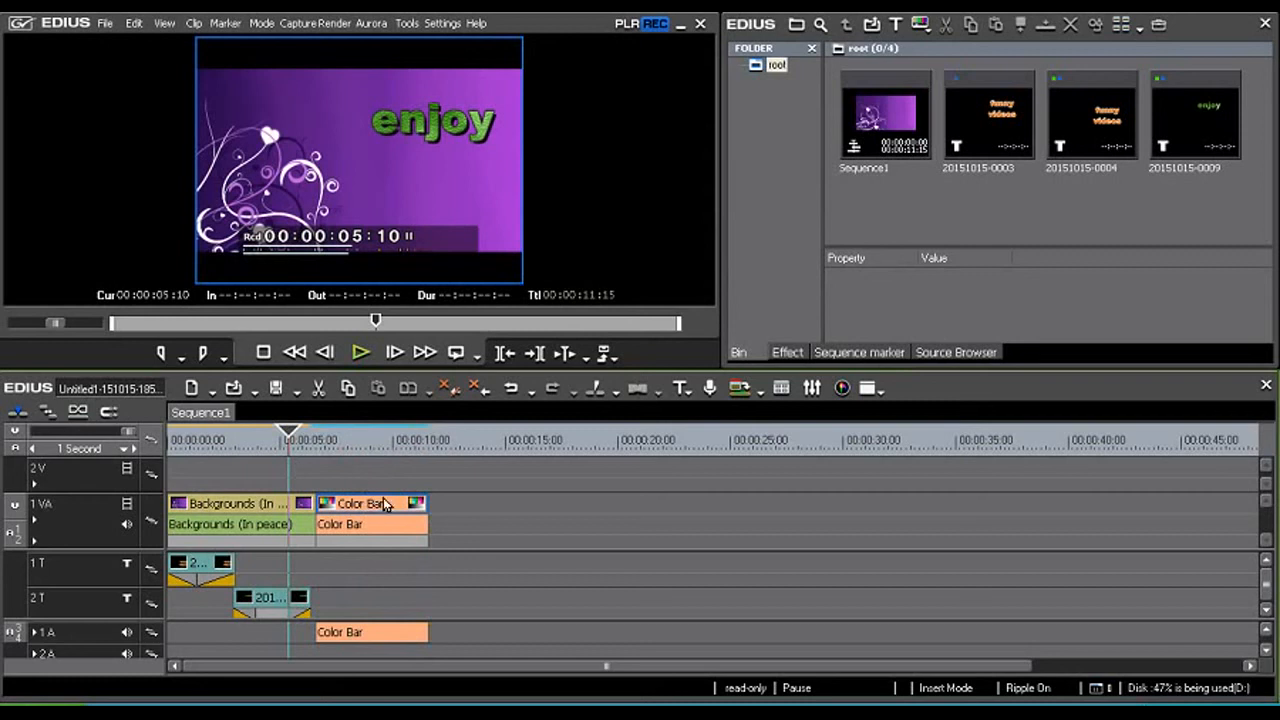
- Delete the Color Bar clip and insert a Color Matte at the start of track 1VA, before the Backgrounds clip
key(Delete)
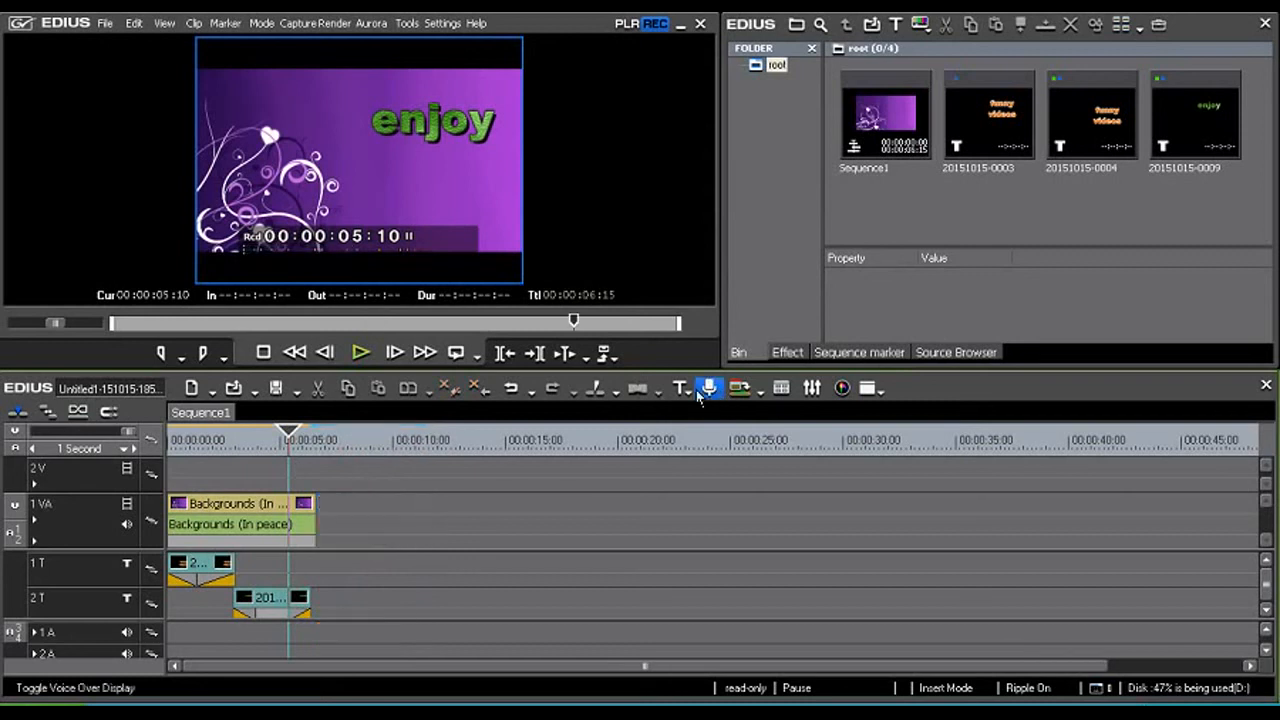
click(739, 388)
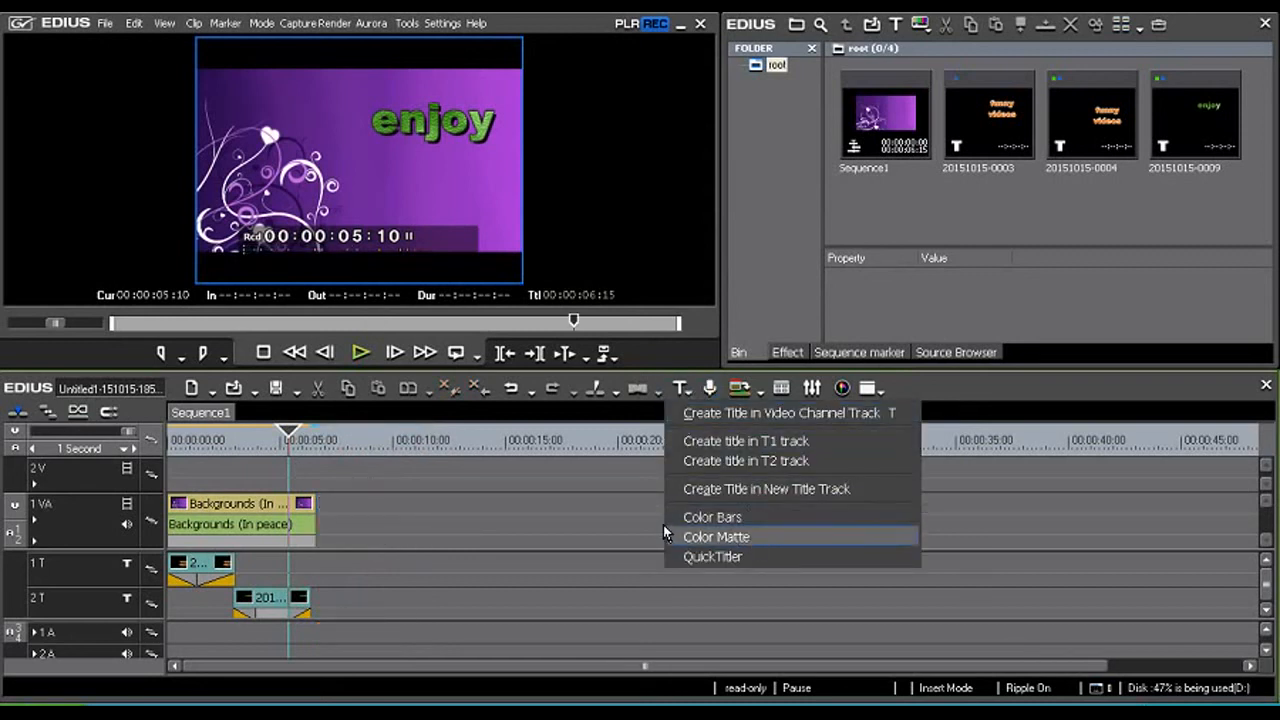
drag(293, 441, 135, 469)
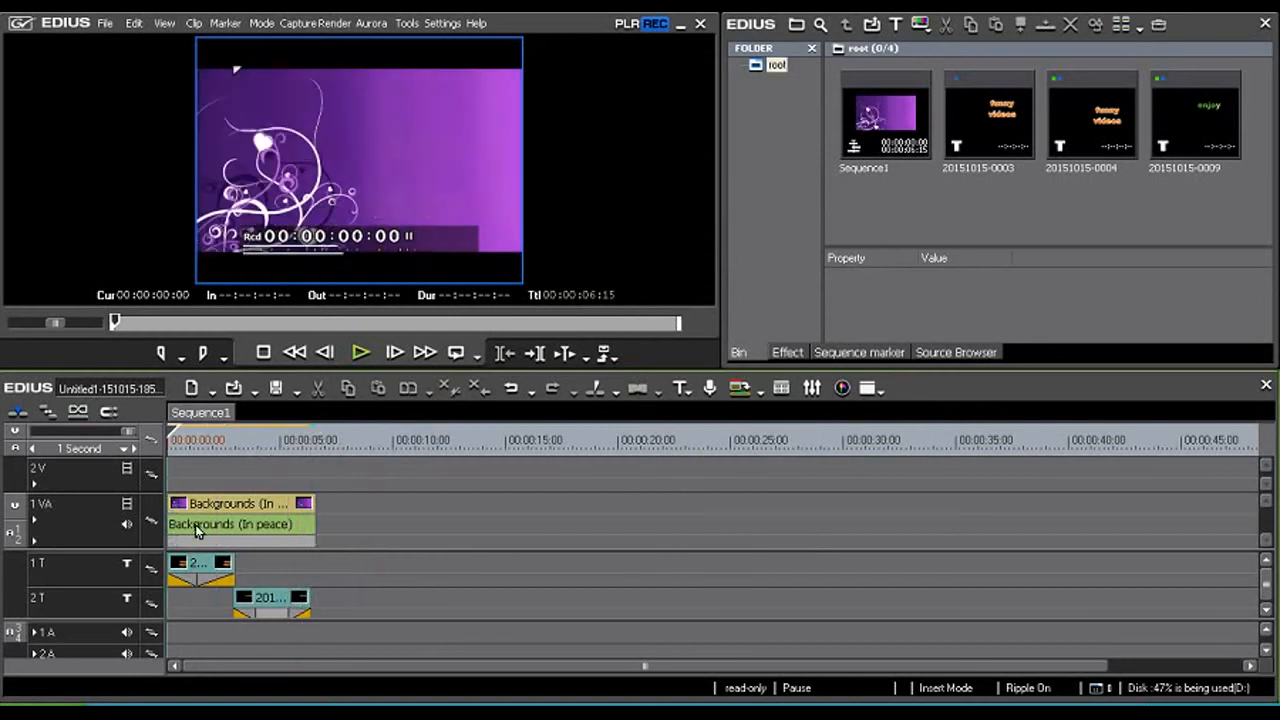
click(682, 392)
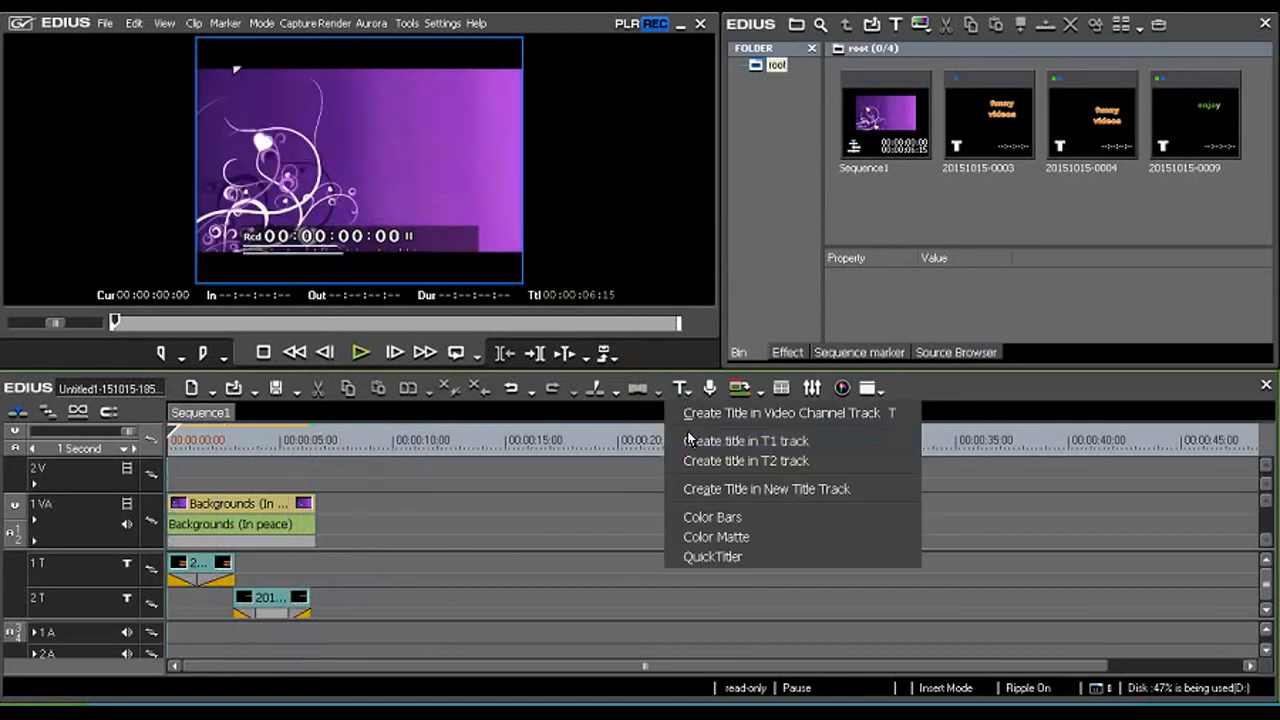
click(720, 537)
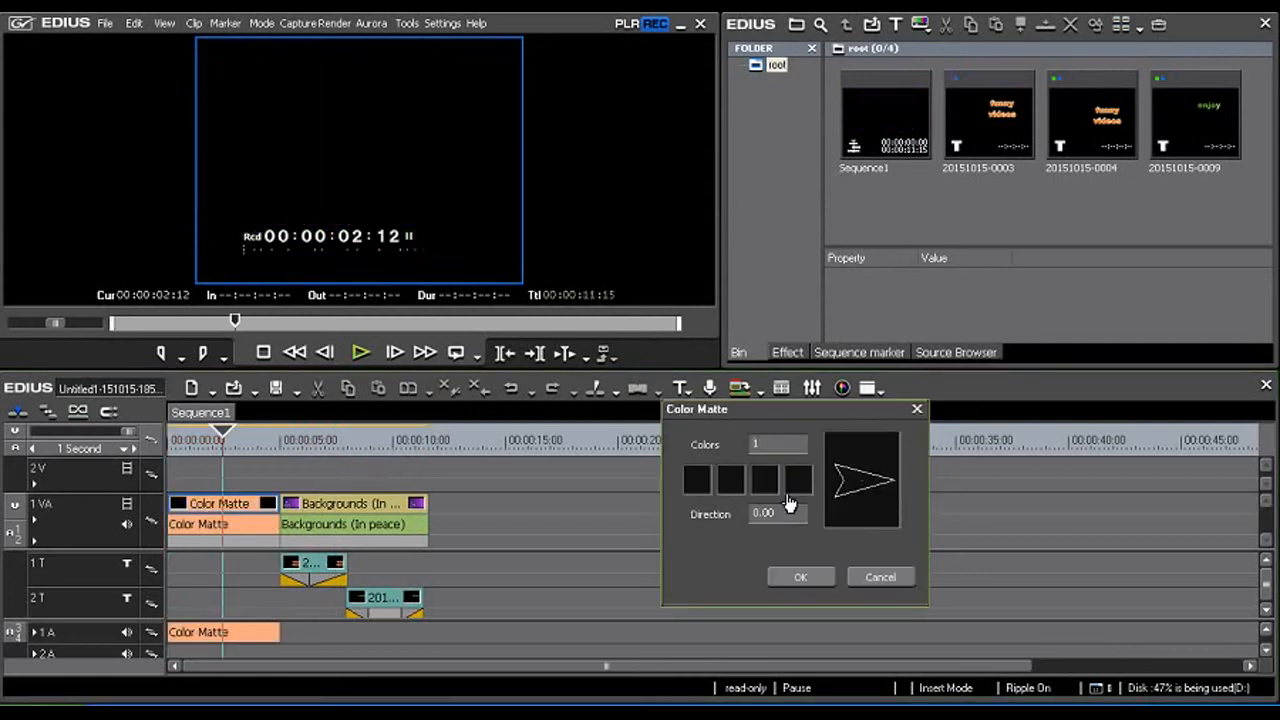
- Set the single color of the matte to bright red and accept the Color Matte settings
click(698, 482)
drag(730, 465, 680, 449)
click(1035, 698)
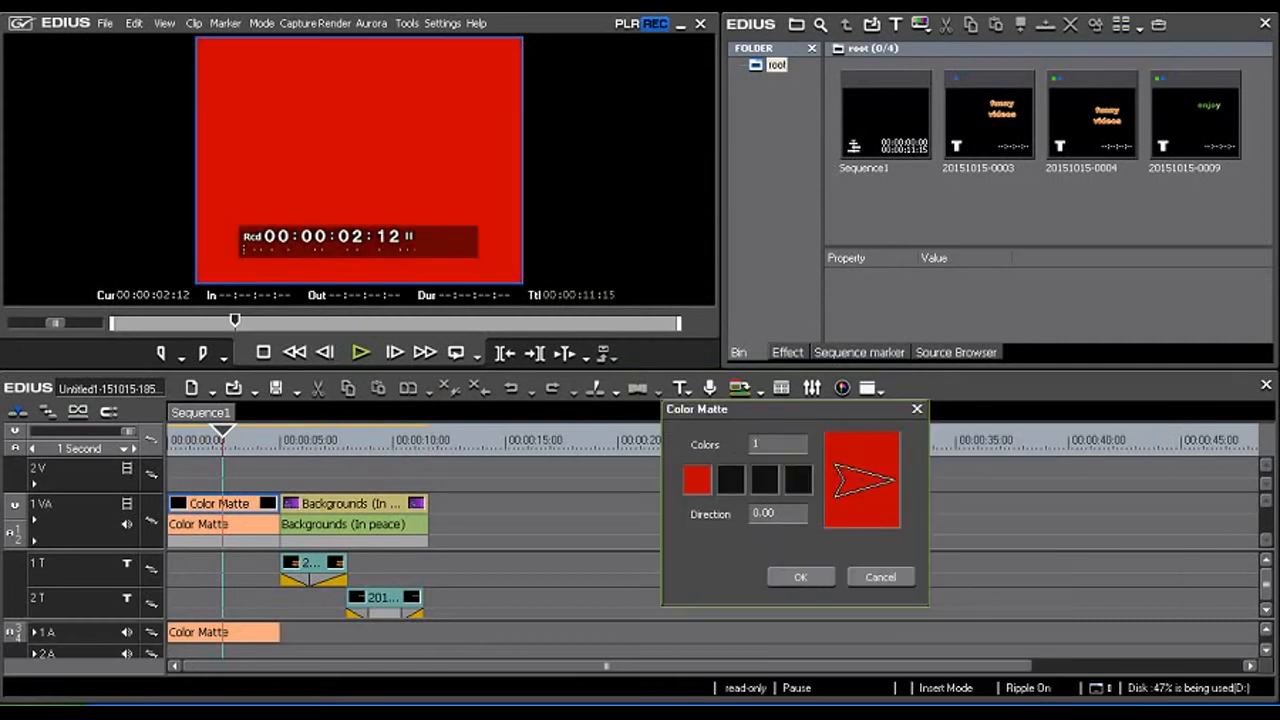
click(799, 577)
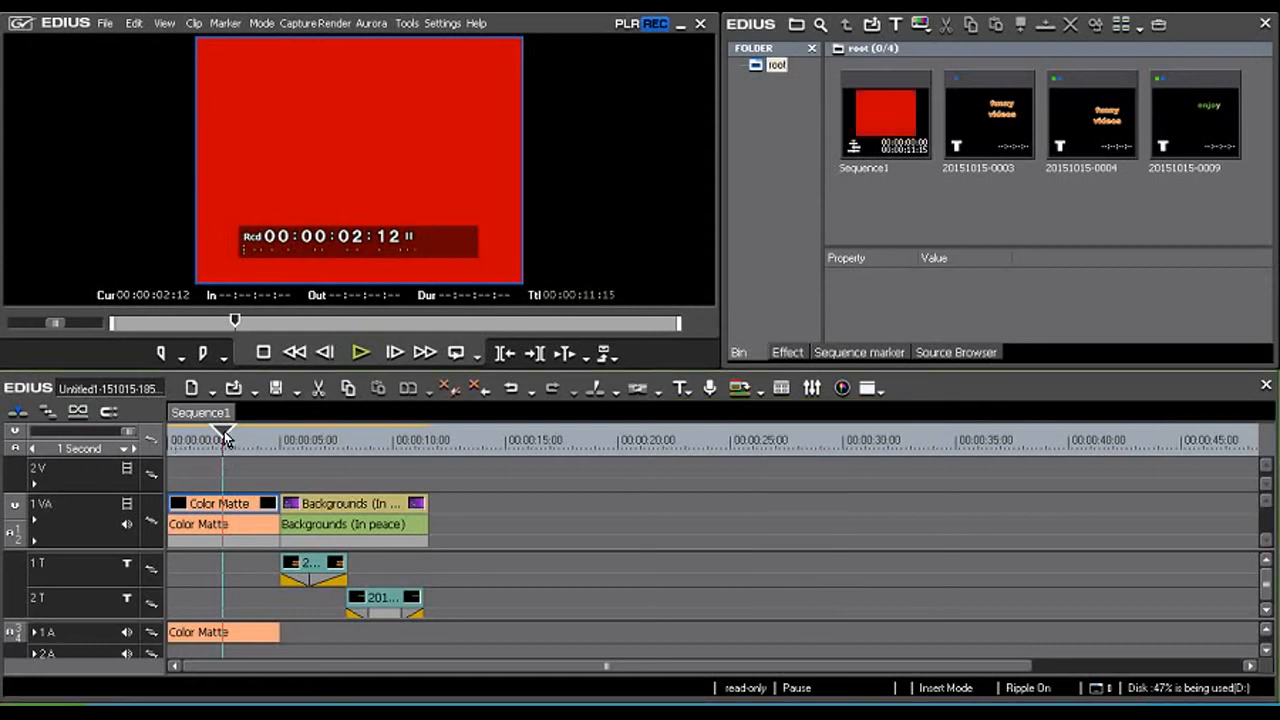
- Play the sequence from the beginning to review the red matte, then place the playhead back over it at 00:00:02:04
drag(223, 434, 140, 445)
key(space)
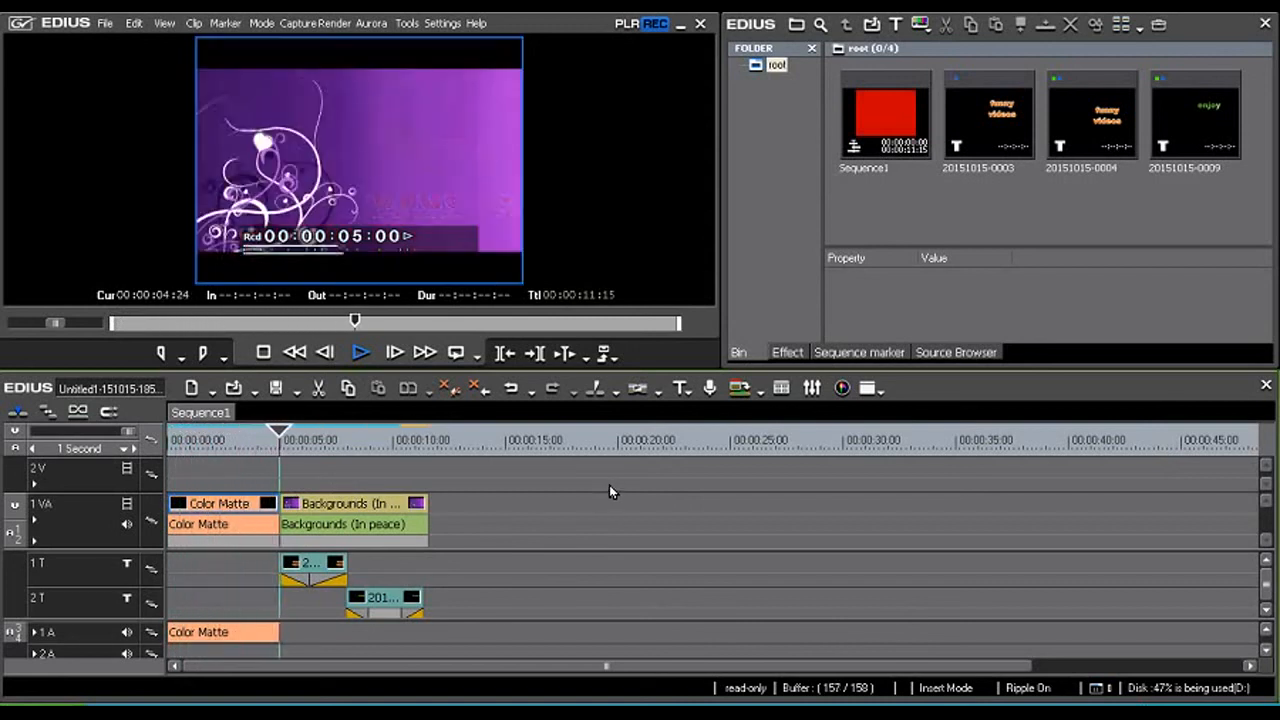
key(space)
drag(268, 440, 215, 440)
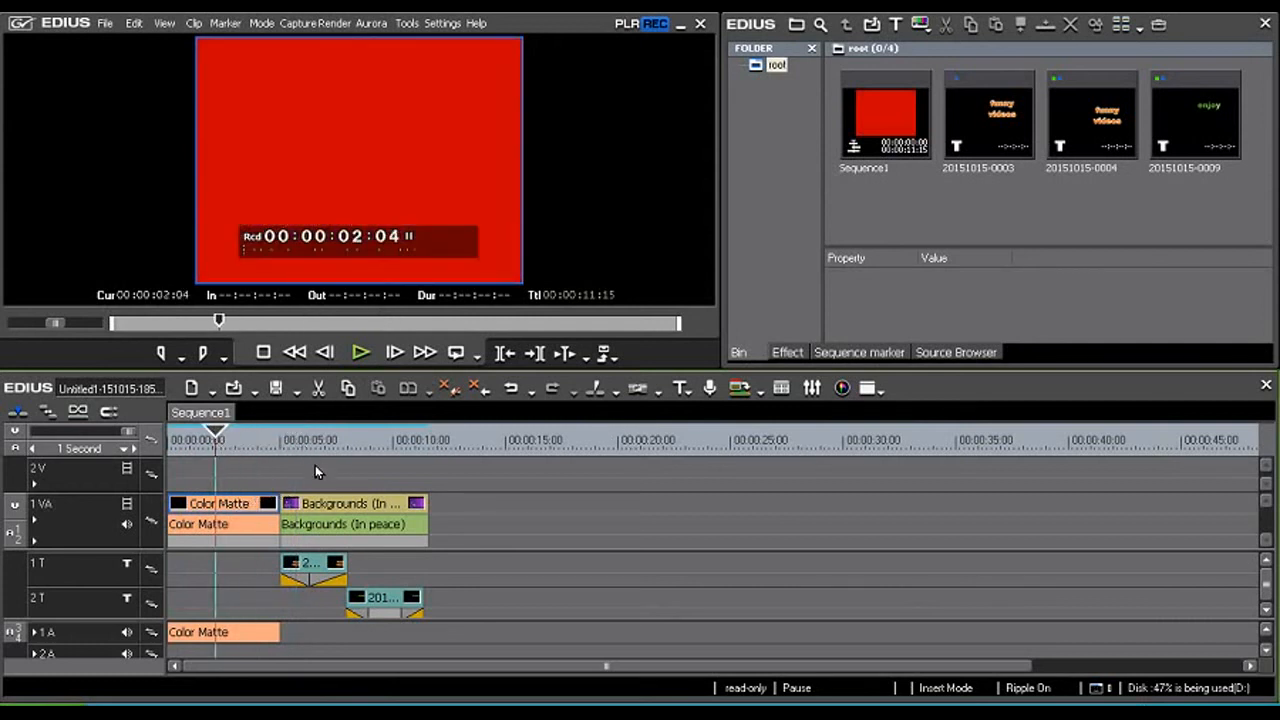
- Delete the red Color Matte clip and insert a new Color Matte at the sequence start, with Colors set to 4
key(alt+Delete)
click(690, 394)
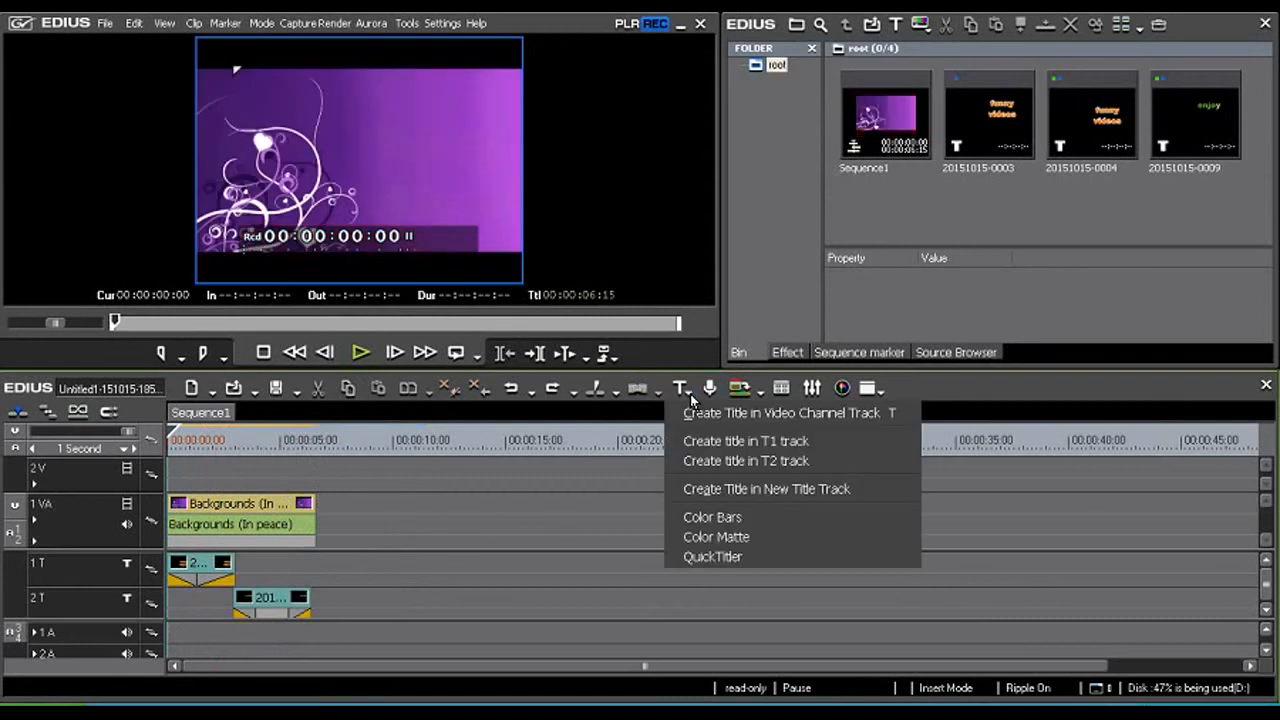
click(716, 537)
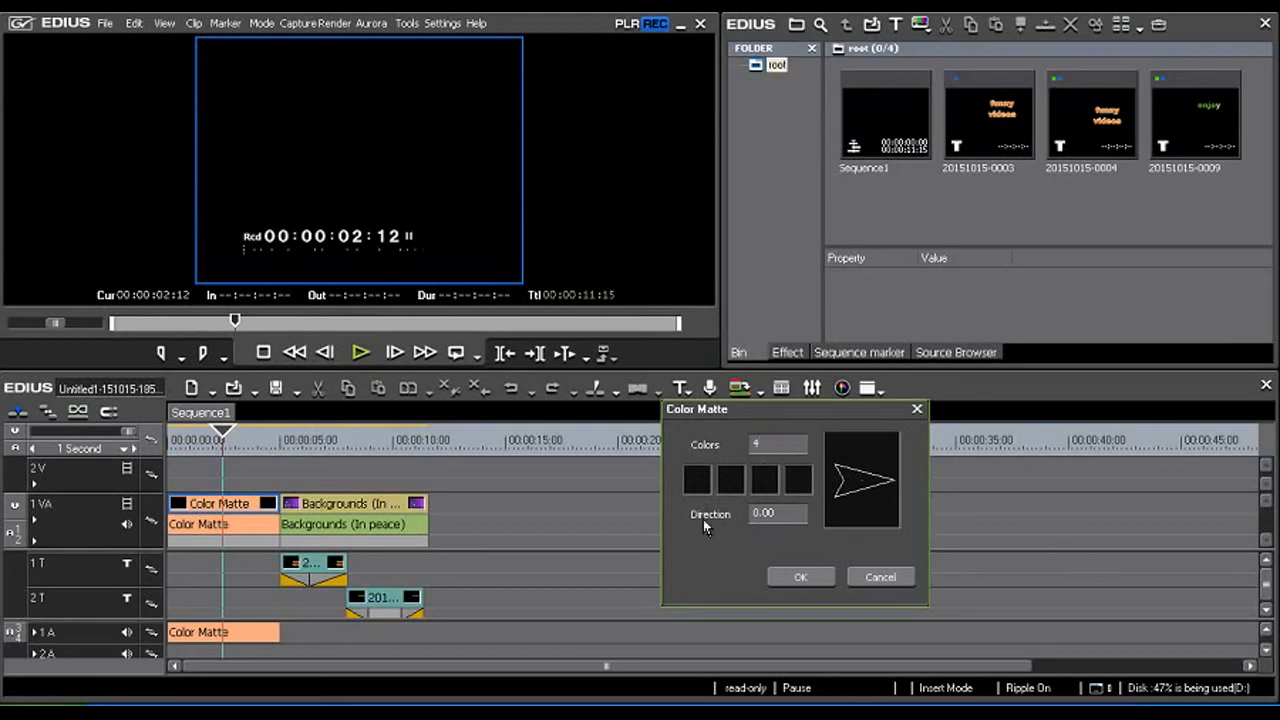
- Set the first color of the matte to red and the second to green
click(697, 480)
click(681, 452)
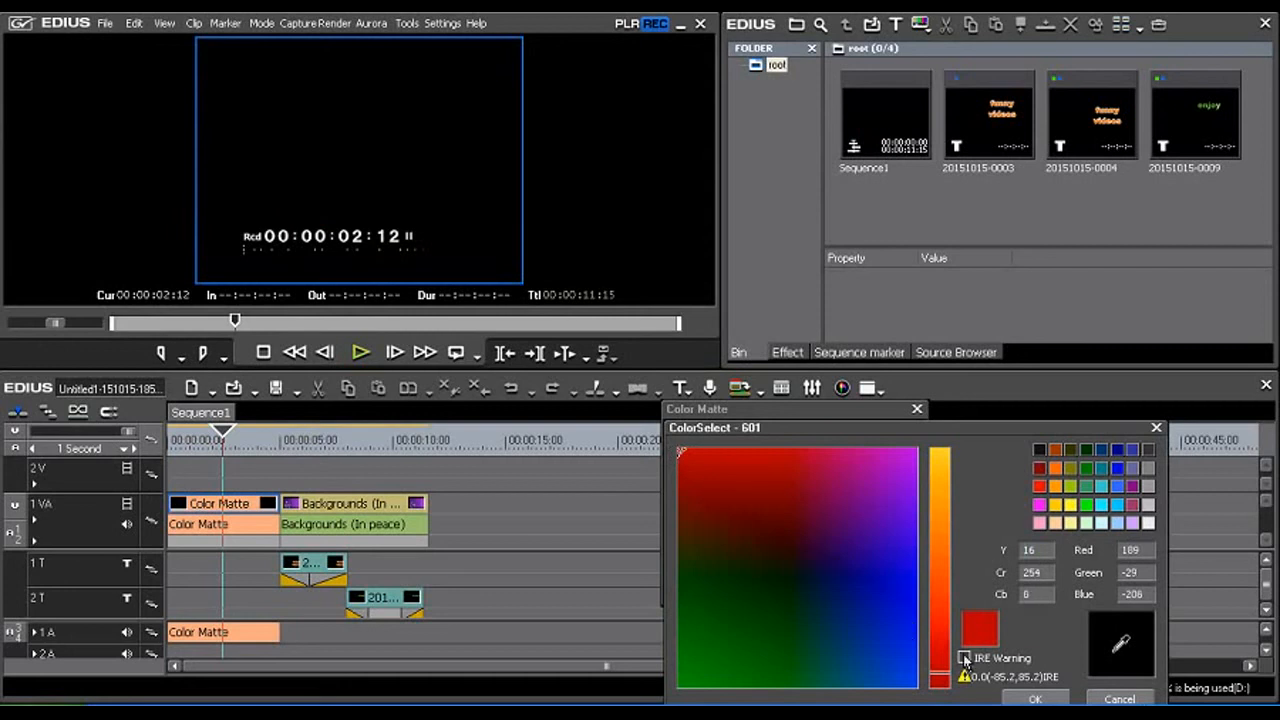
click(1010, 699)
click(740, 480)
click(702, 662)
click(1034, 699)
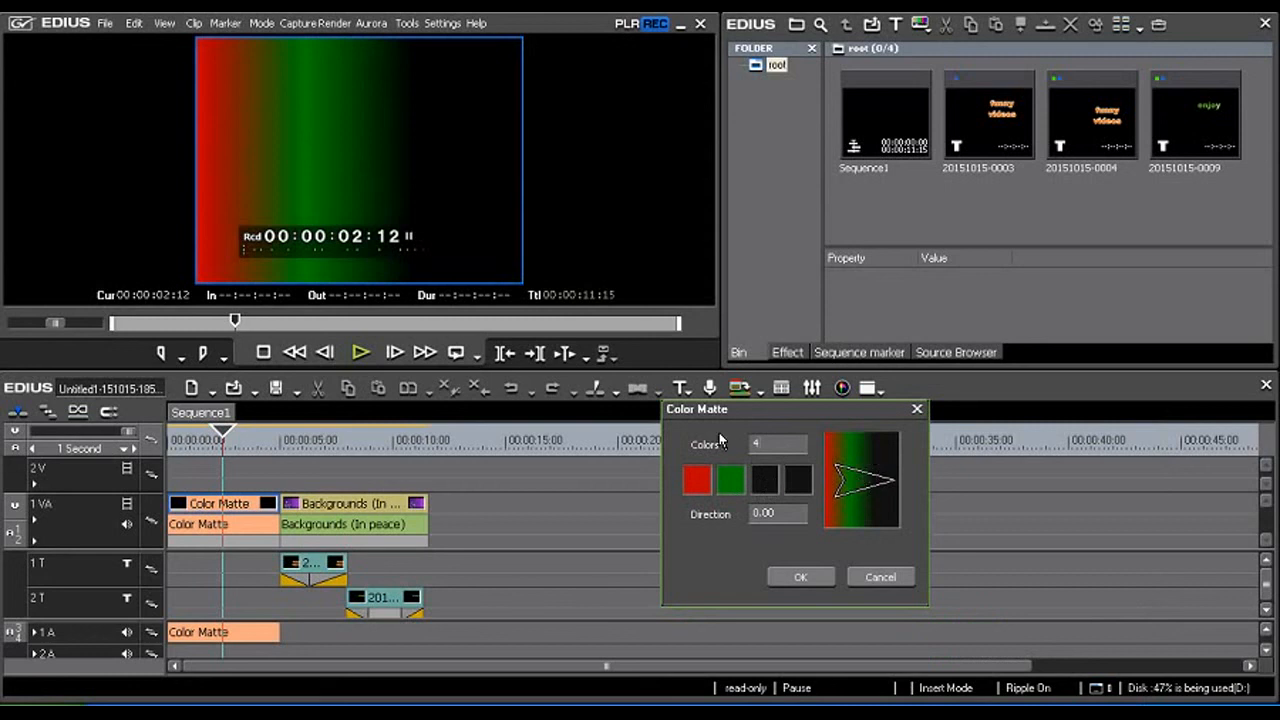
- Set the third color of the matte to purple and the fourth to blue
click(764, 480)
click(893, 472)
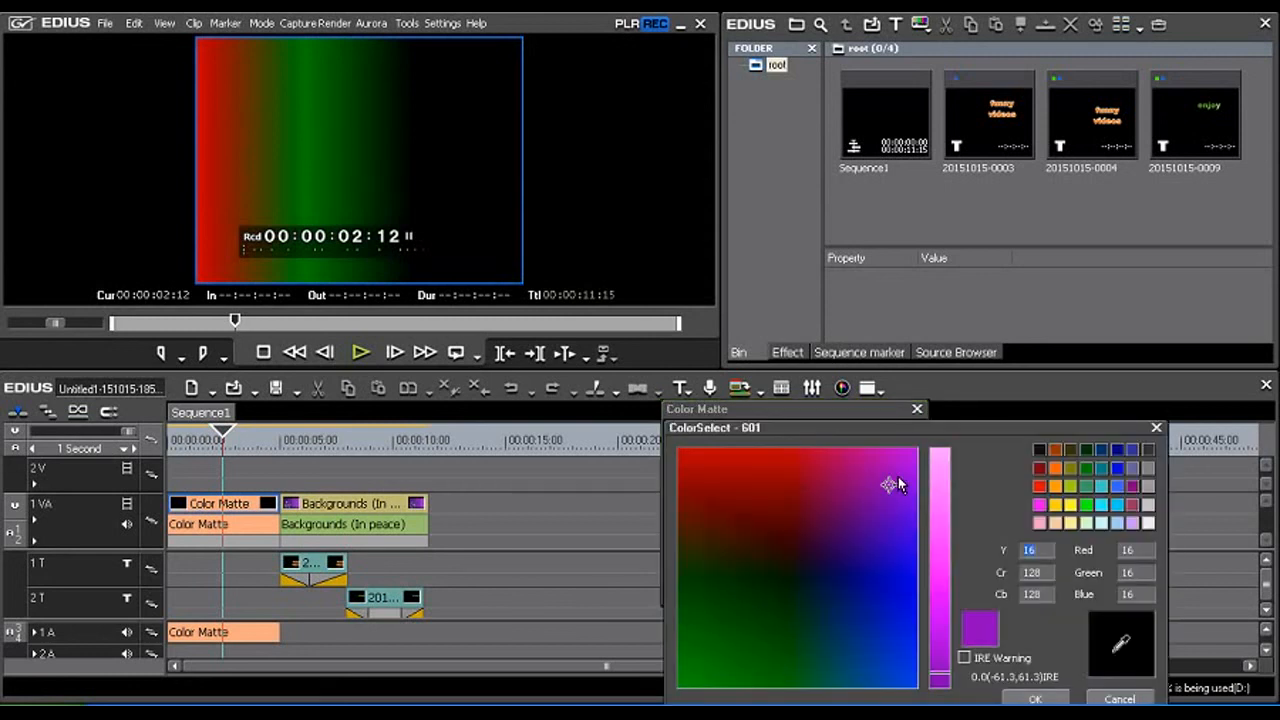
click(1034, 699)
click(798, 484)
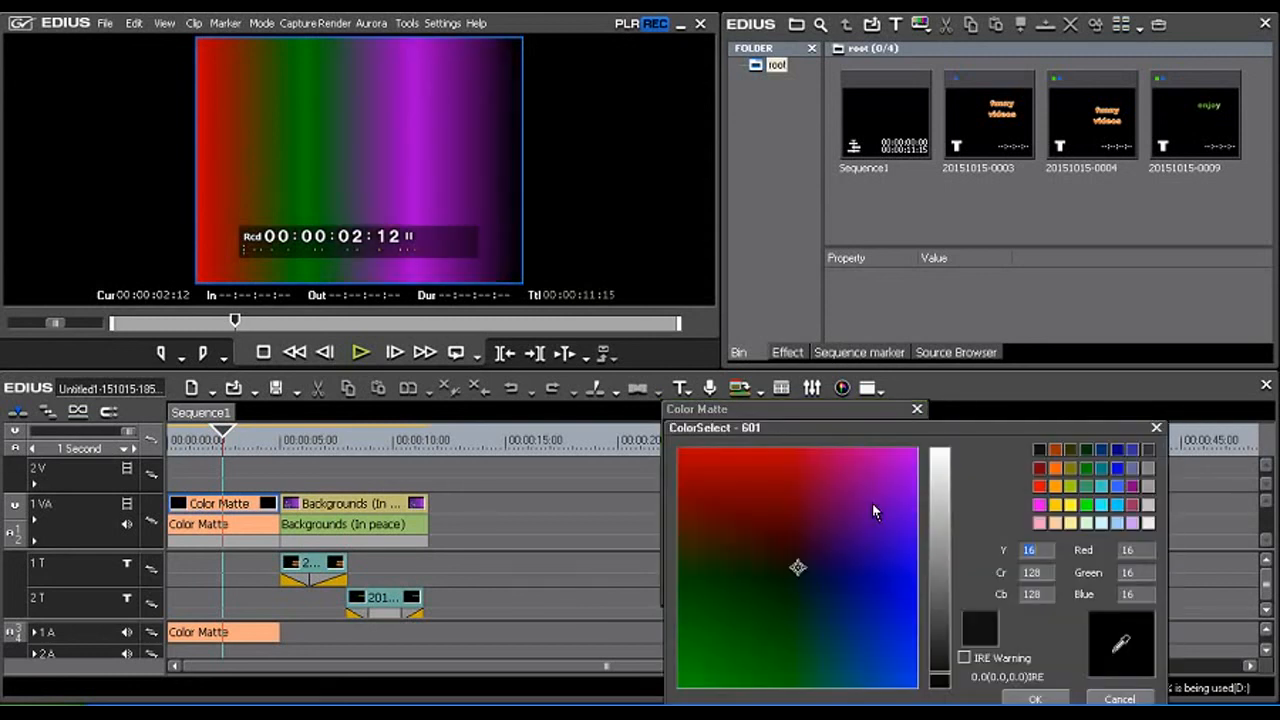
mouse_move(812, 499)
mouse_down()
mouse_move(886, 589)
mouse_move(893, 630)
mouse_move(901, 592)
mouse_up()
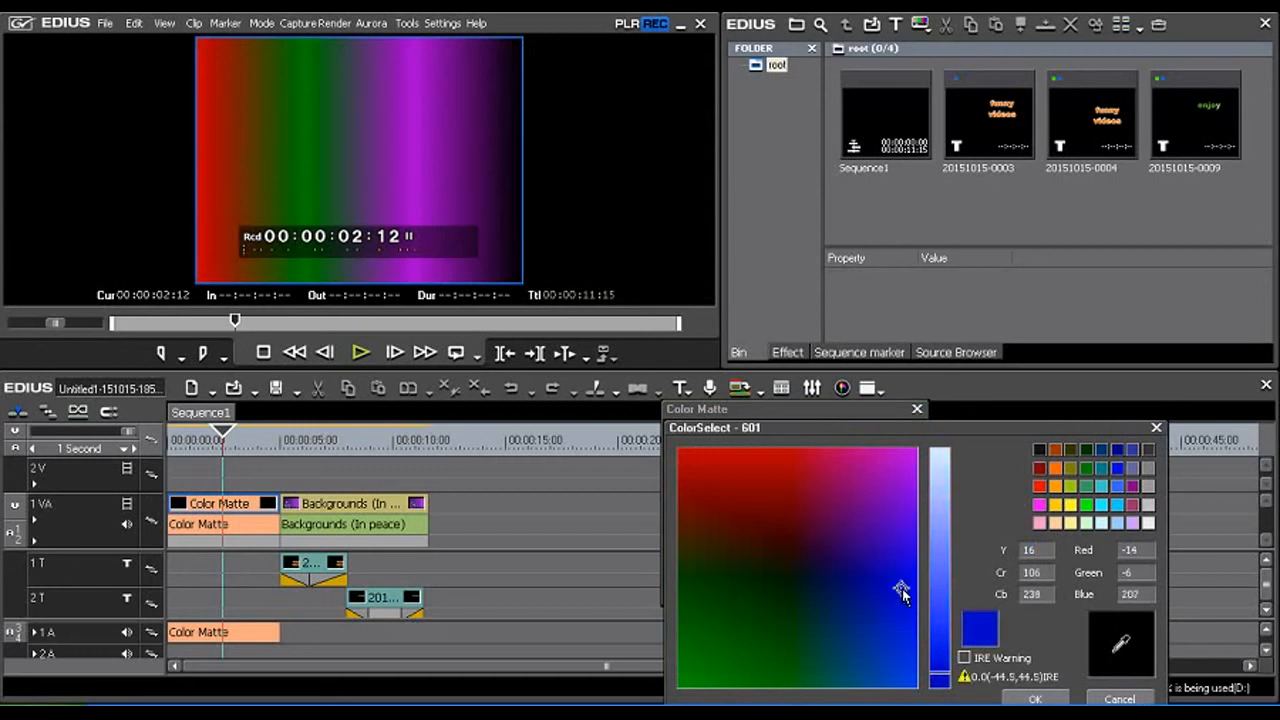
click(1058, 699)
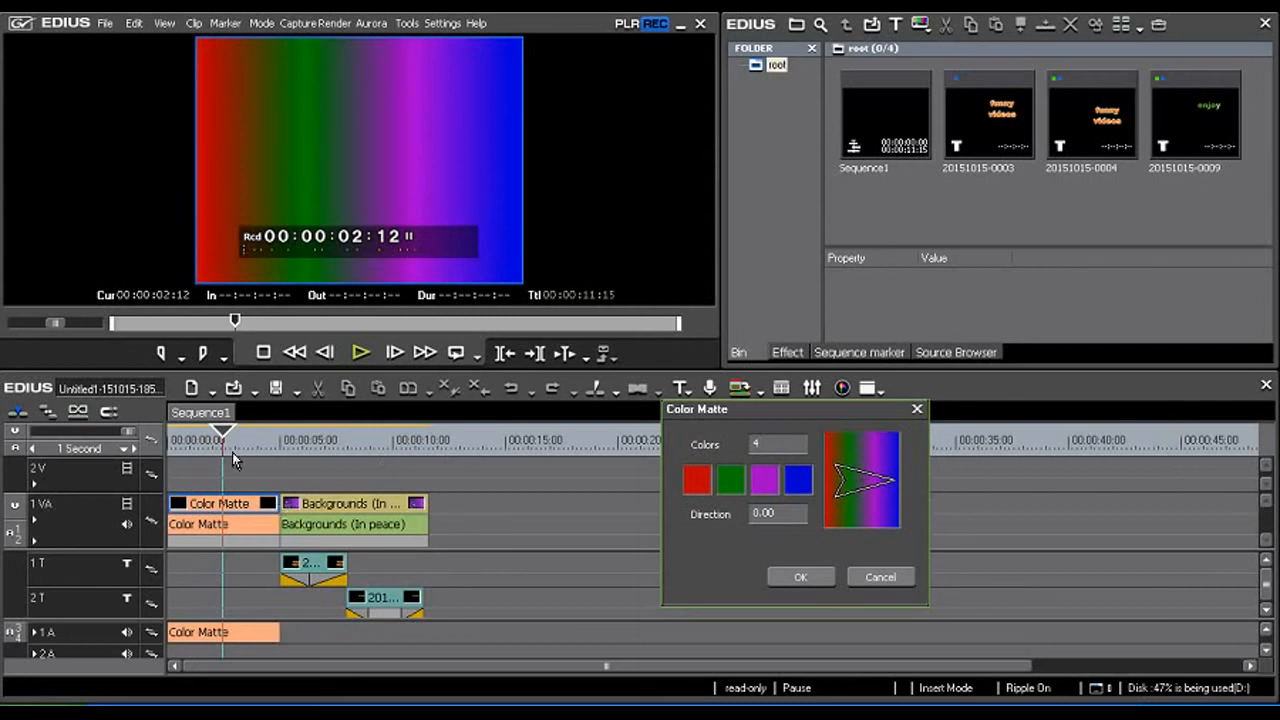
- Play the sequence from the beginning to preview the four-color matte, pausing over the matte clip at 00:00:02:10
key(Home)
key(space)
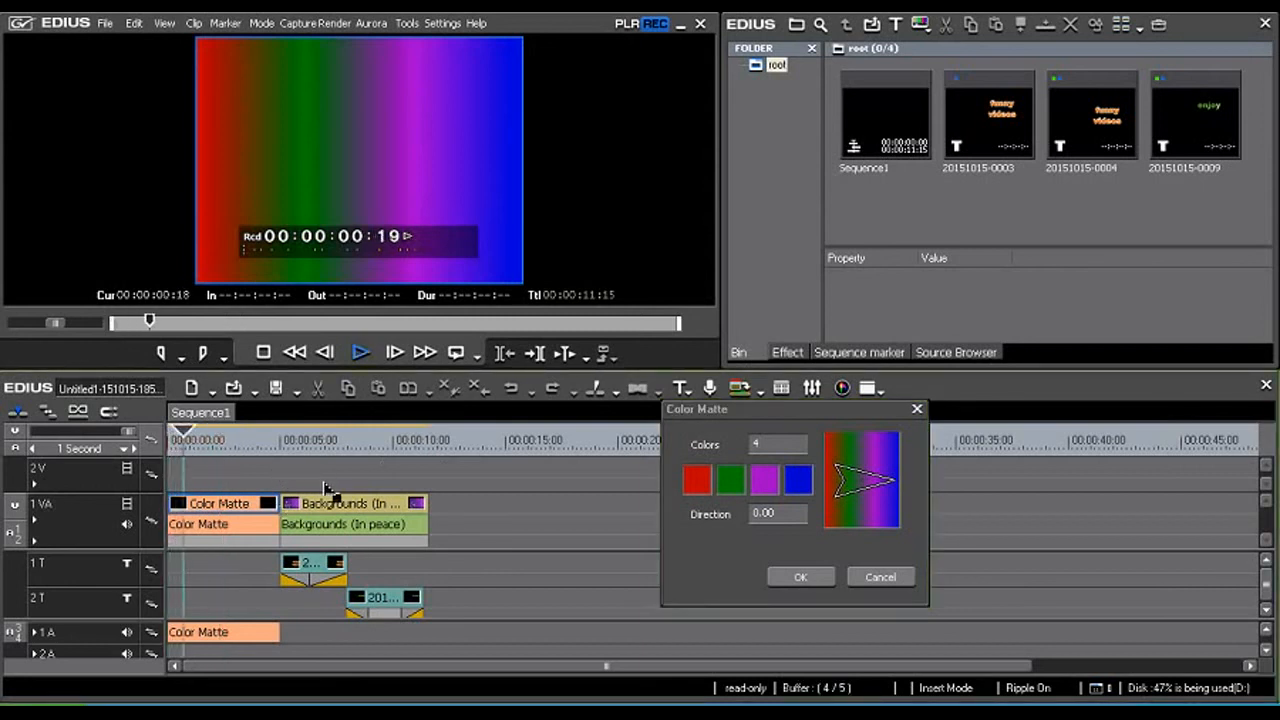
key(space)
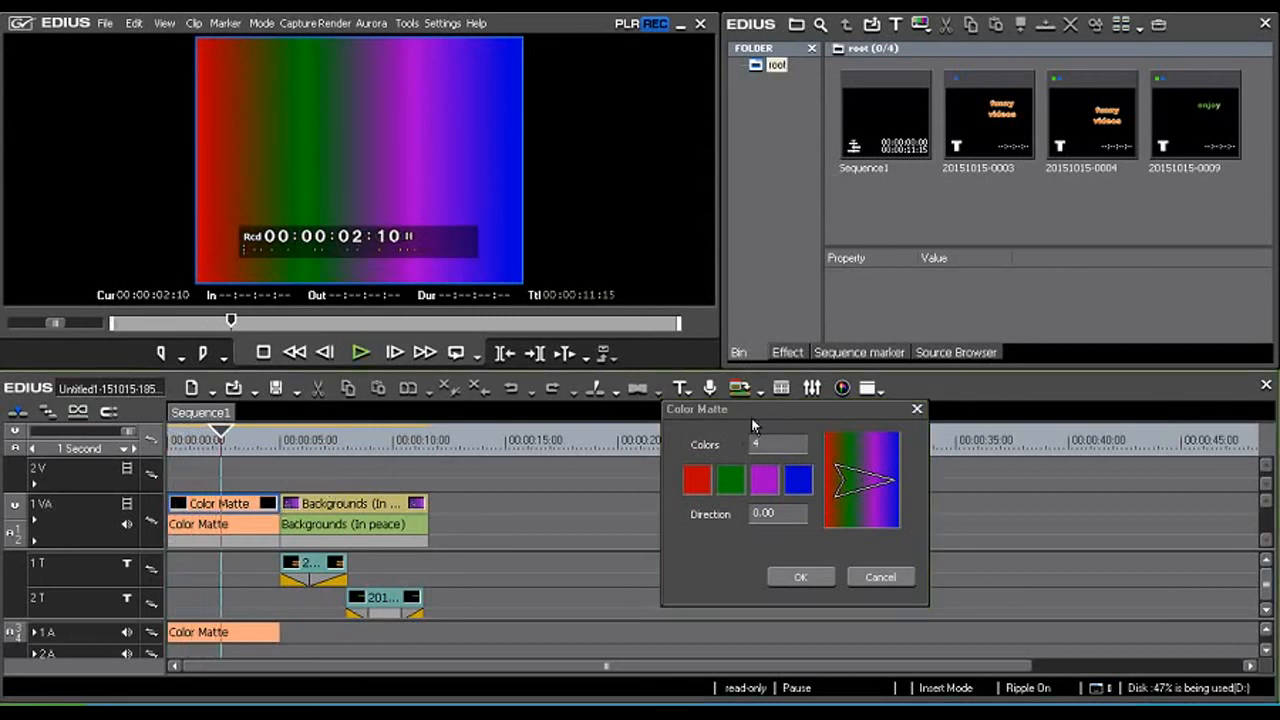
- Set the matte's gradient Direction to 38.50, accept the Color Matte settings and play the sequence up to 00:00:03:23
drag(776, 514, 836, 438)
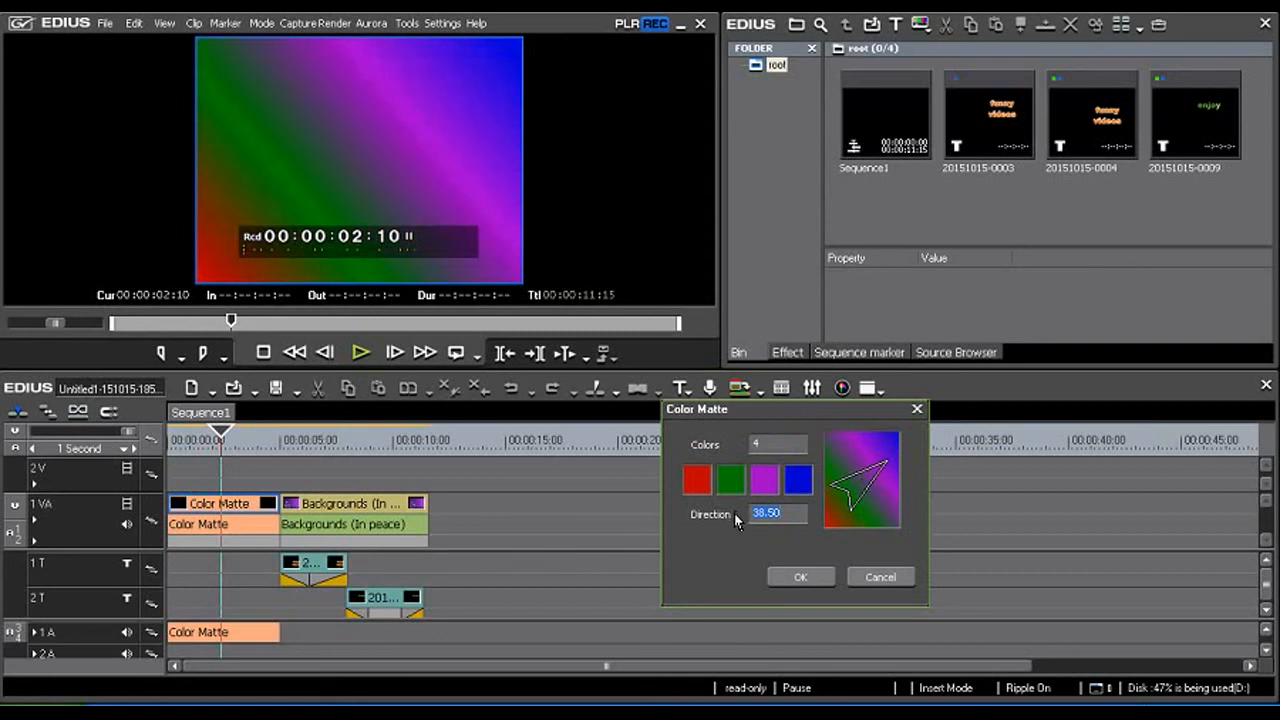
click(806, 579)
key(space)
key(space)
- Reopen the Color Matte clip's settings, try to set Colors to 10 and to 6, and accept the settings
double_click(205, 508)
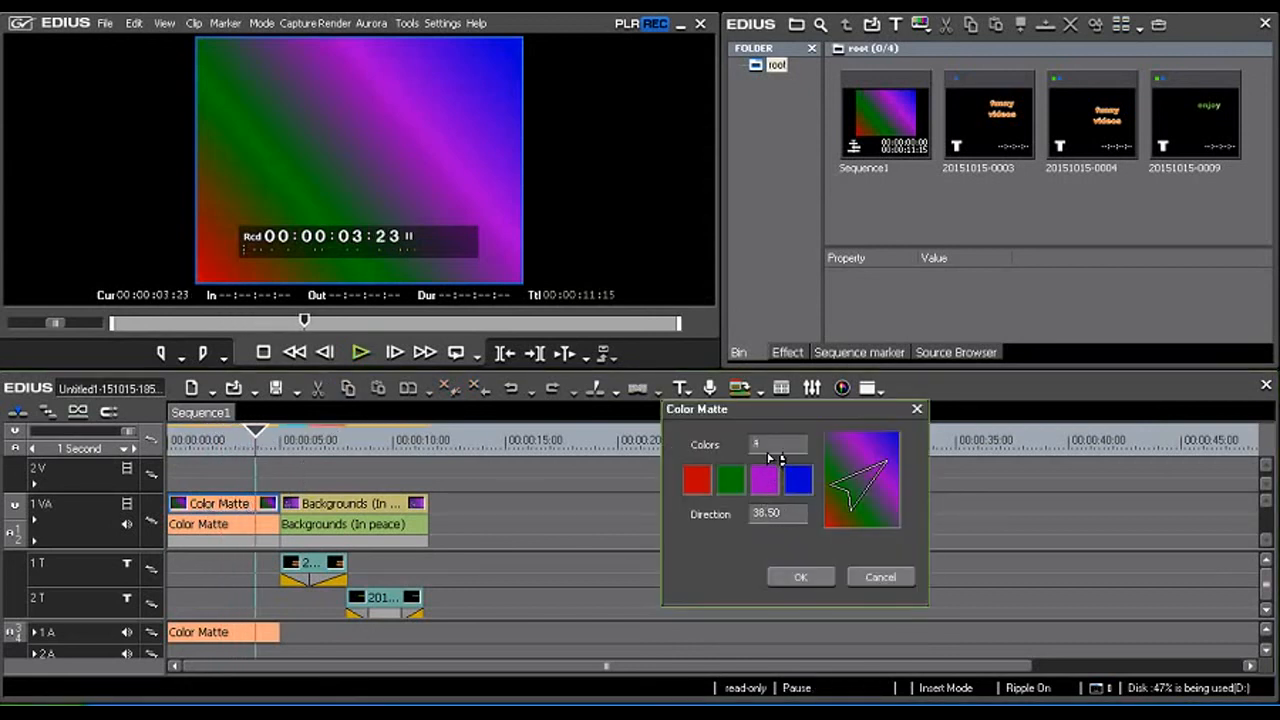
text(10)
drag(776, 445, 749, 443)
text(6)
click(778, 577)
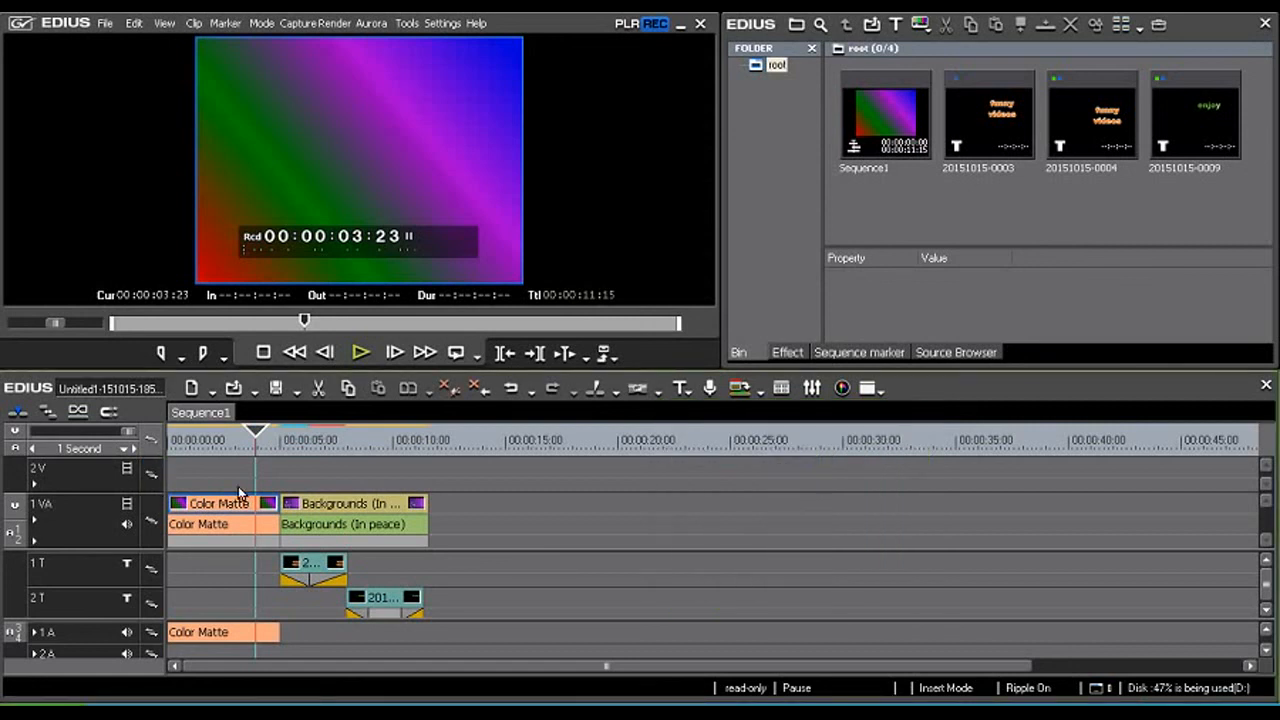
- Place the playhead at 00:00:06:08 and ripple-delete the Color Matte clip at the sequence start
drag(244, 448, 310, 500)
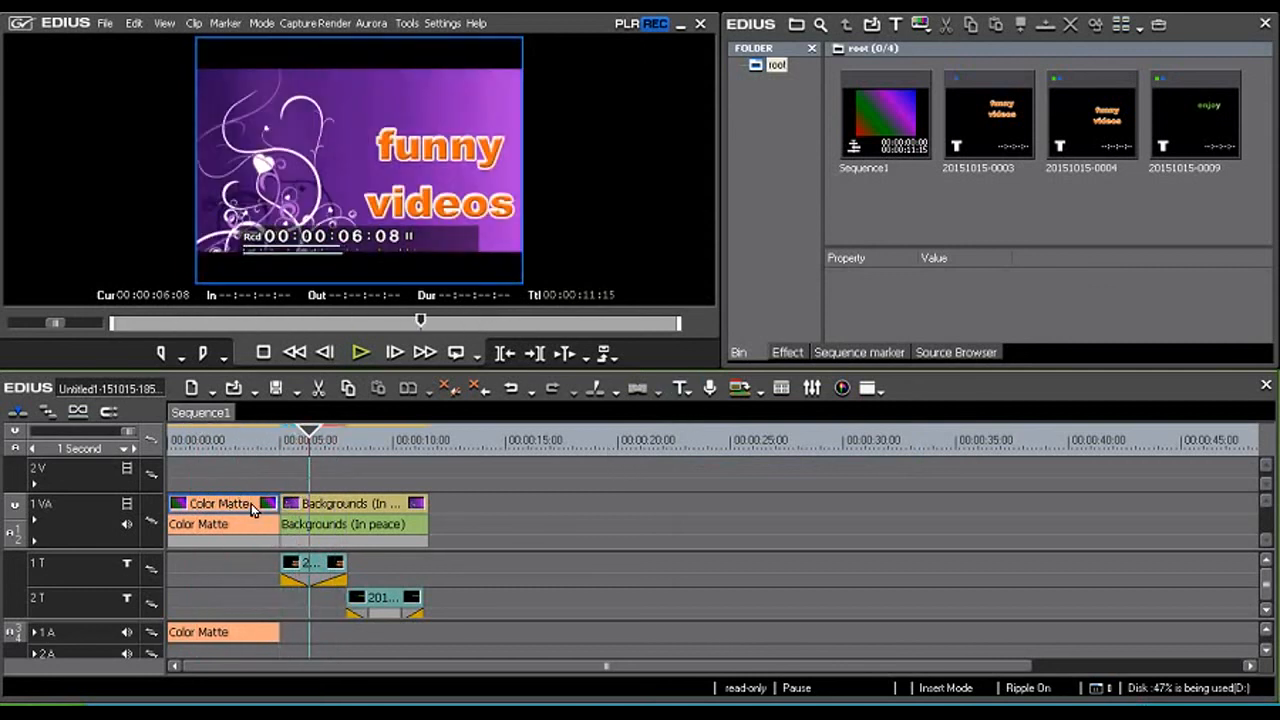
key(alt+Delete)
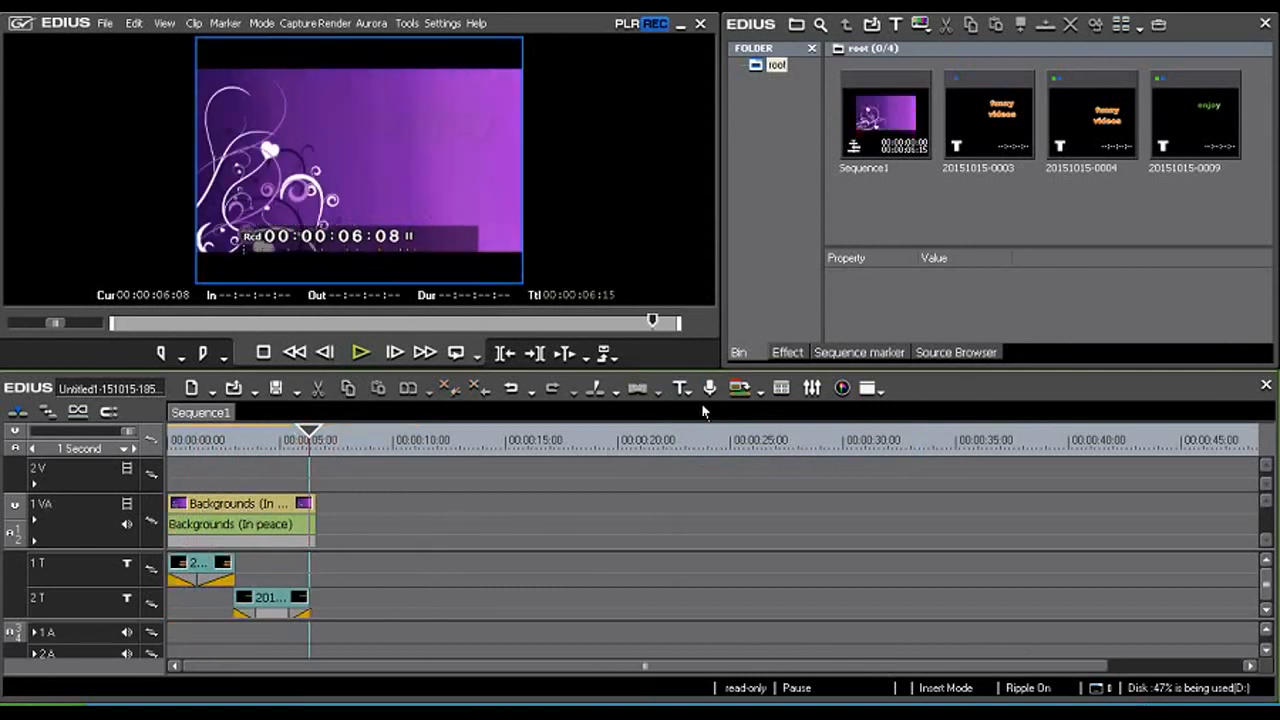
- Start a new QuickTitler title and bring up the Background options in its Background Properties
click(690, 393)
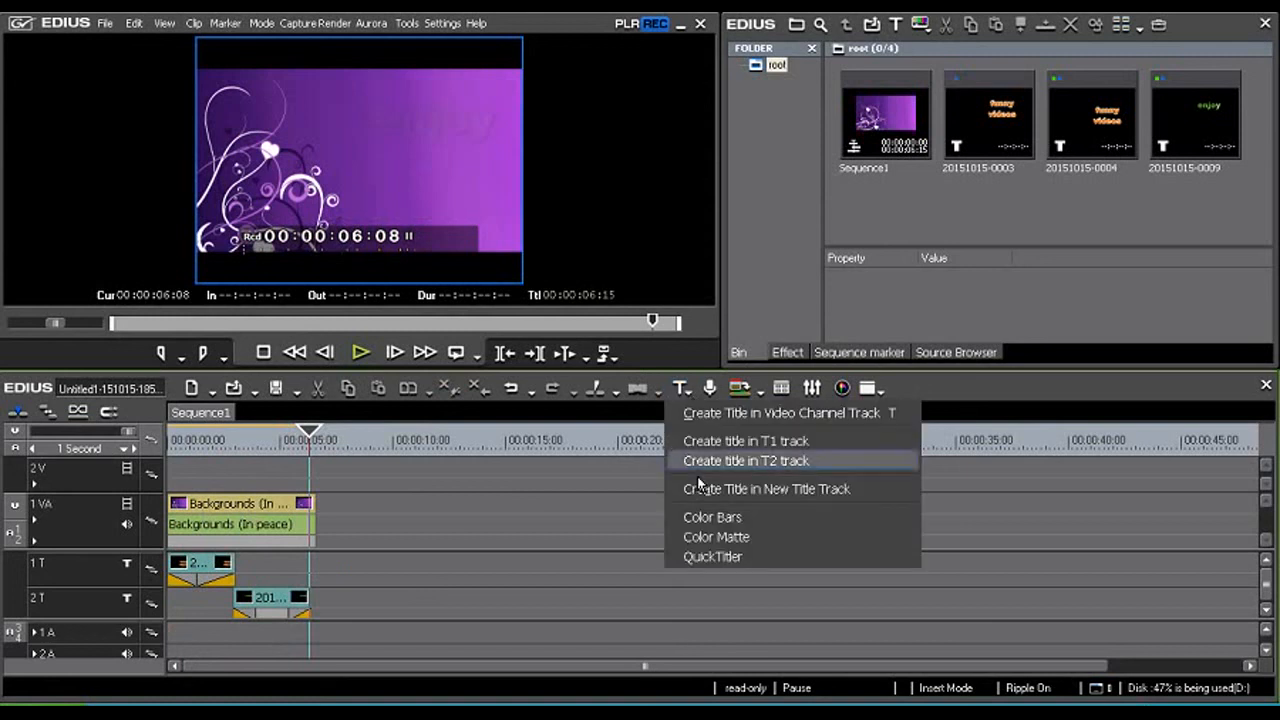
click(706, 557)
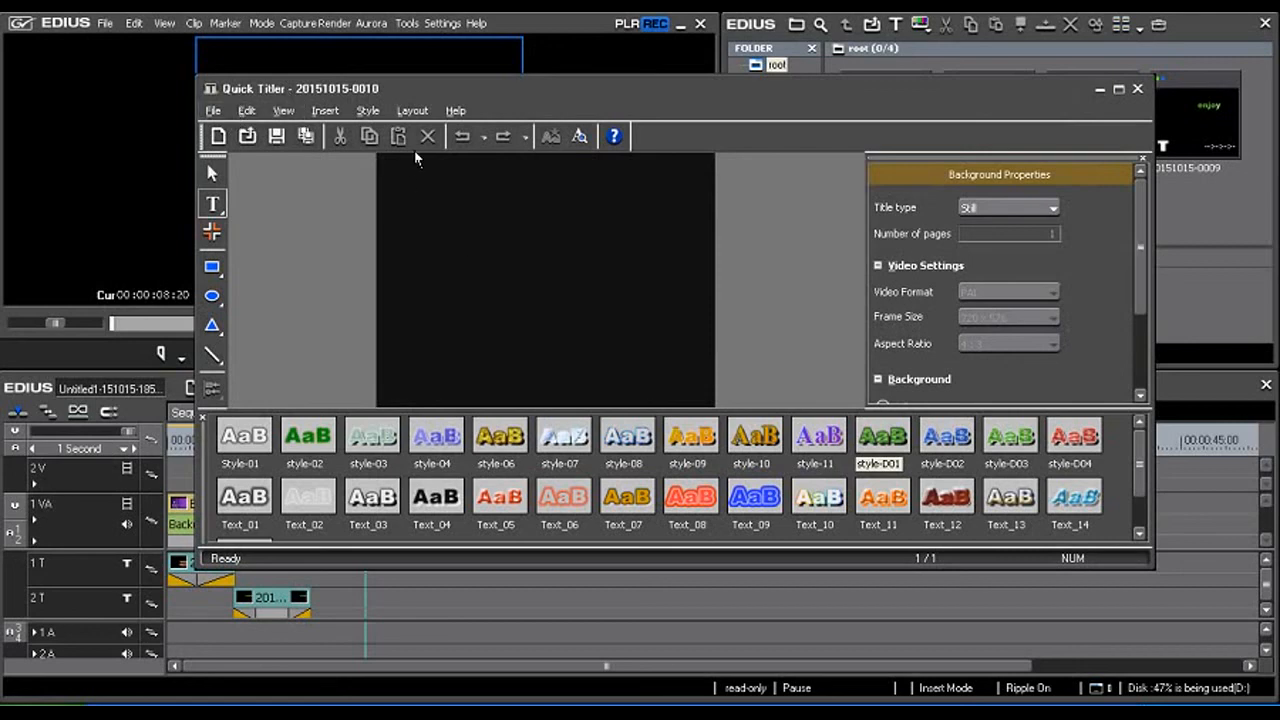
drag(1146, 235, 1139, 275)
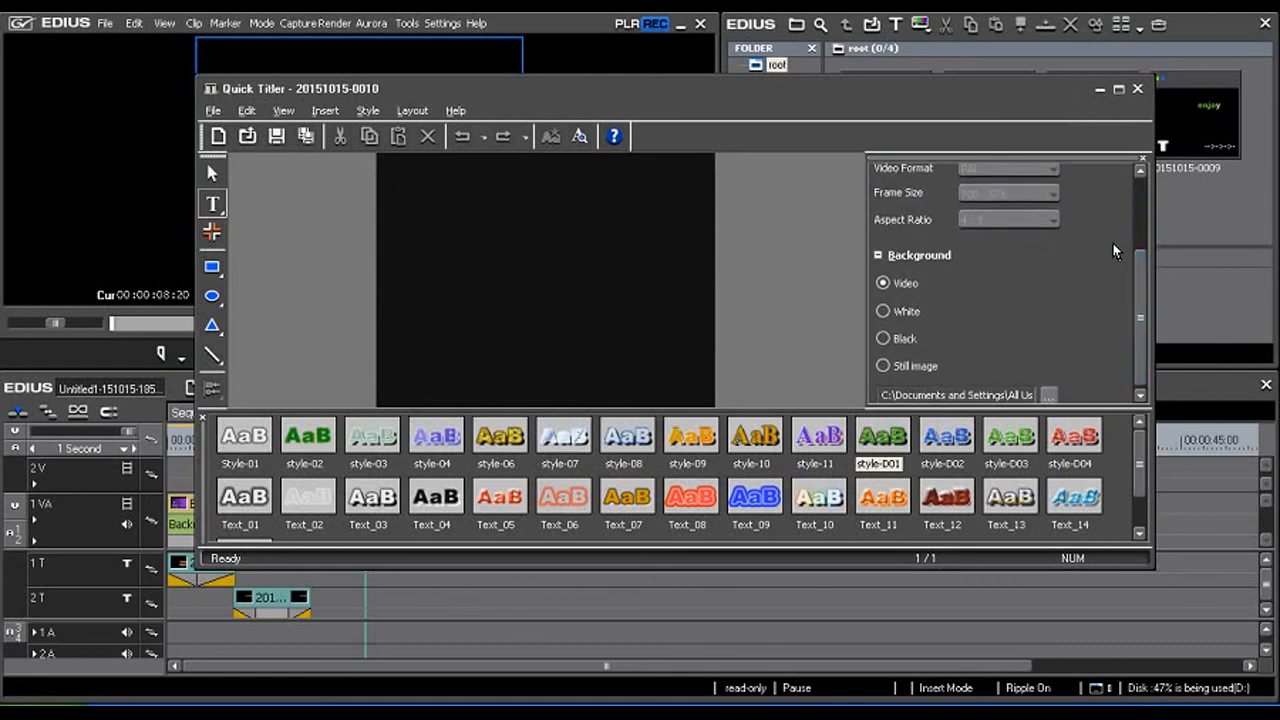